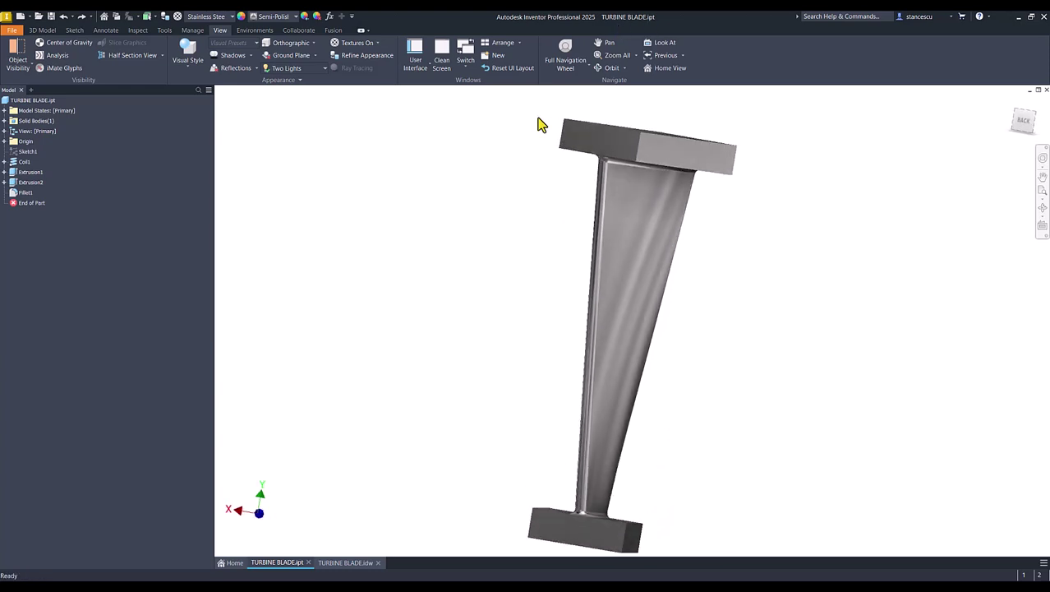
Step: Show the turbine blade part in its home view and examine the dimensions in the TURBINE BLADE.idw drawing
key(F6)
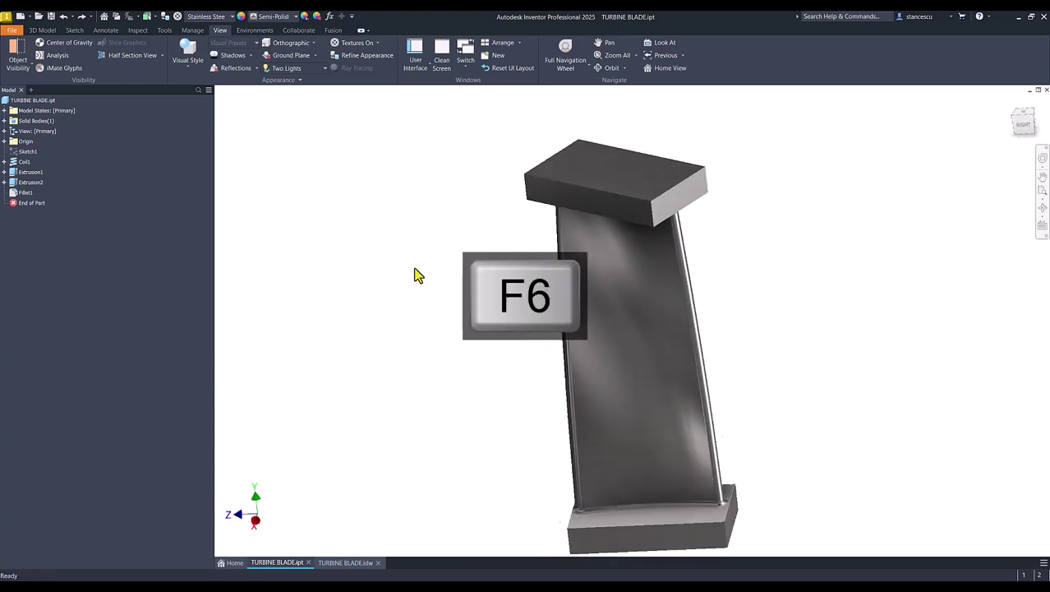
click(349, 563)
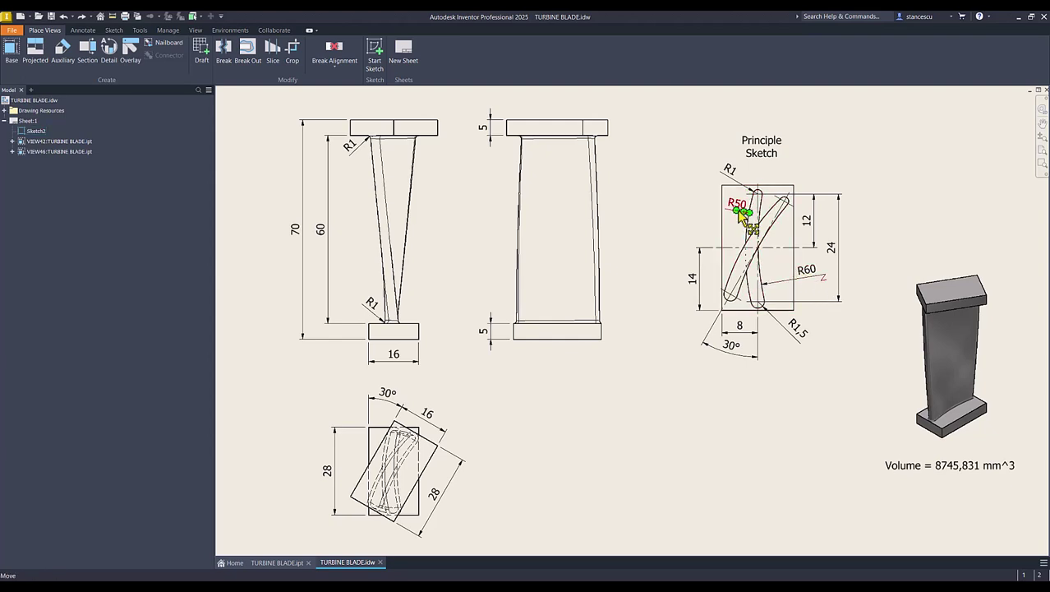
click(661, 399)
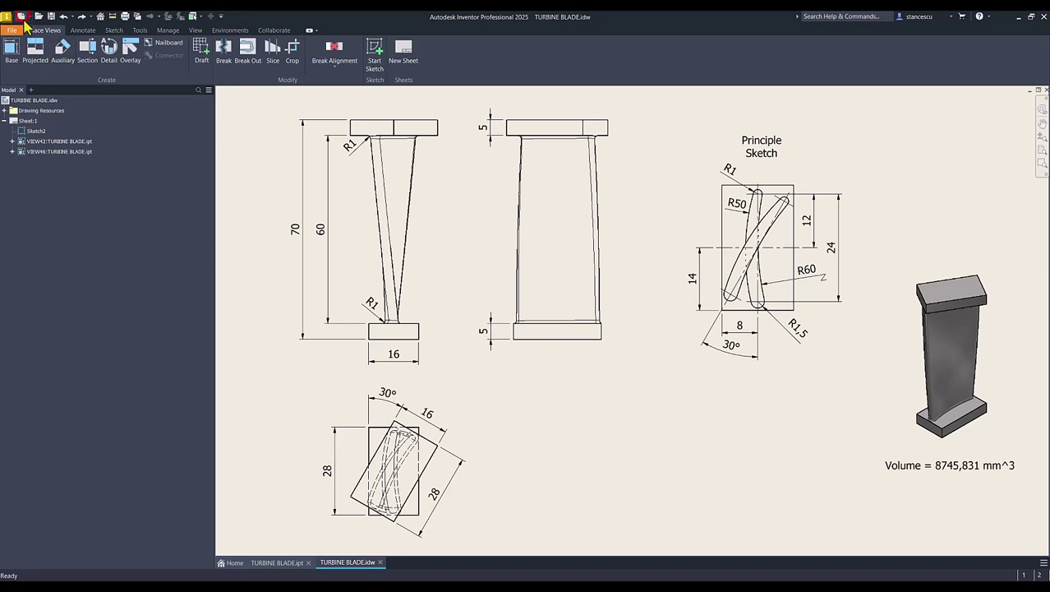
Step: Create a new part file from the metric Standard (mm).ipt template
click(21, 16)
click(426, 189)
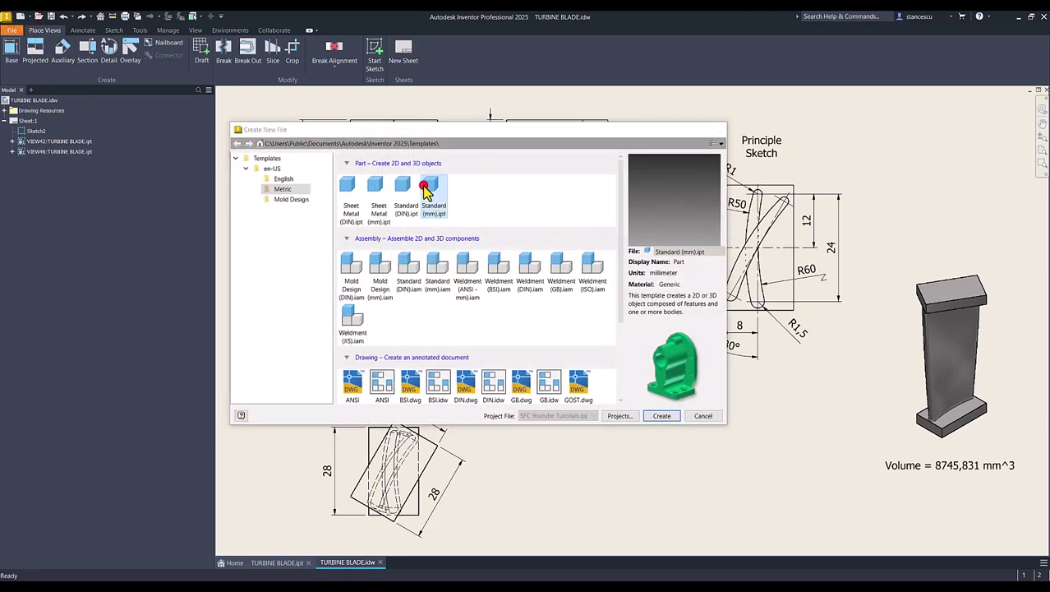
double_click(426, 189)
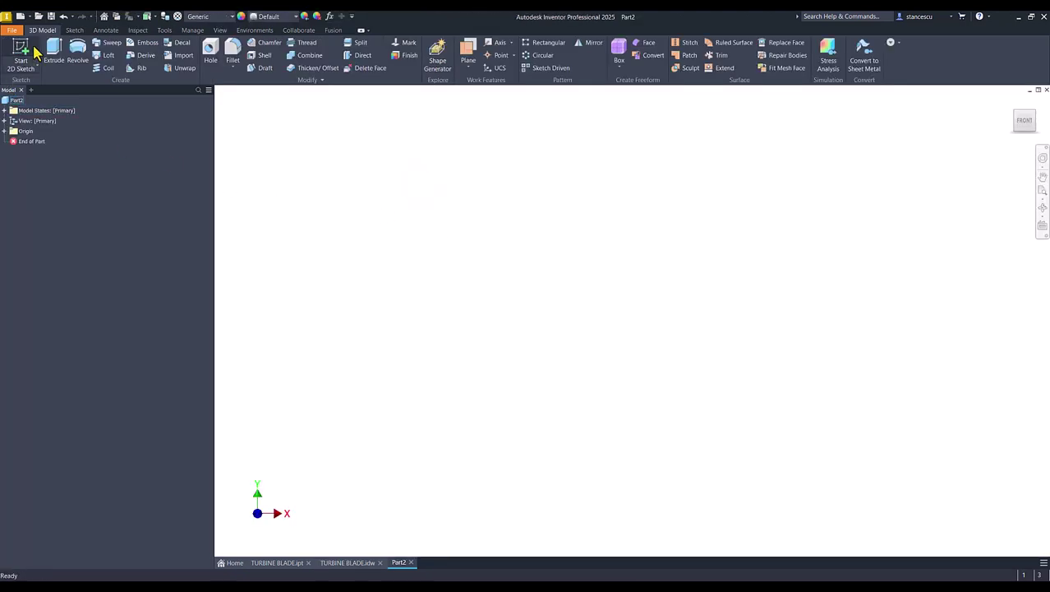
Step: Start a 2D sketch on the XZ plane and rotate the view so the X axis runs horizontally
click(25, 56)
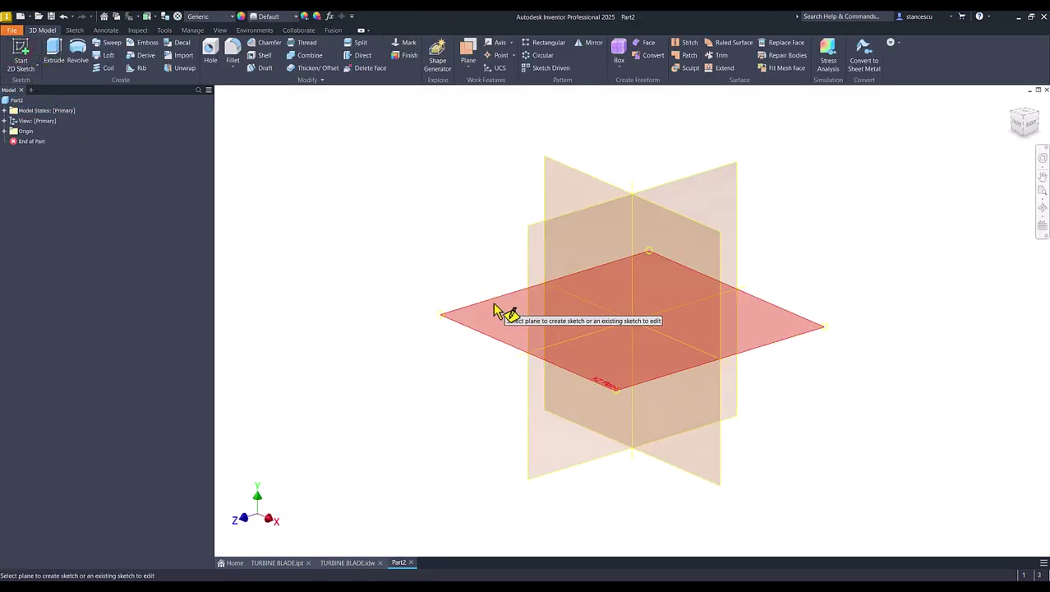
click(497, 310)
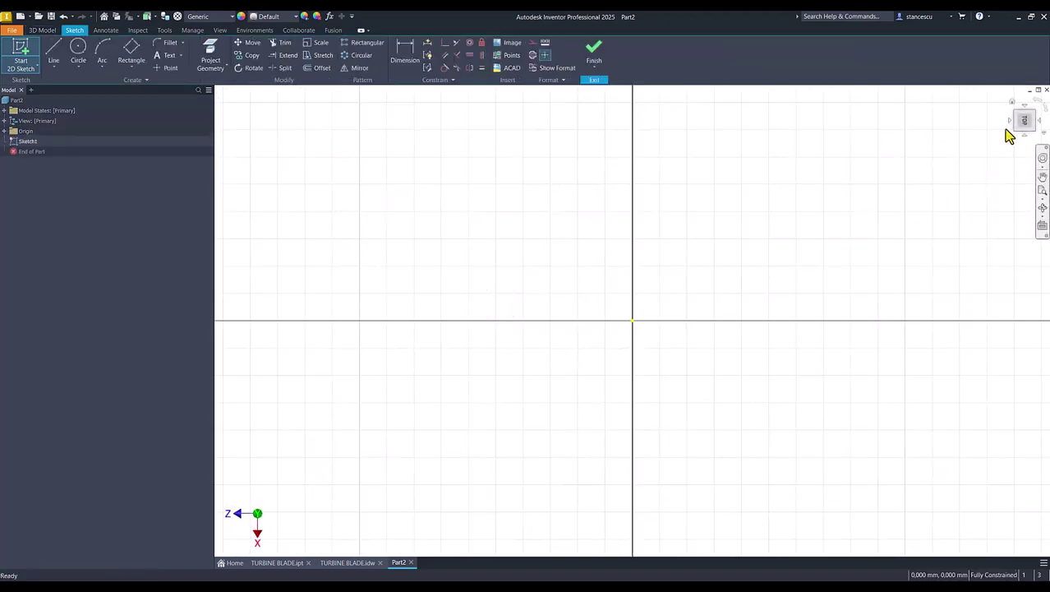
click(1036, 104)
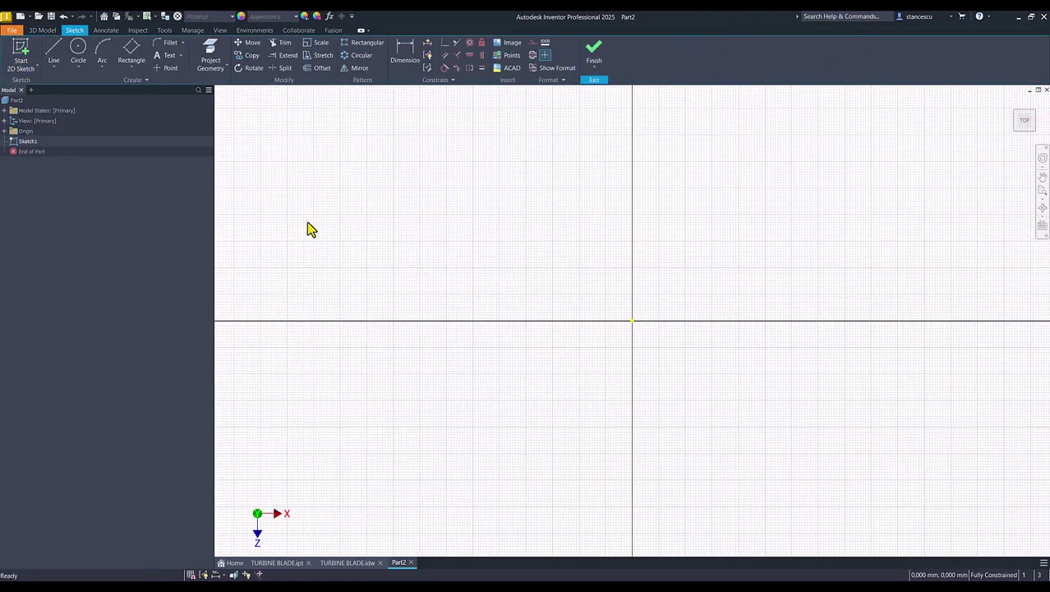
click(132, 66)
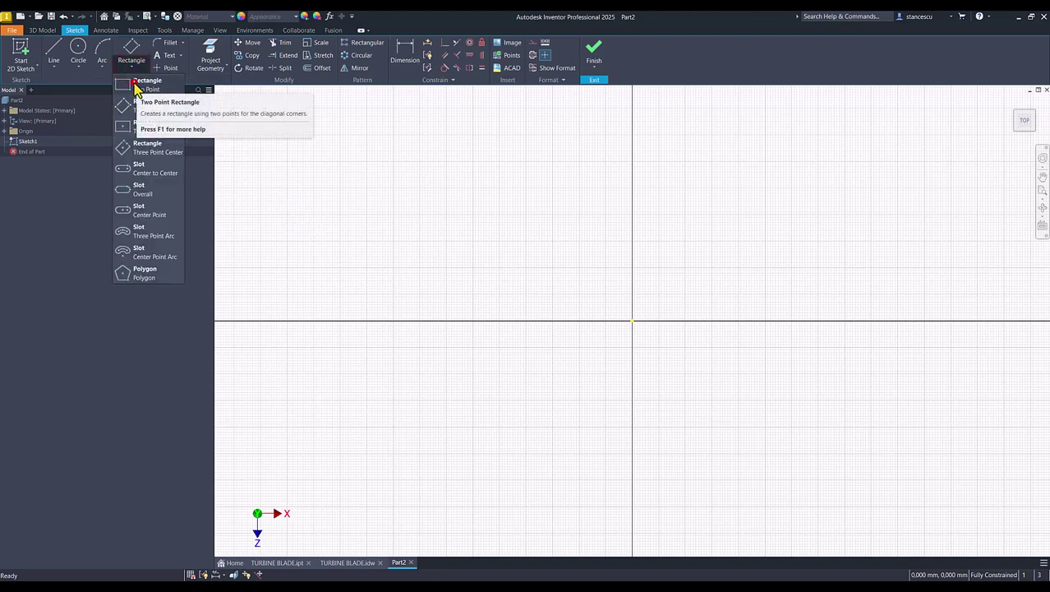
click(138, 84)
click(622, 292)
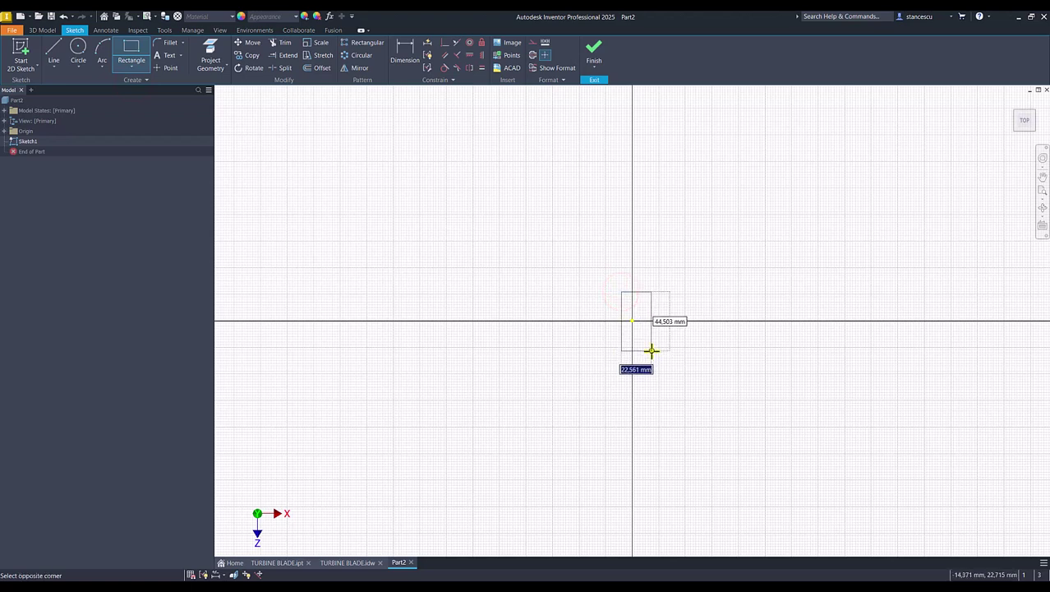
key(Escape)
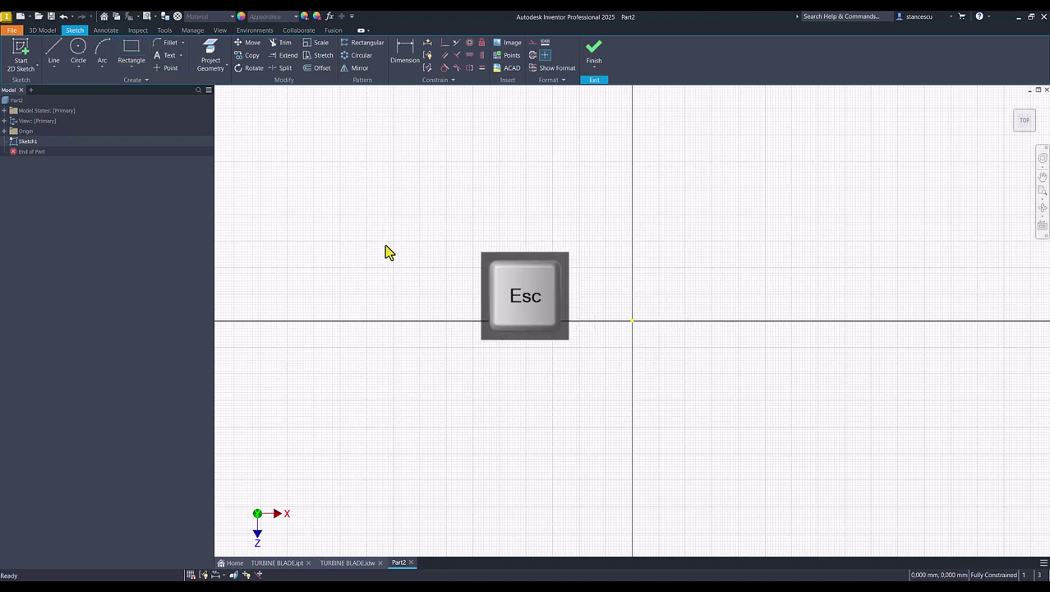
Step: Sketch a two-point center rectangle centered on the origin, 16 mm wide and 28 mm high
click(131, 68)
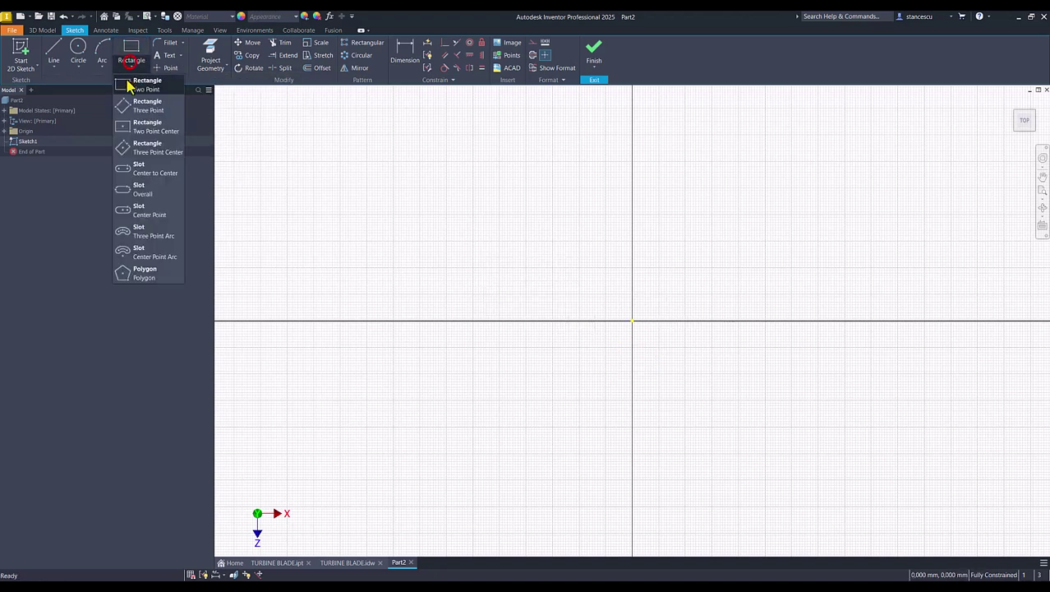
click(147, 130)
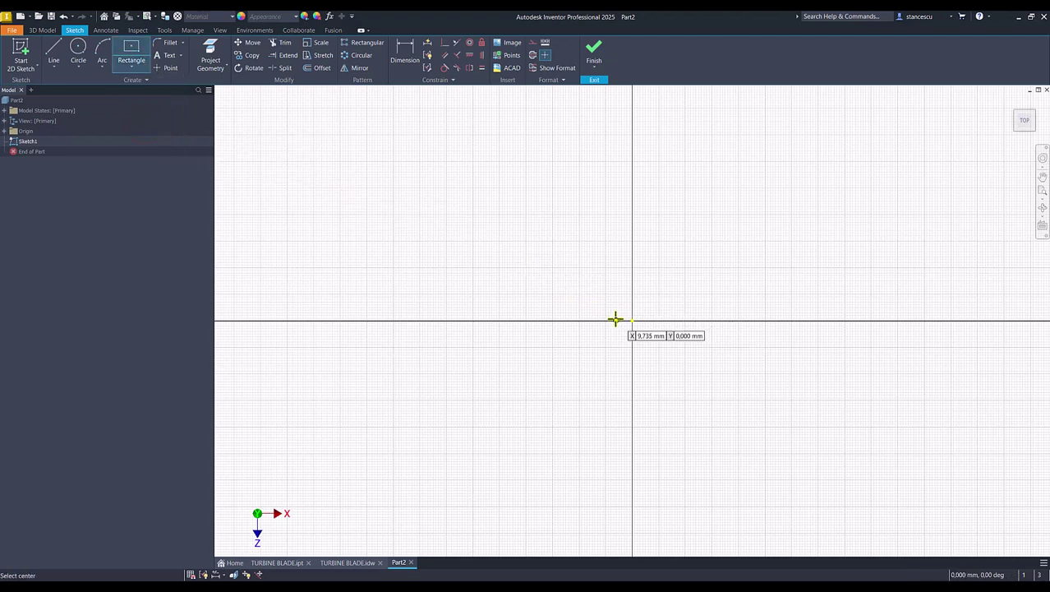
click(632, 320)
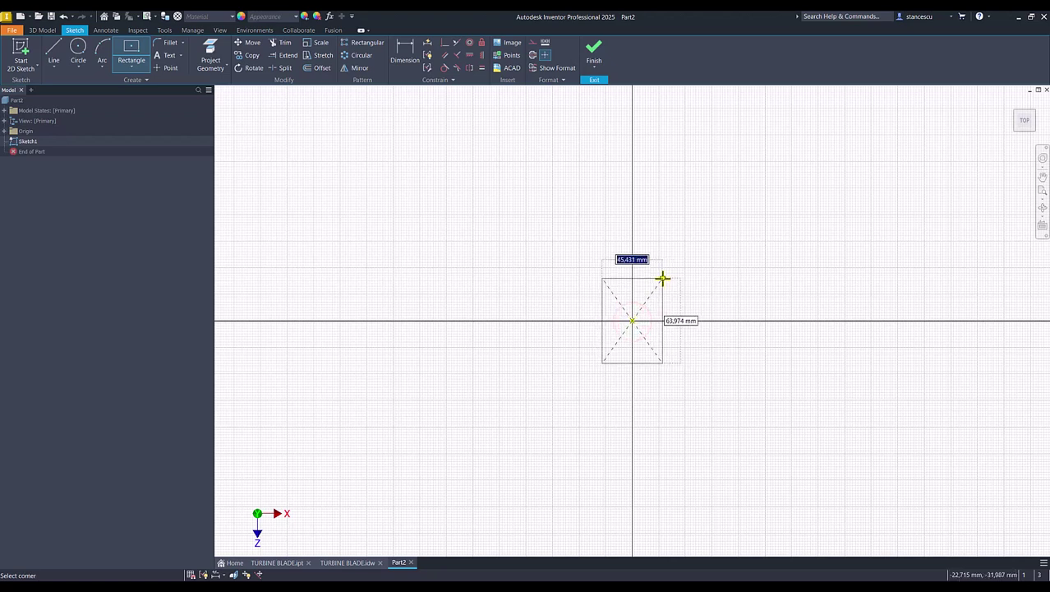
key(Tab)
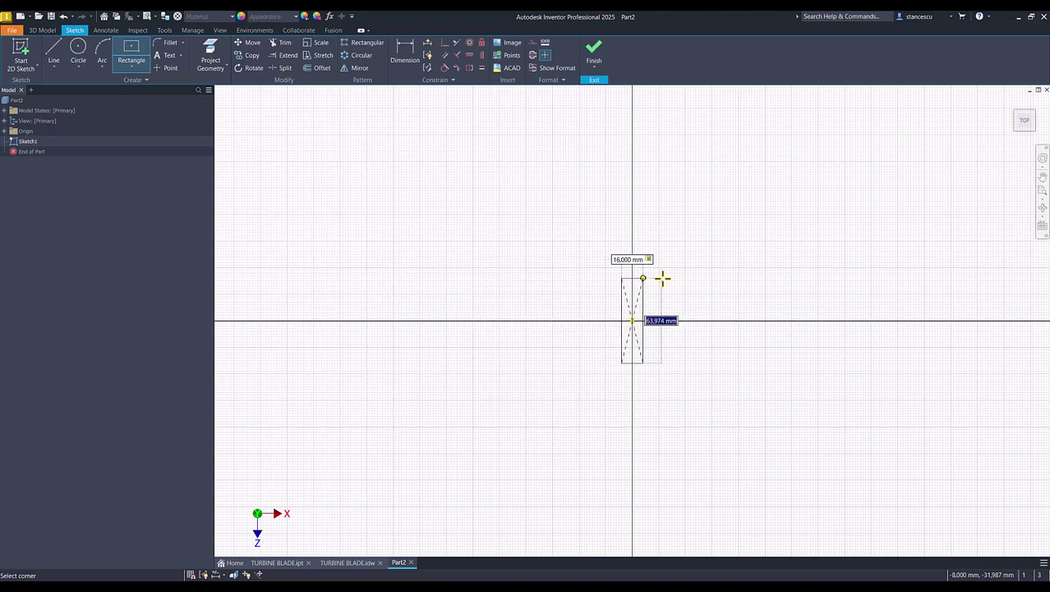
text(28)
key(Return)
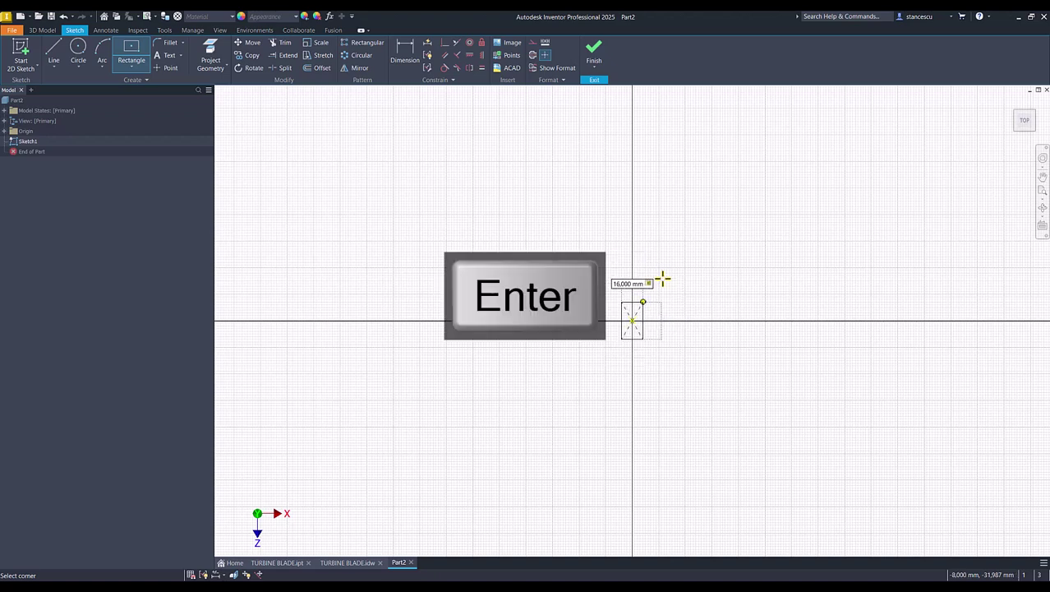
key(Num_Lock)
scroll(663, 278, down, 8)
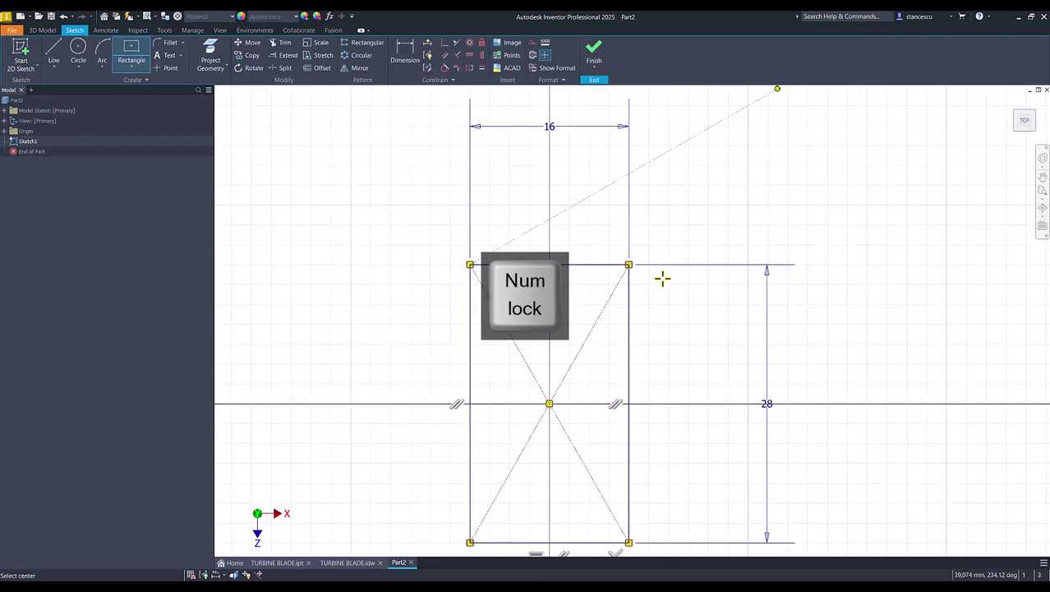
key(Escape)
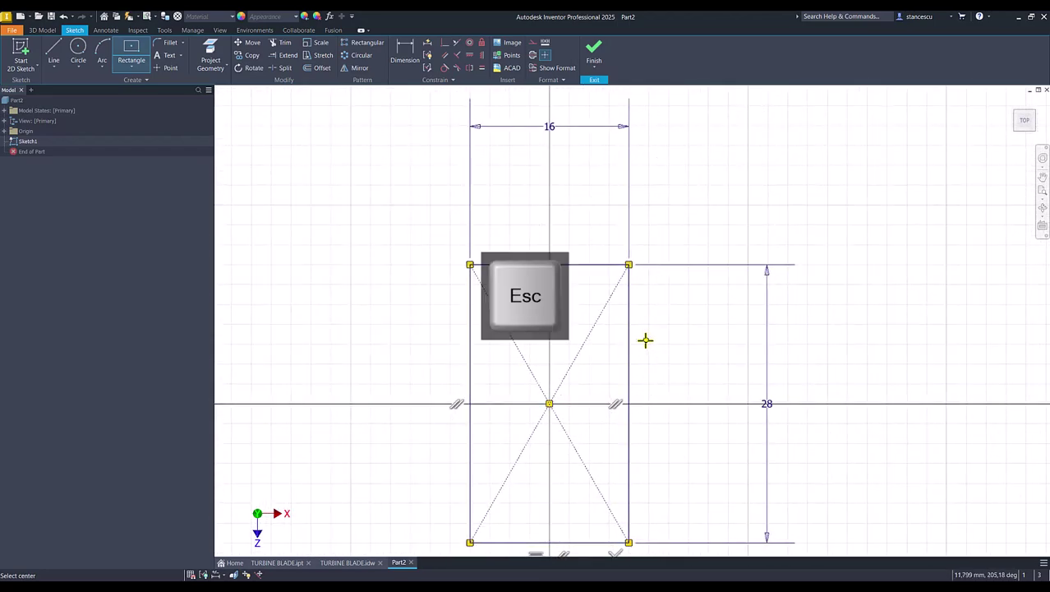
Step: Move the rectangle's width and height dimensions closer to its edges
drag(549, 127, 553, 203)
drag(764, 403, 707, 408)
click(673, 329)
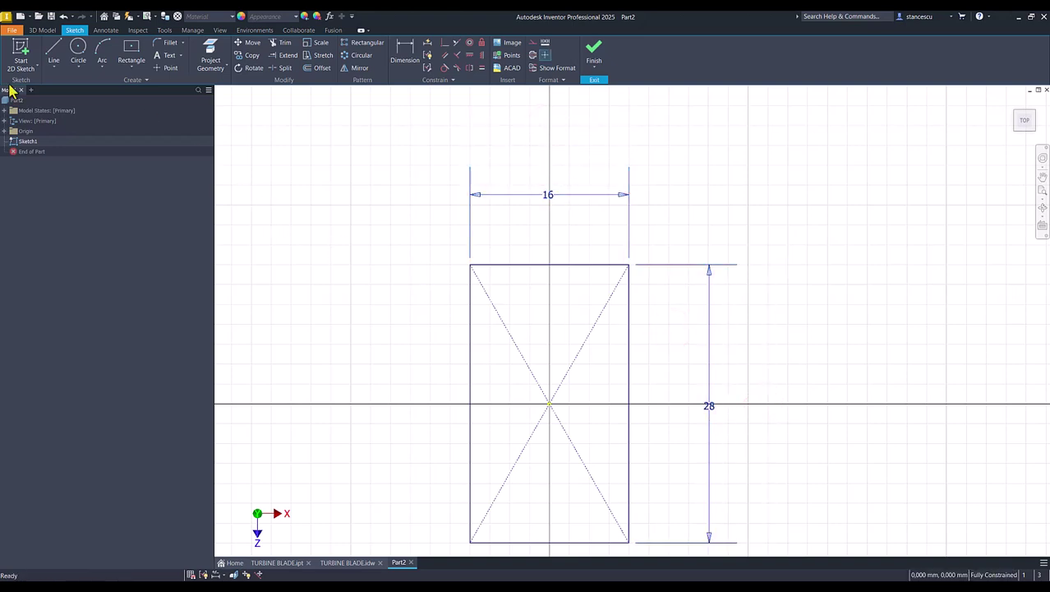
Step: Draw a nearly vertical line 24 mm long inside the rectangle, slightly to the left of the origin
click(52, 56)
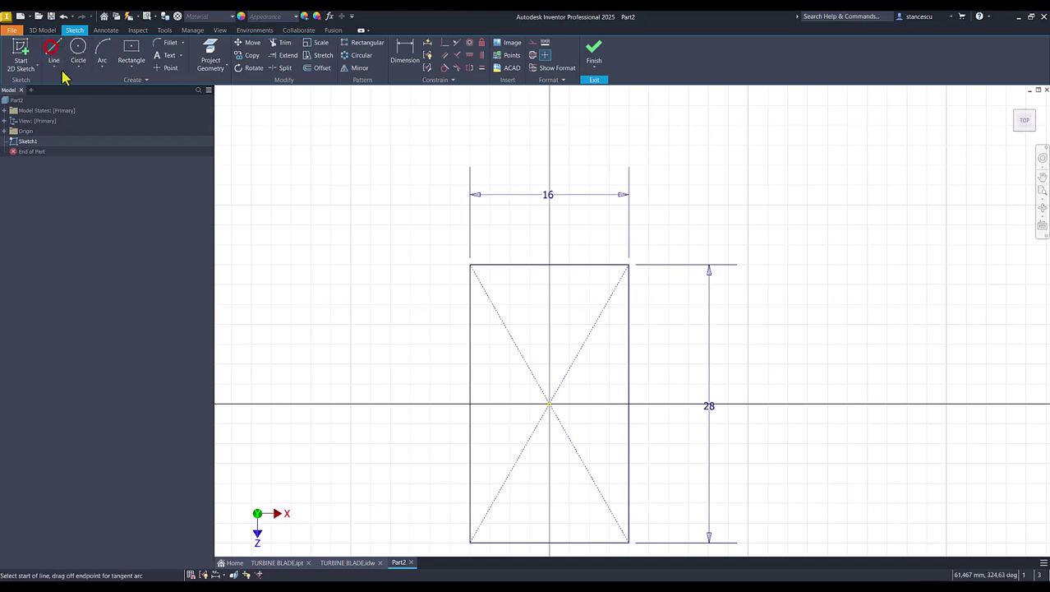
click(530, 300)
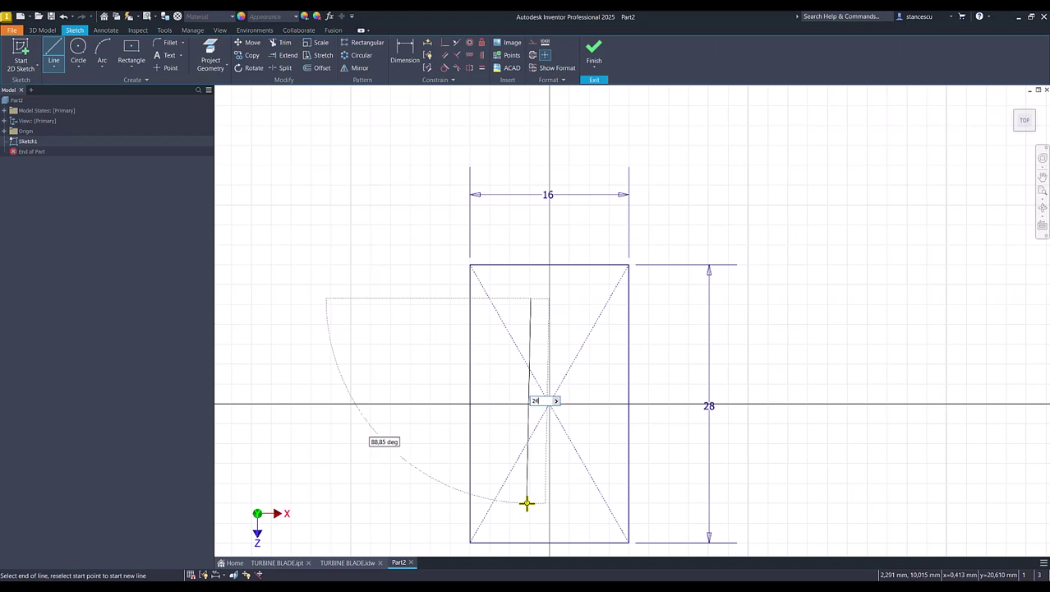
key(Return)
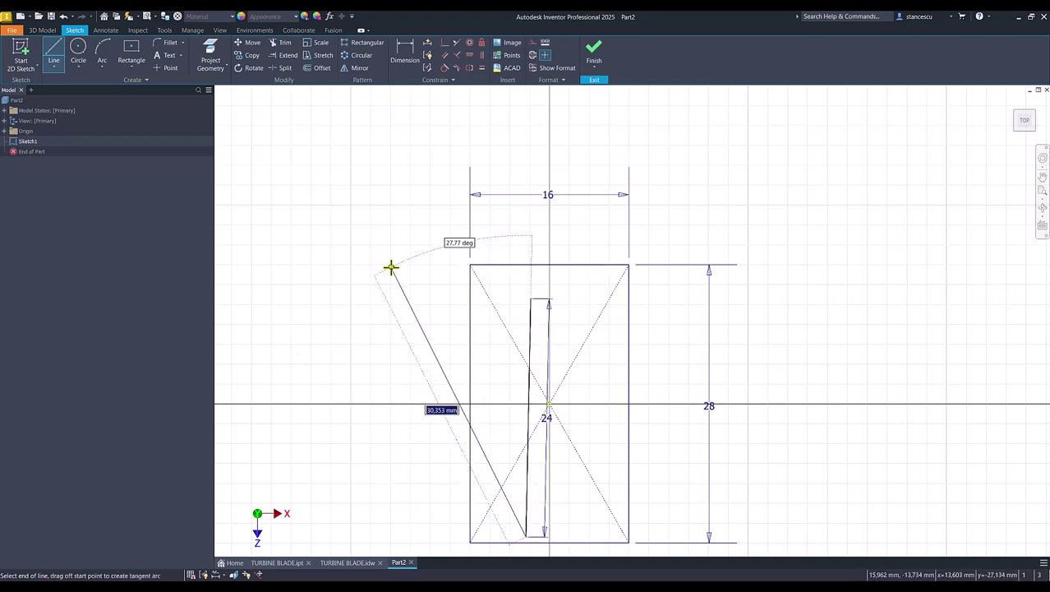
key(Escape)
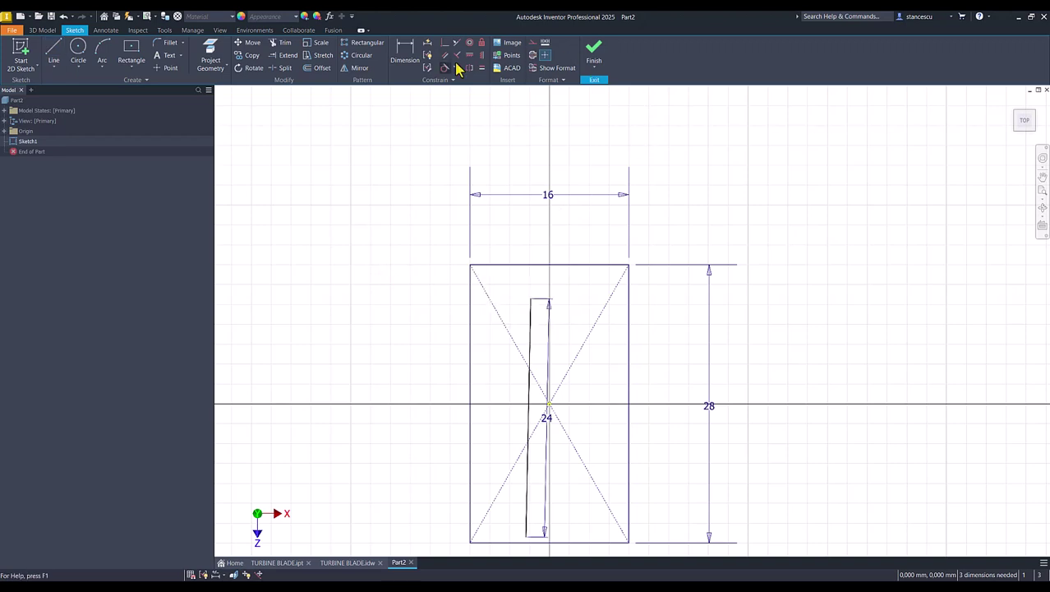
Step: Constrain the midpoint of the 24 mm line coincident with the origin and make the line vertical
click(445, 43)
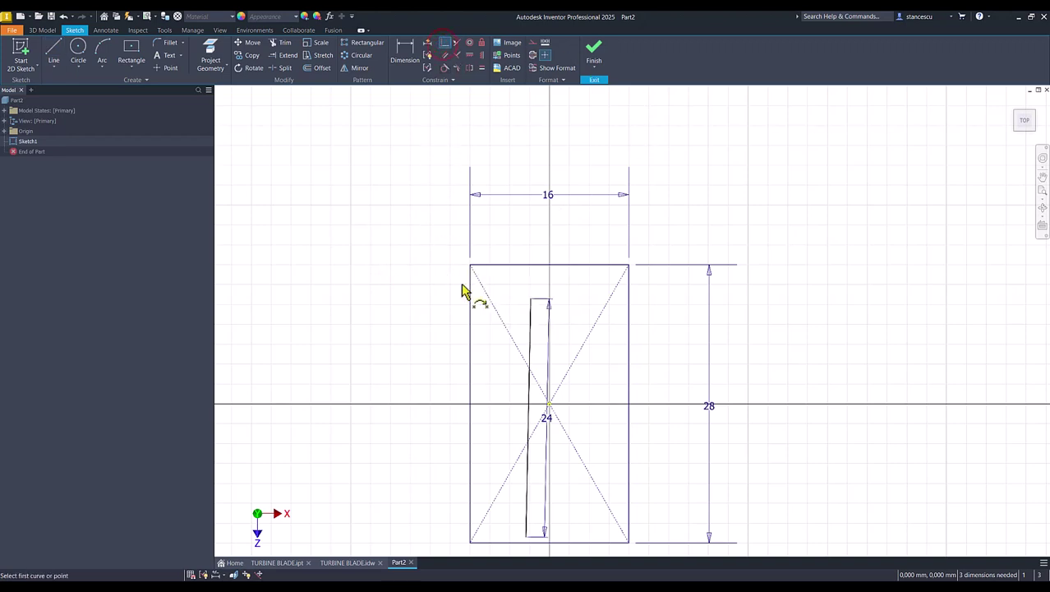
click(528, 417)
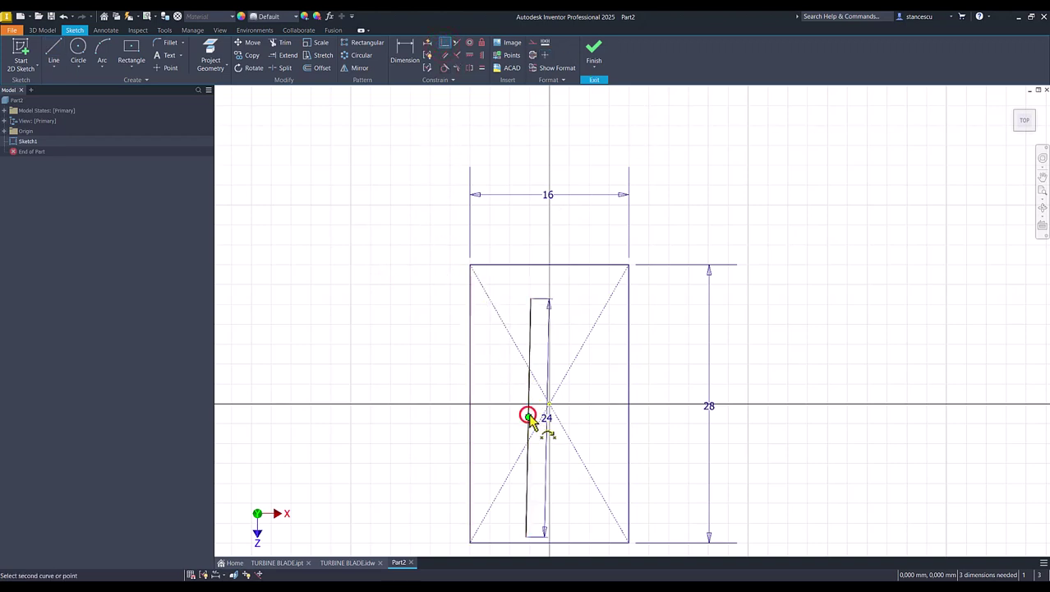
click(550, 405)
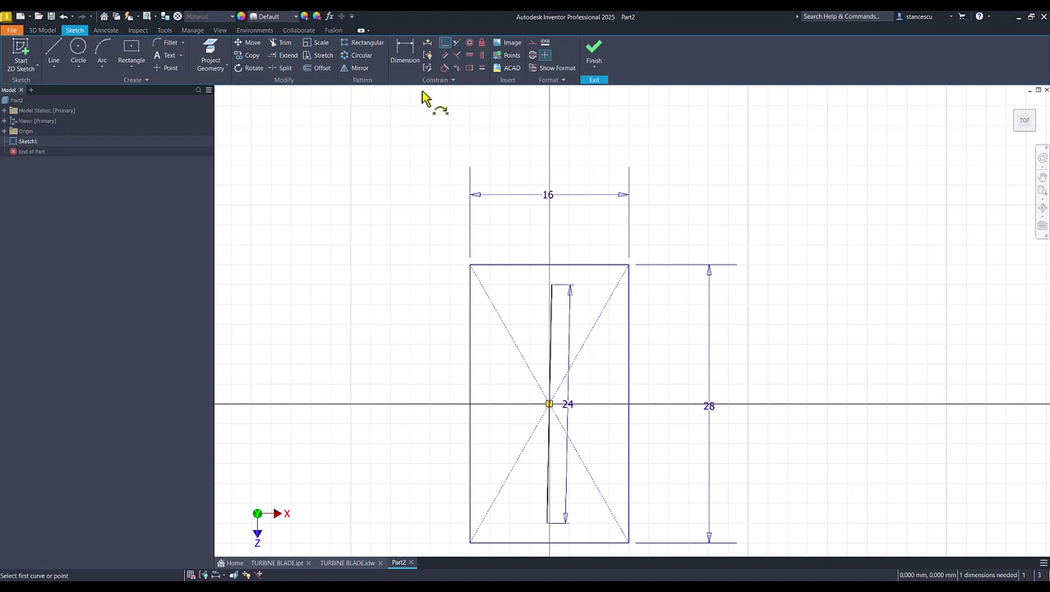
click(483, 56)
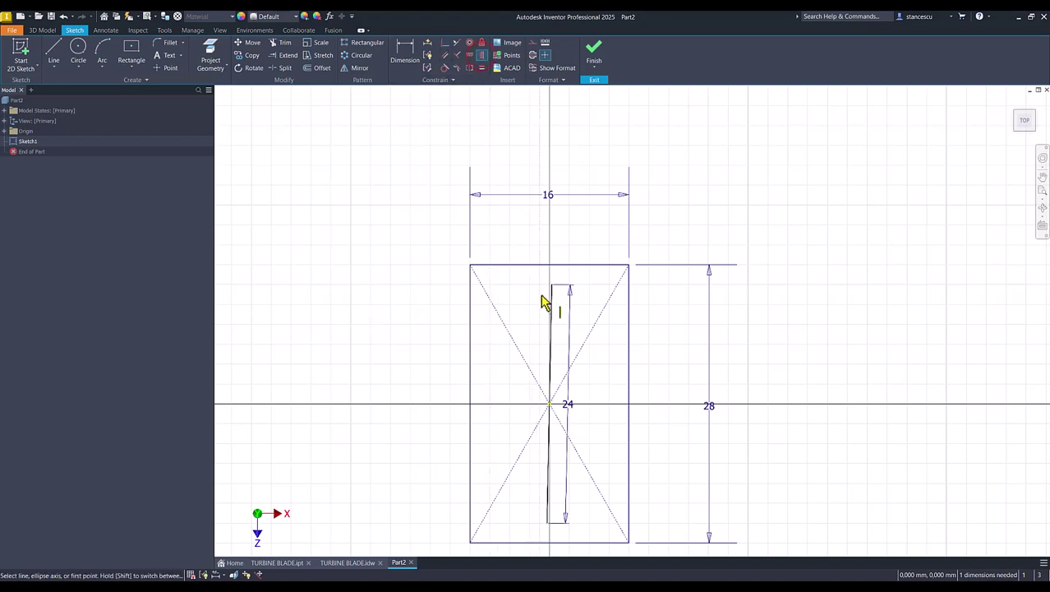
click(551, 307)
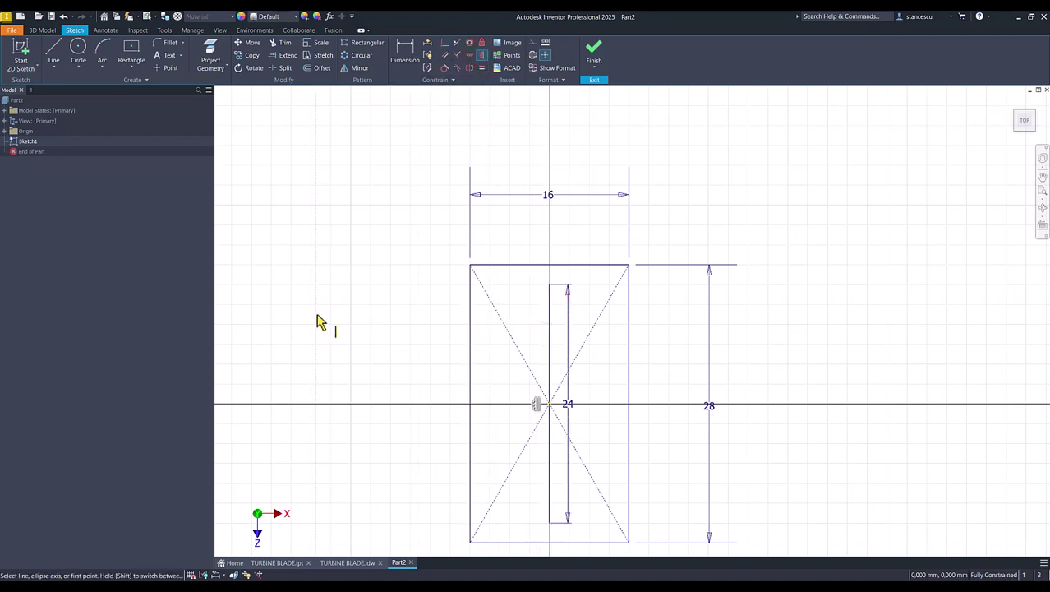
key(Escape)
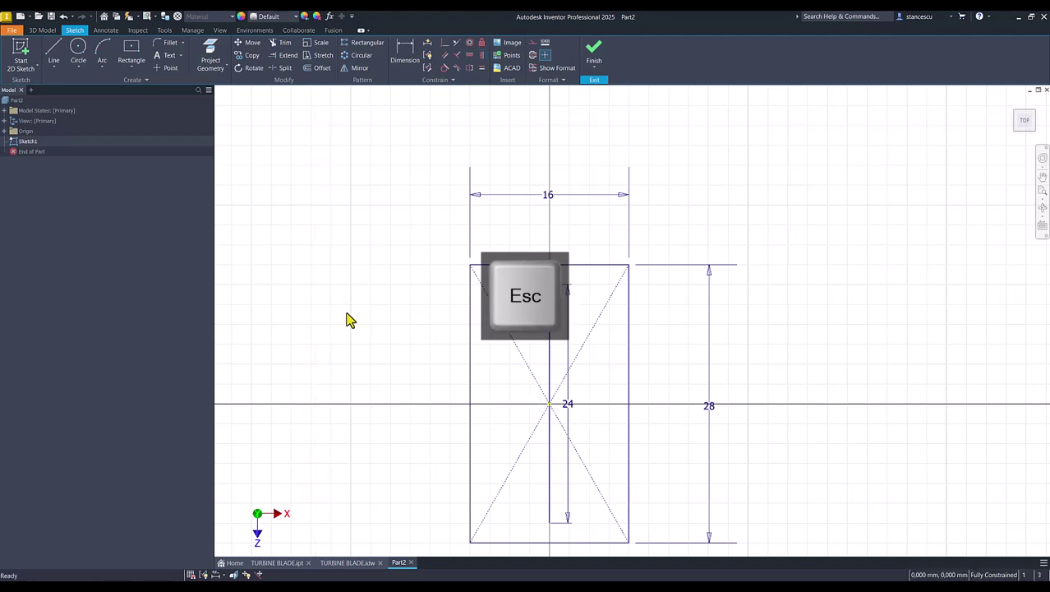
Step: Convert the vertical 24 mm line through the origin to construction geometry
click(549, 326)
right_click(534, 328)
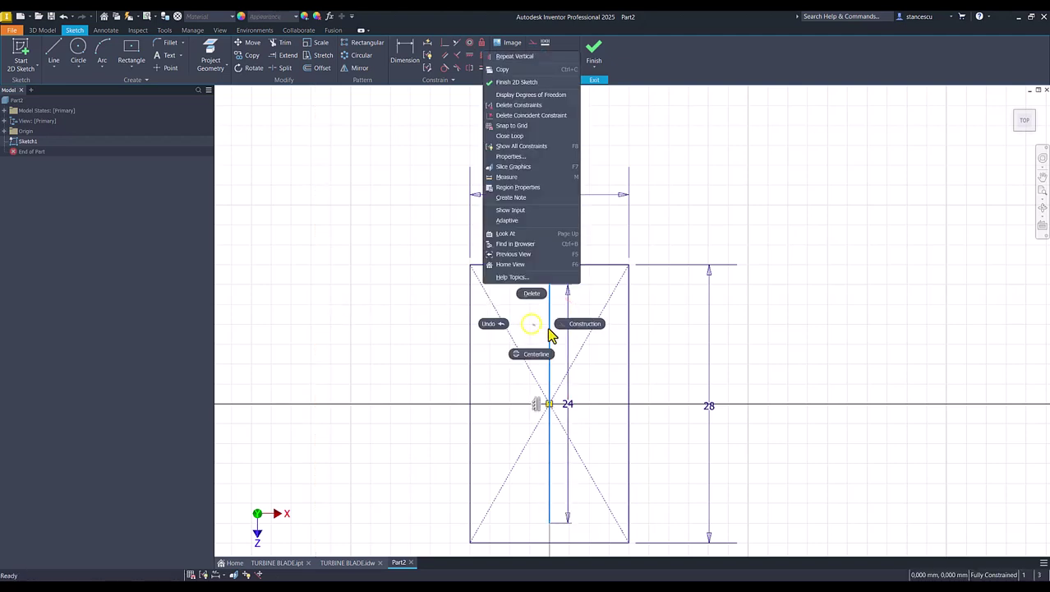
click(575, 324)
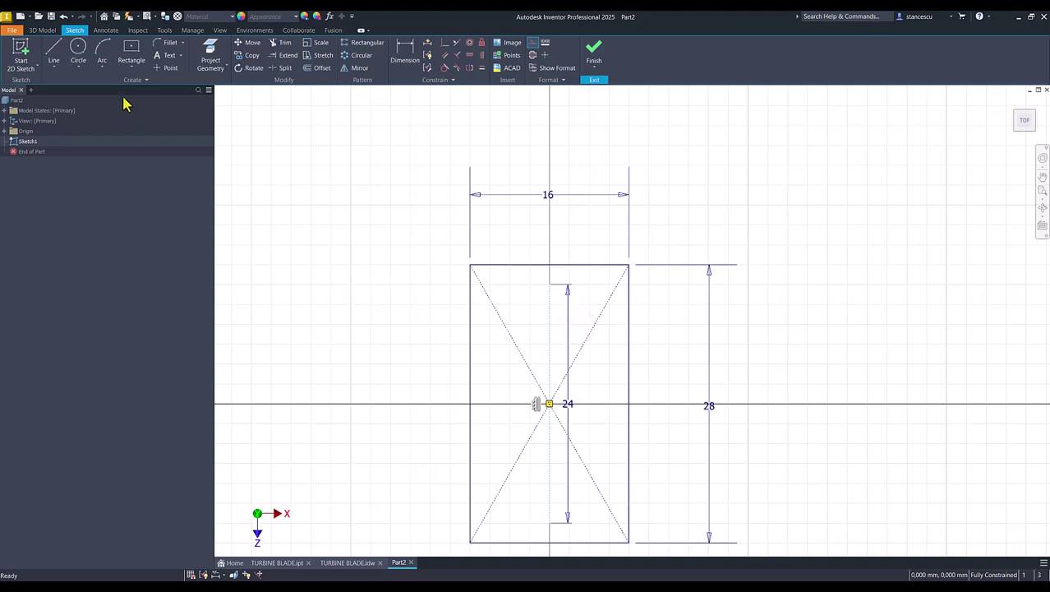
Step: Draw a circle of radius 1 mm at the construction line's upper end and one of radius 1.5 mm at its lower end
click(80, 51)
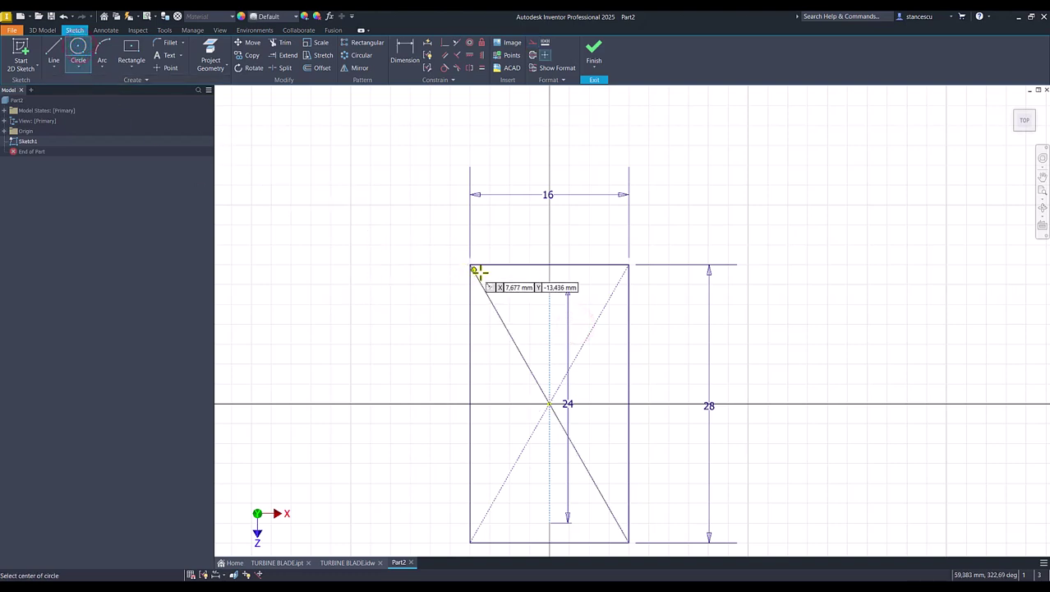
click(549, 286)
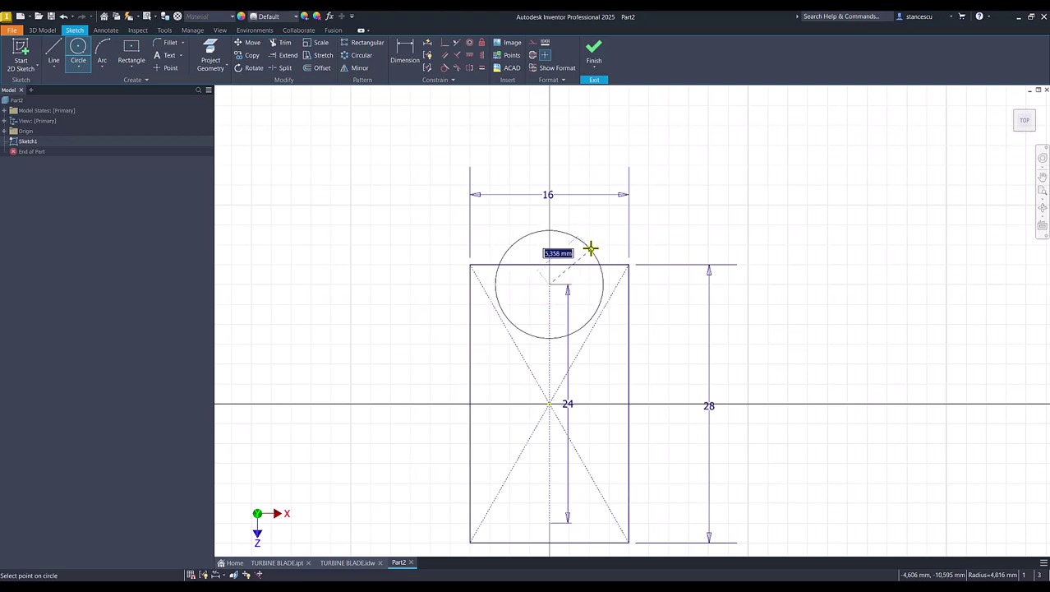
right_click(589, 241)
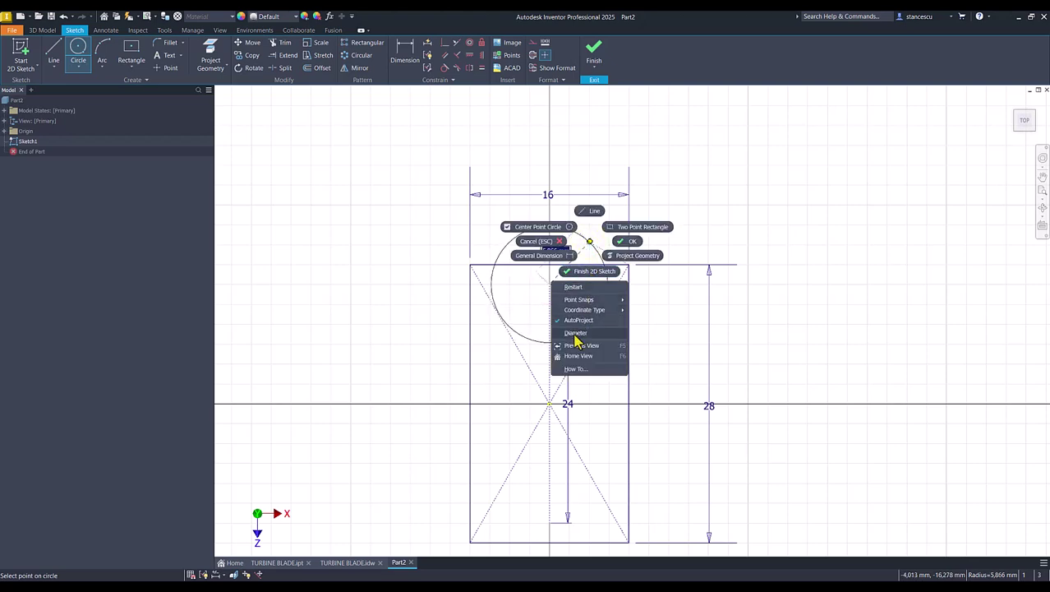
click(589, 243)
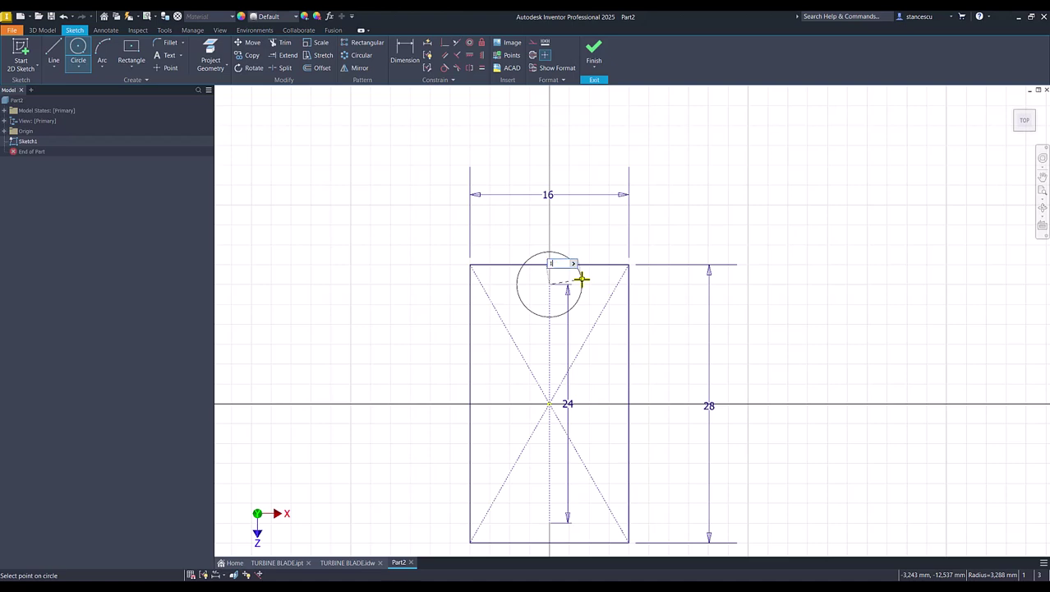
key(Return)
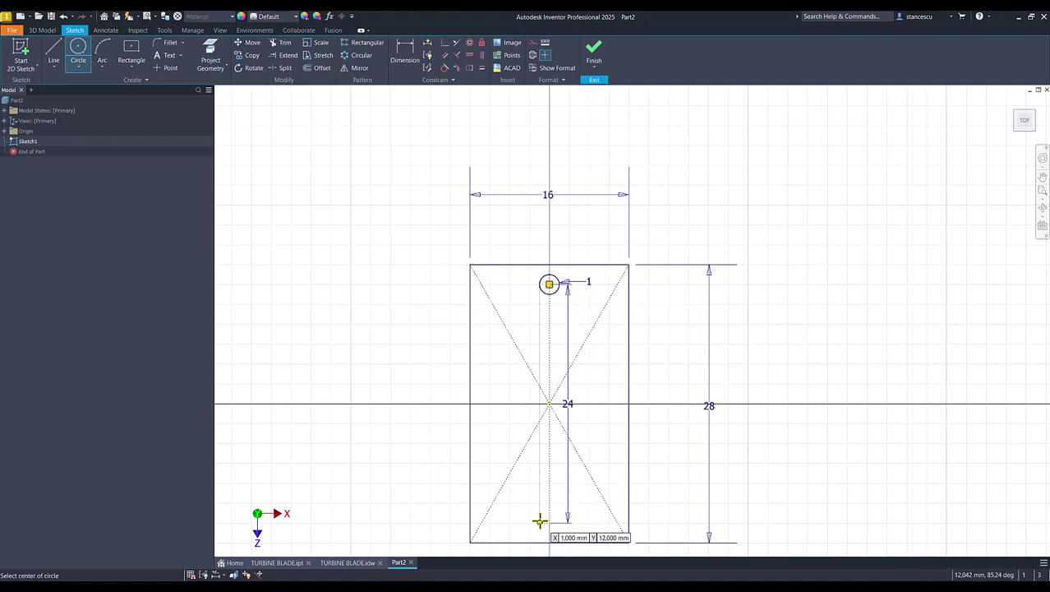
click(549, 521)
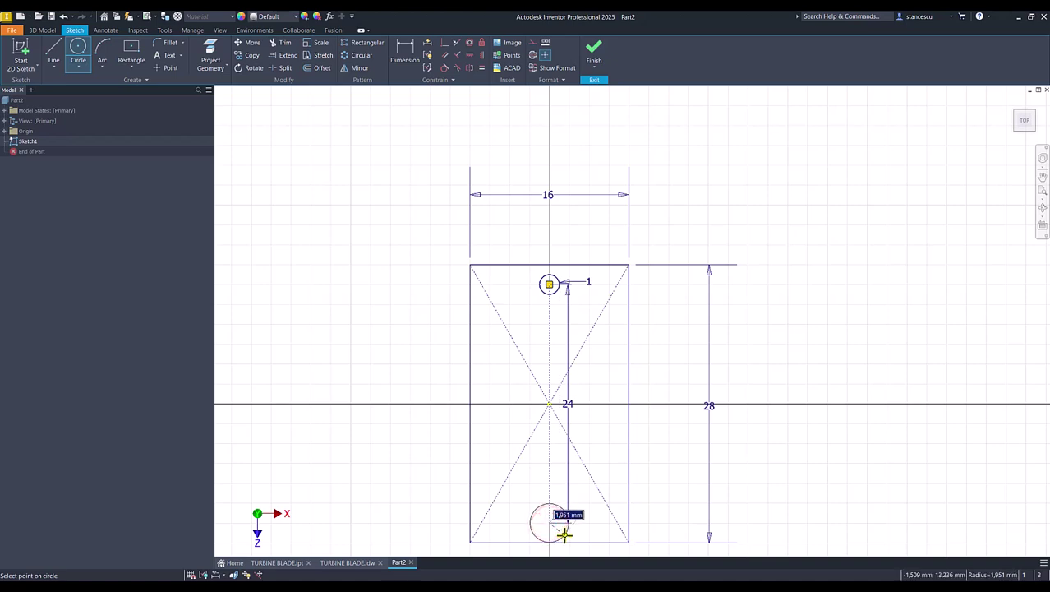
key(Return)
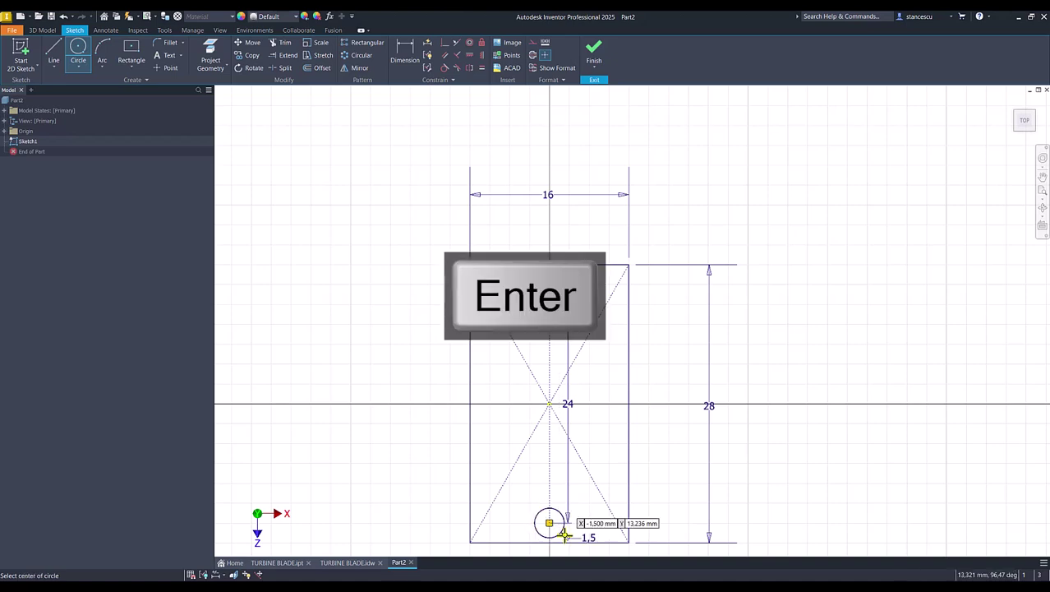
Step: Draw a three-point arc of radius 50 mm joining the left sides of the two circles, bulging to the left
click(102, 53)
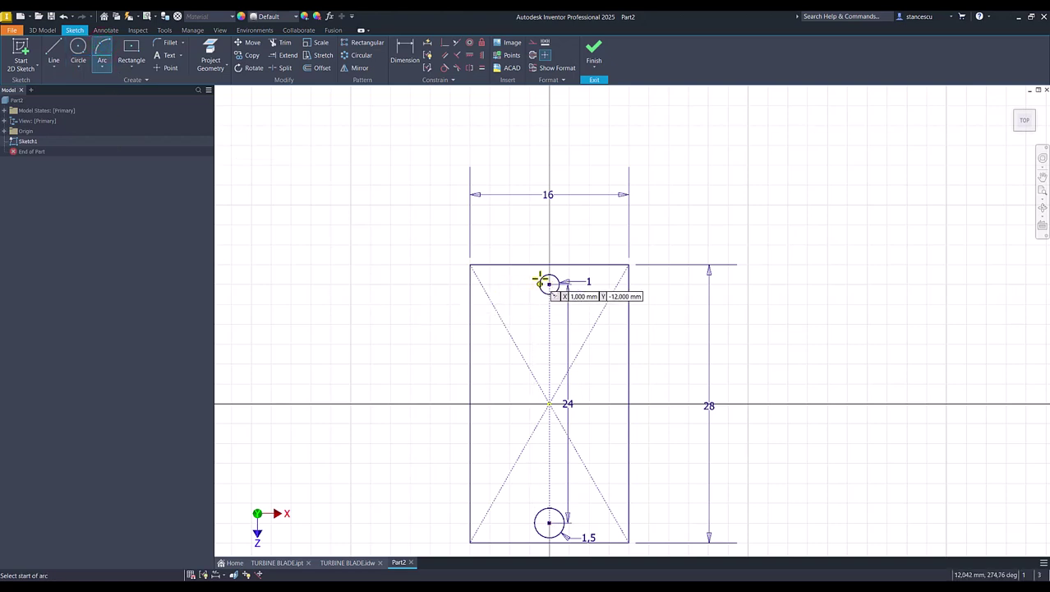
scroll(541, 276, up, 2)
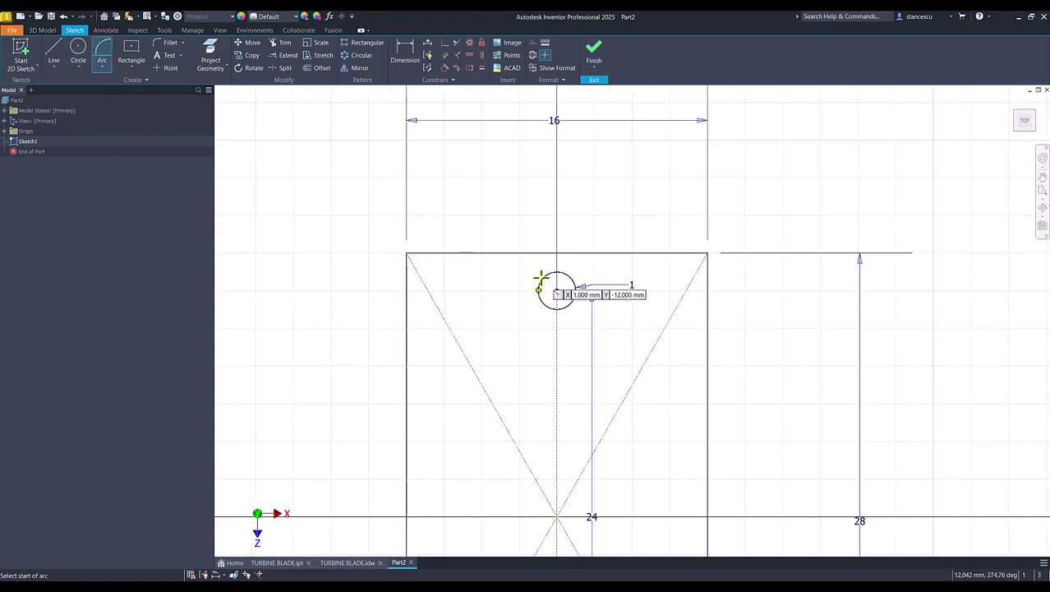
click(541, 277)
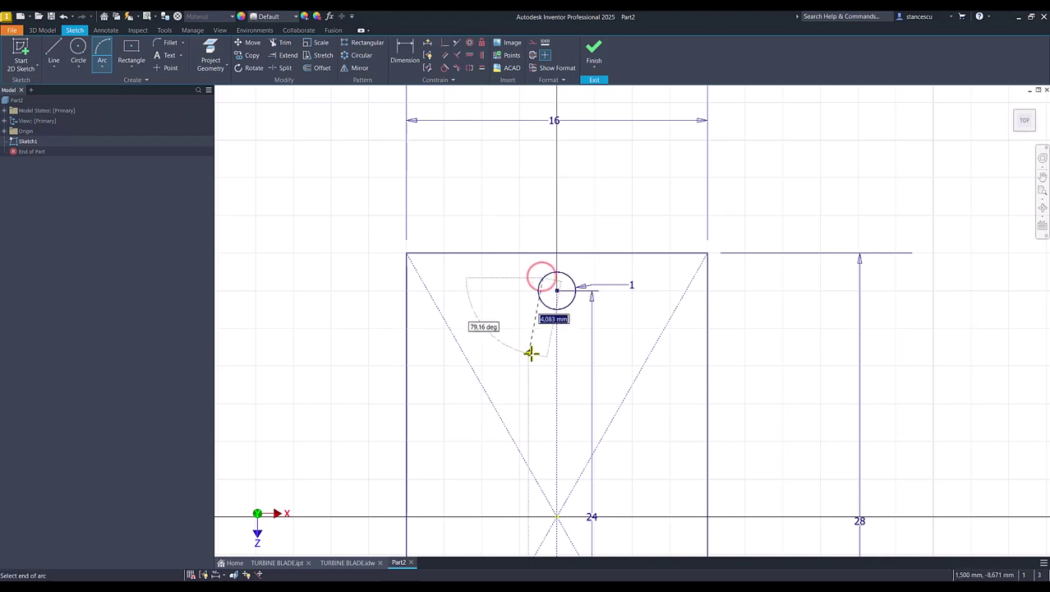
middle_drag(530, 351, 506, 275)
middle_drag(507, 441, 512, 324)
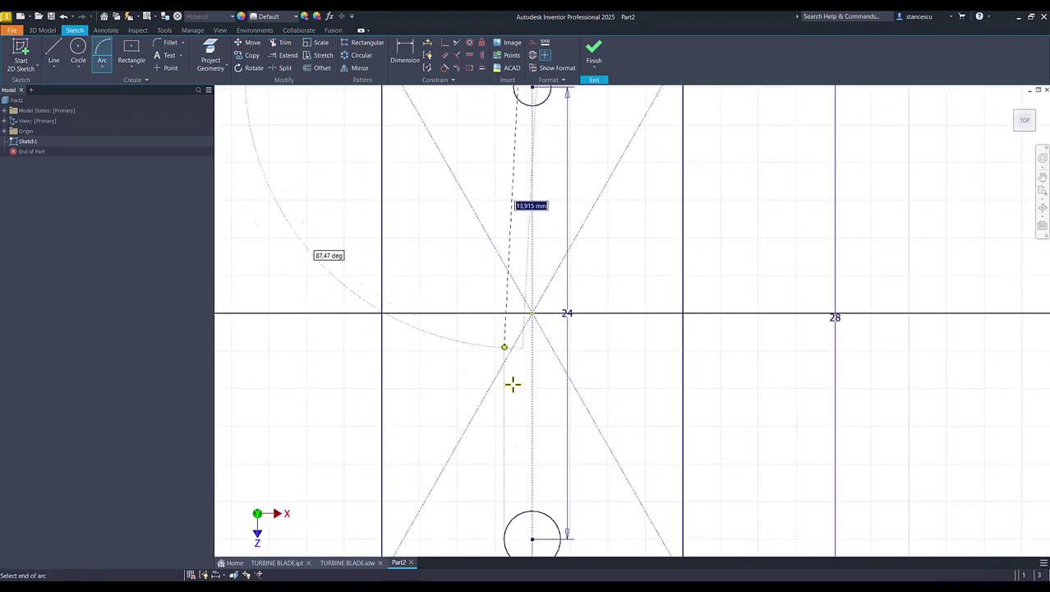
click(513, 516)
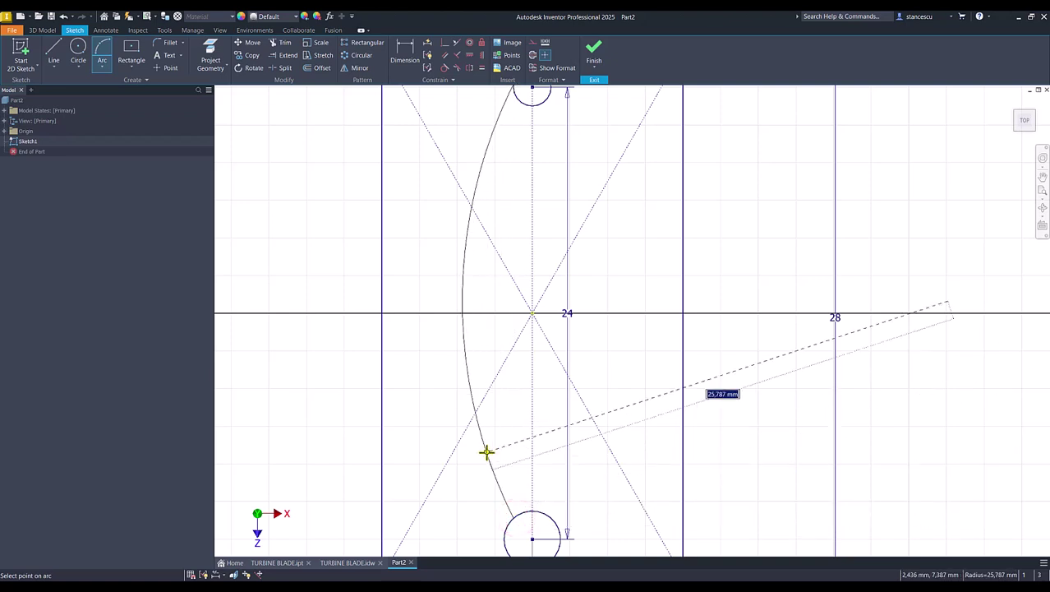
text(50)
key(Return)
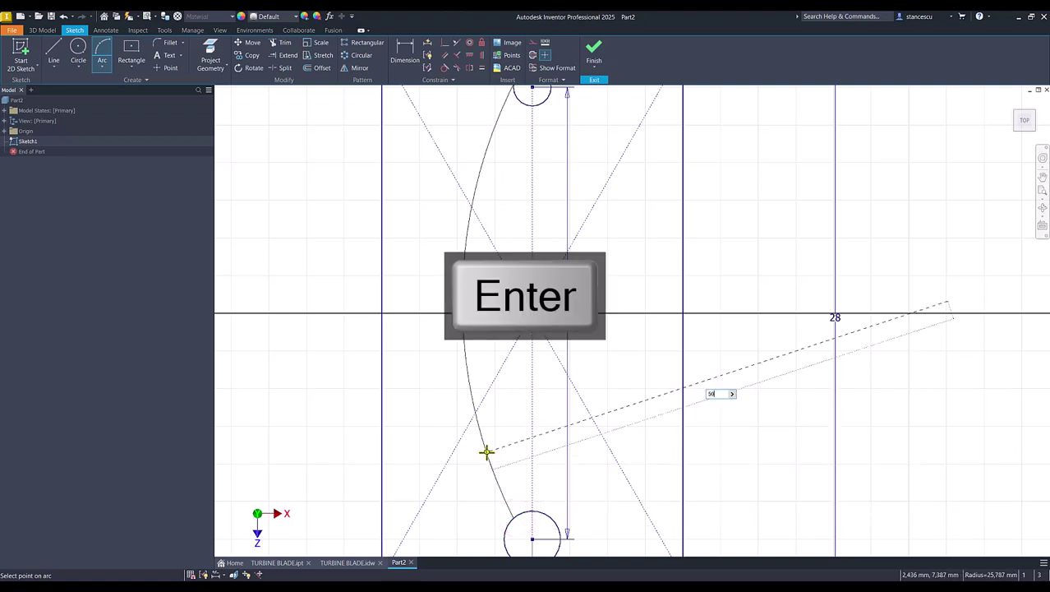
Step: Make the 50 mm radius arc tangent to both the upper and the lower circle
click(445, 68)
click(508, 140)
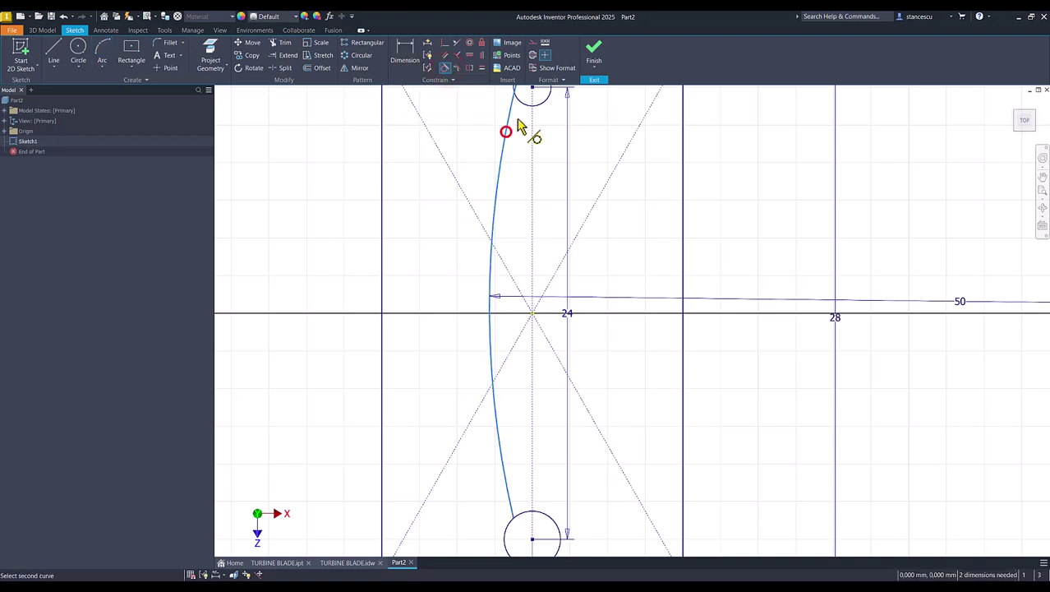
click(534, 106)
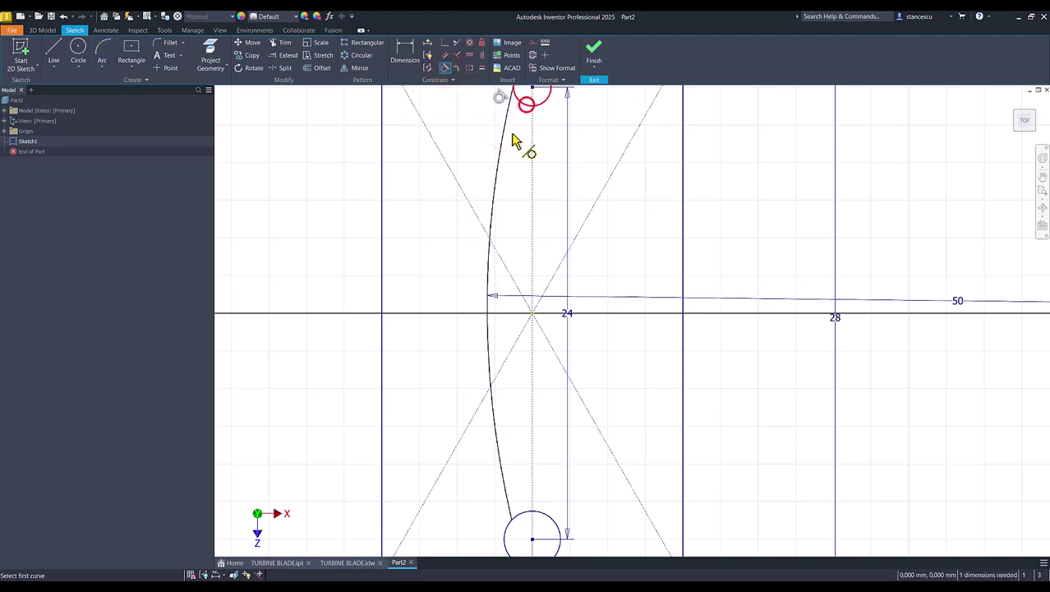
click(504, 475)
click(520, 513)
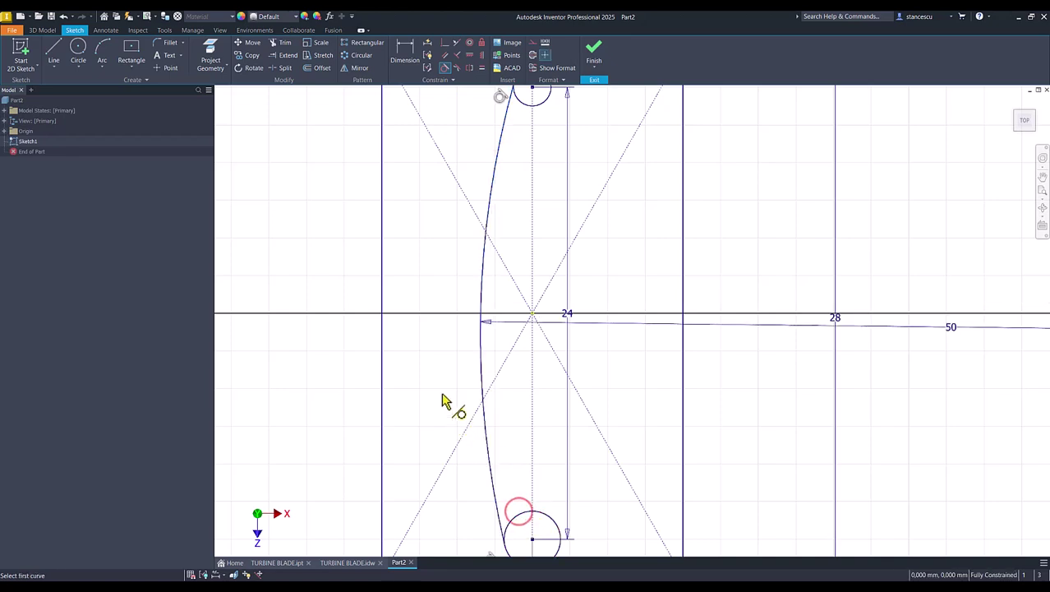
Step: Draw a second three-point arc of radius 60 mm joining the right sides of the two circles, curving the same way
click(100, 51)
click(547, 98)
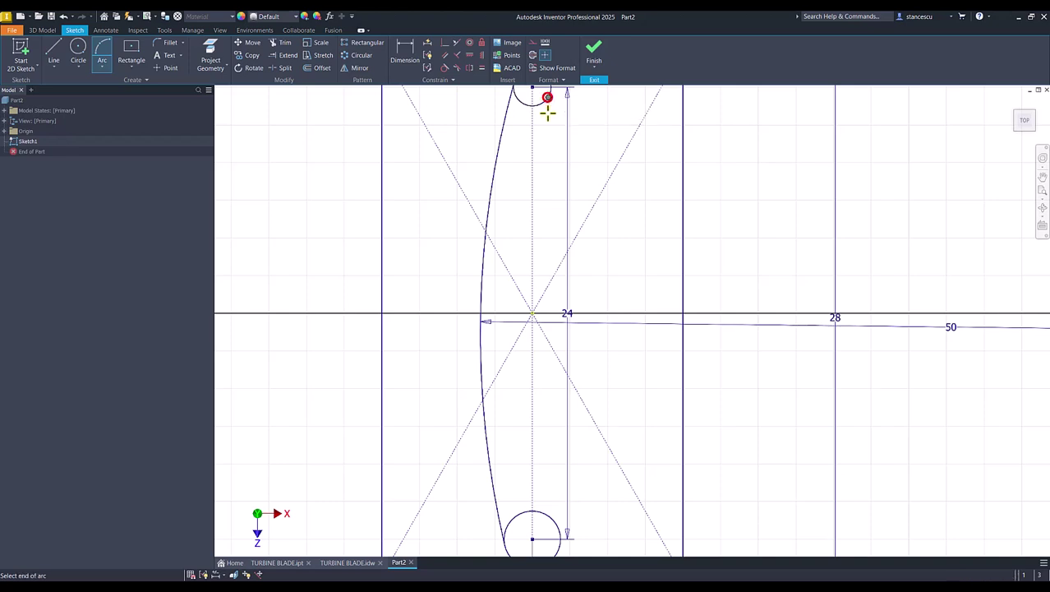
click(547, 514)
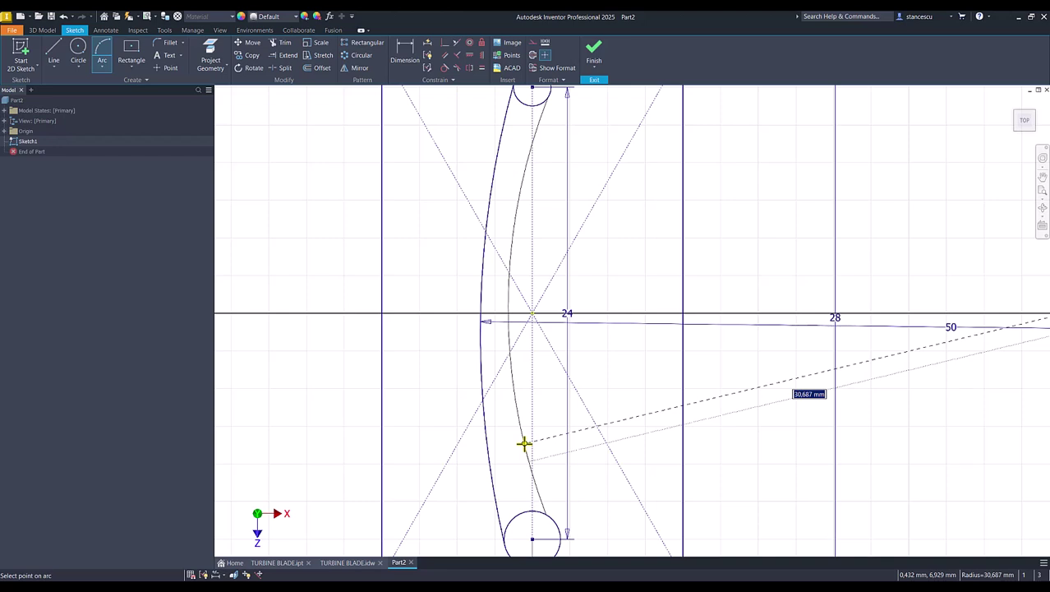
text(60)
key(Return)
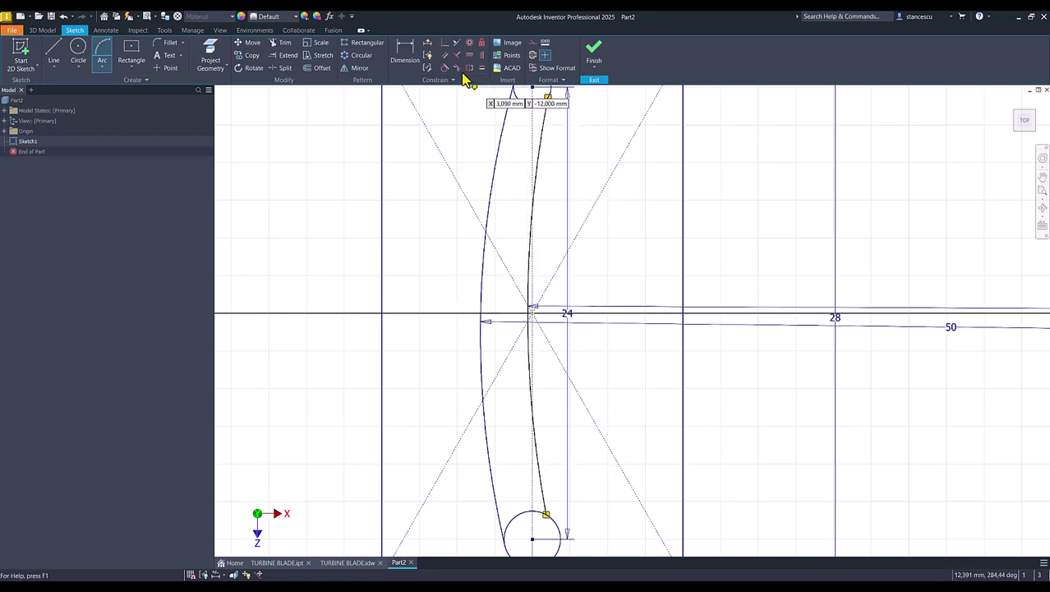
Step: Make the 60 mm radius arc tangent to both the upper and the lower circle
click(444, 67)
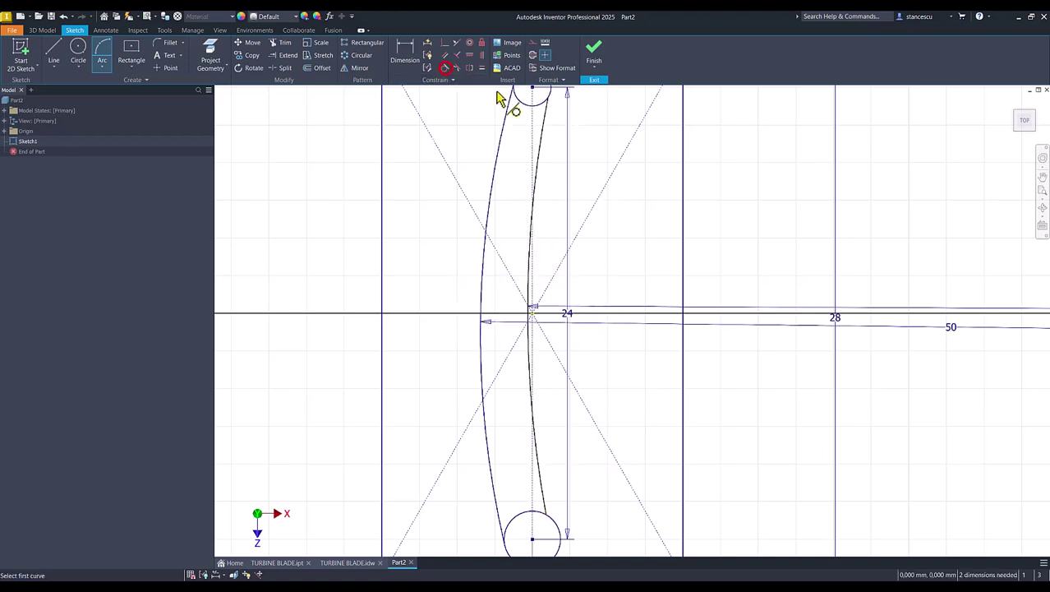
click(541, 133)
click(540, 131)
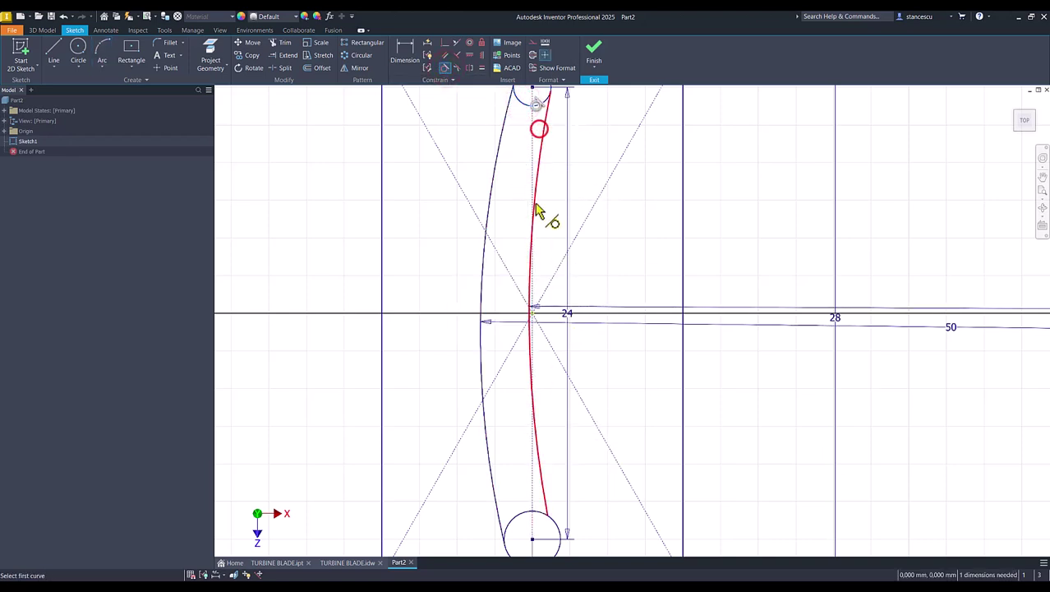
click(544, 499)
click(552, 508)
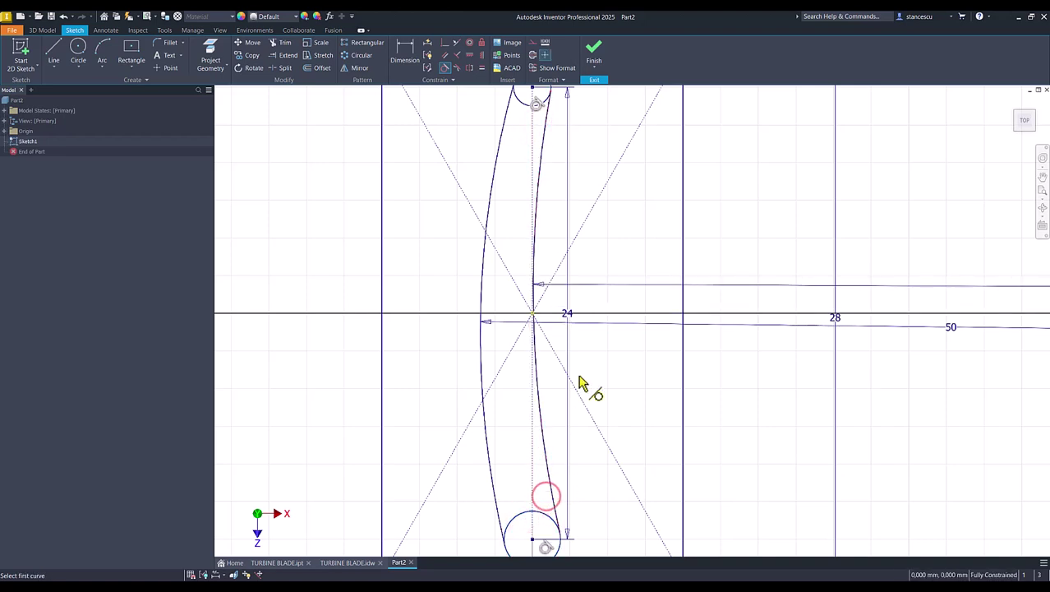
Step: Trim the inner portions of both end circles to leave a closed blade profile, and finish the sketch in the home view
scroll(427, 224, down, 3)
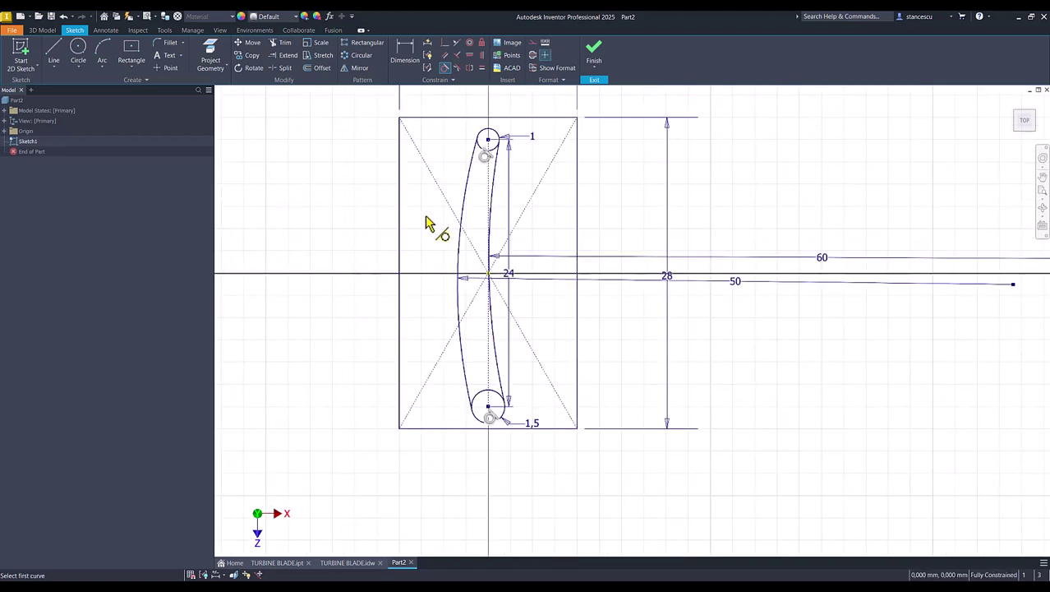
click(282, 47)
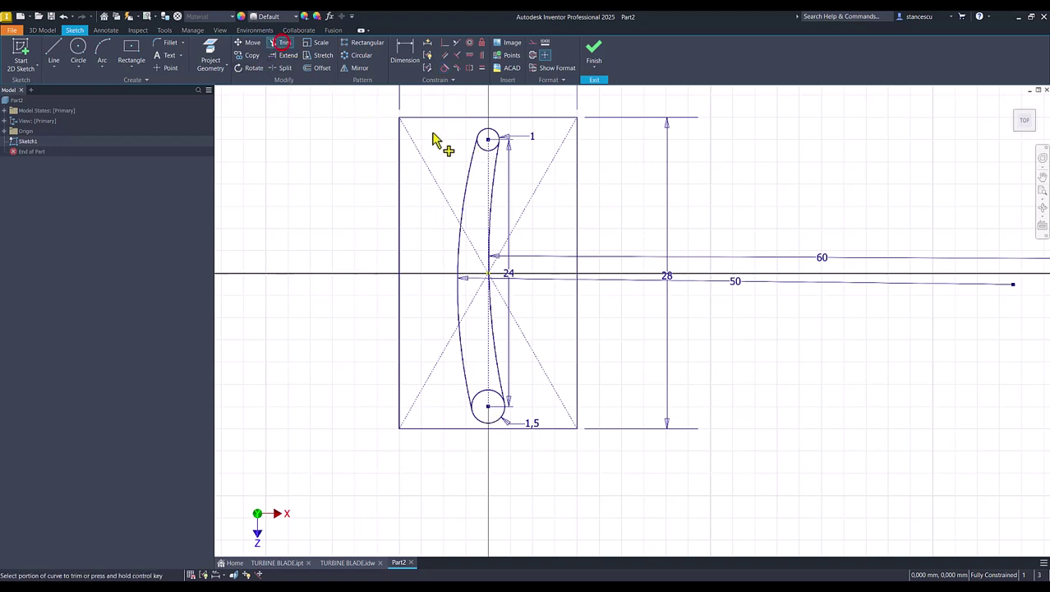
click(491, 150)
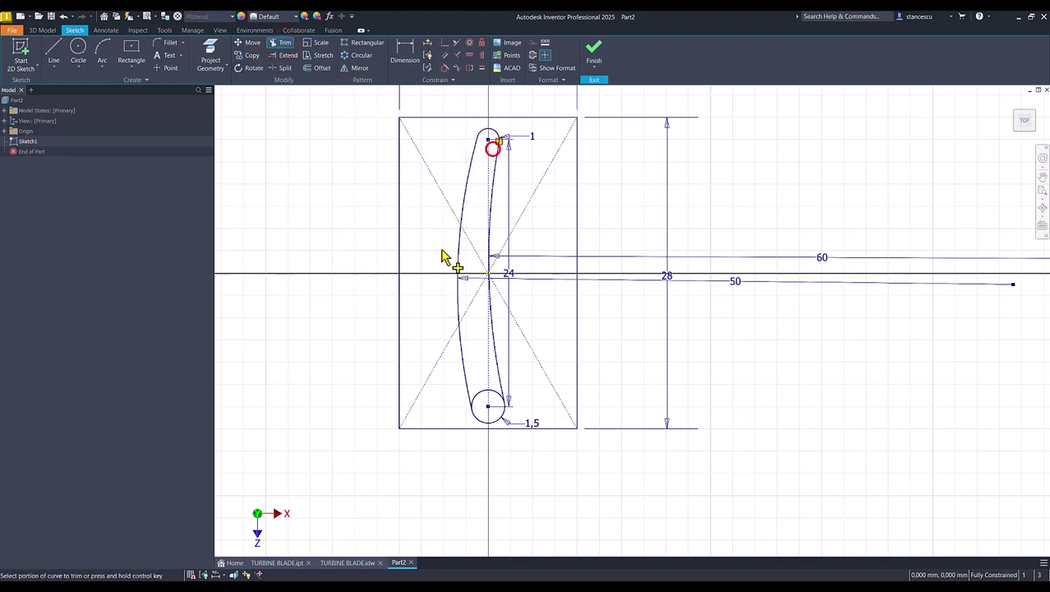
click(485, 399)
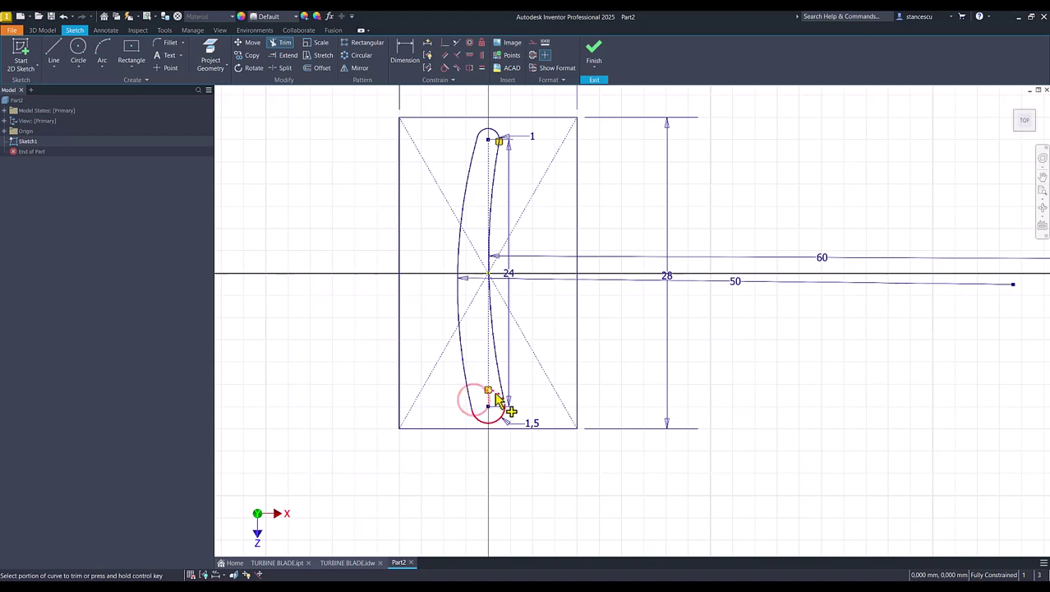
click(497, 397)
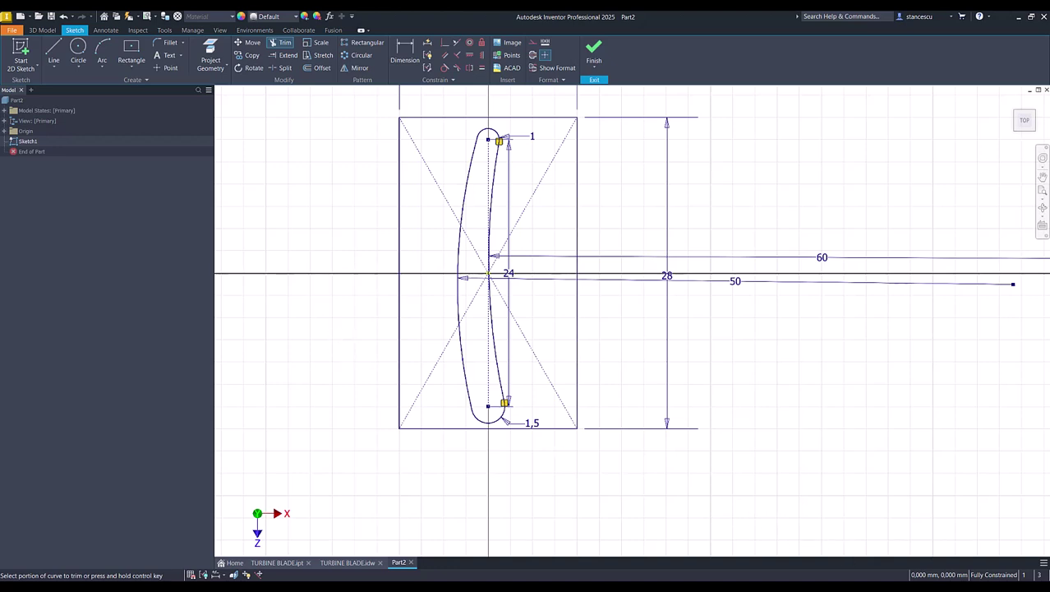
click(593, 55)
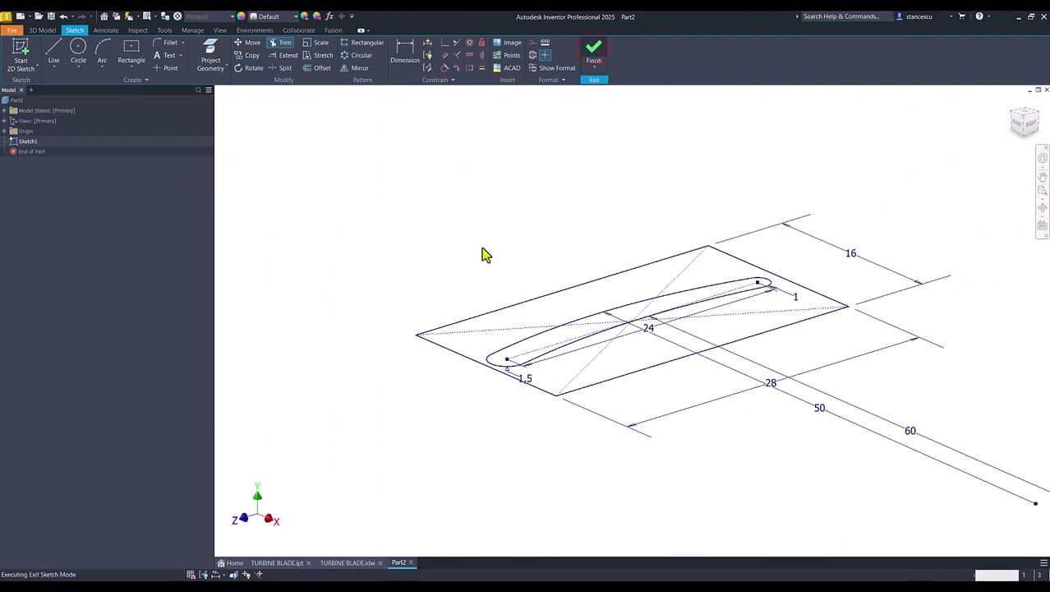
key(F6)
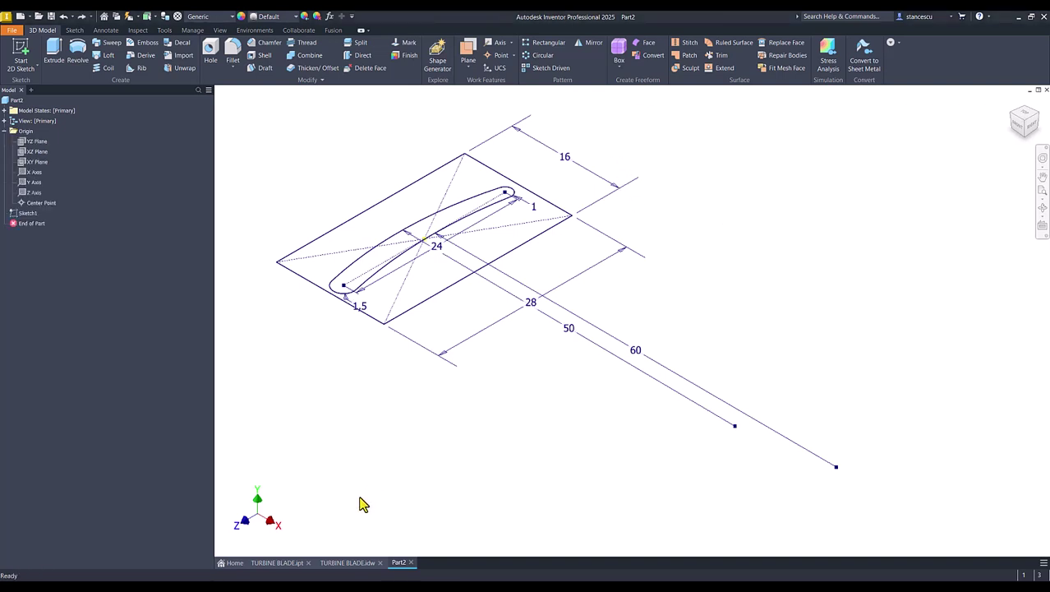
Step: Examine in the TURBINE BLADE.idw drawing where the centrelines of the straight and tilted blade profiles cross in the Principle Sketch
click(358, 564)
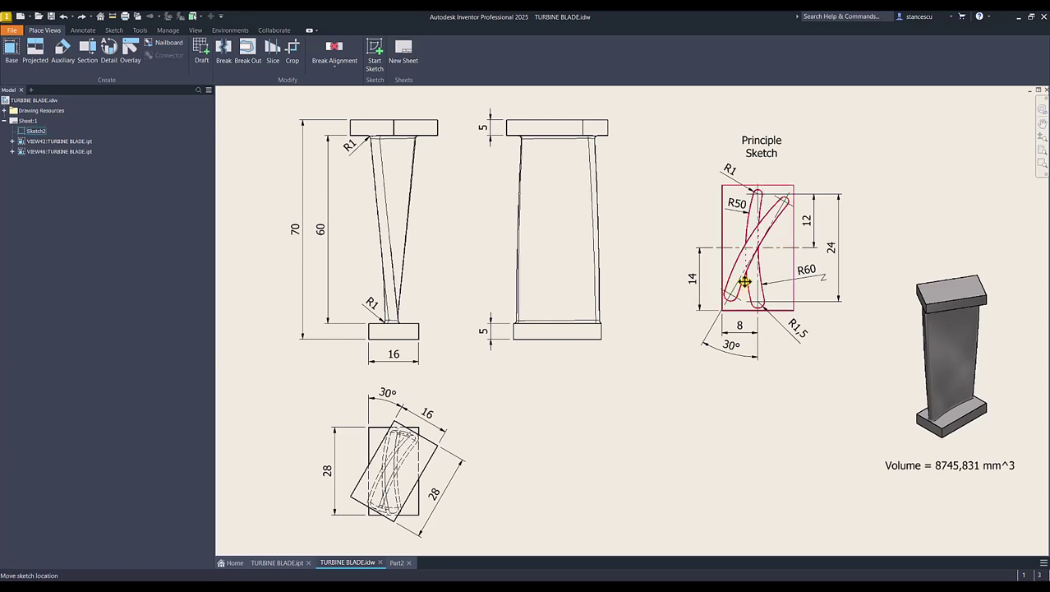
click(754, 256)
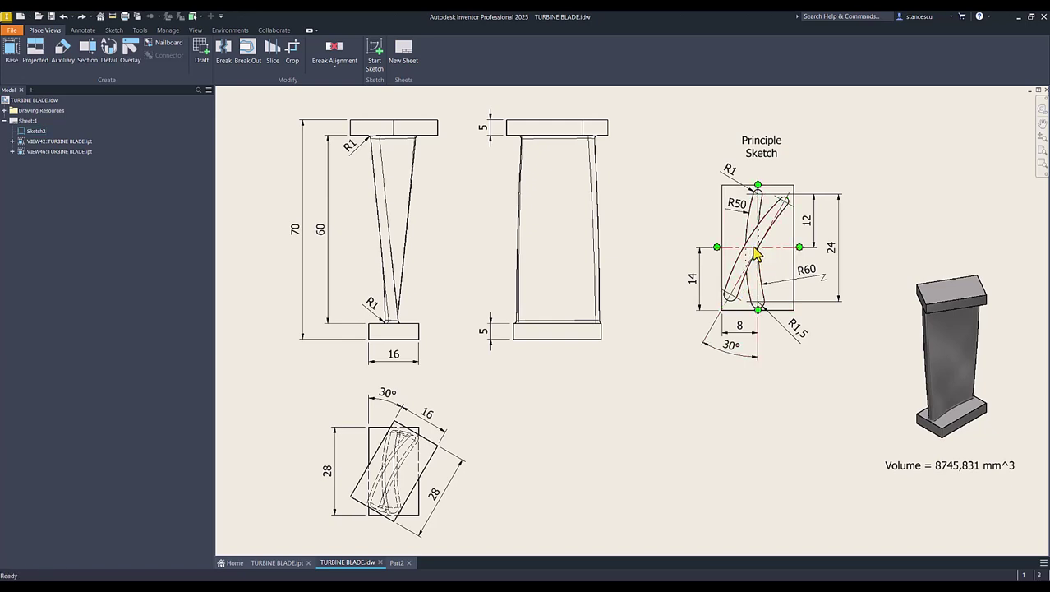
click(757, 215)
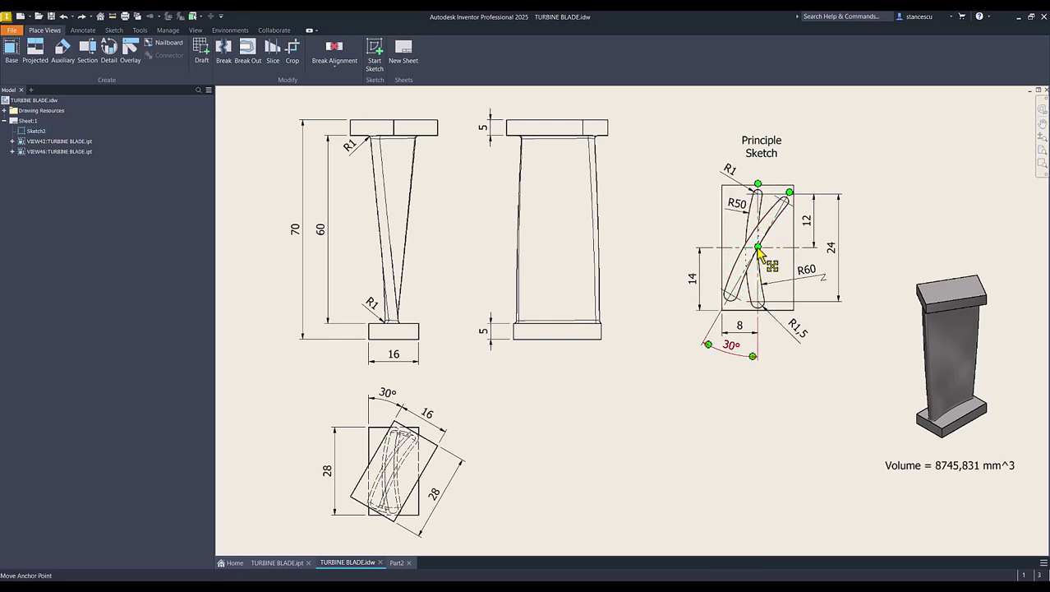
scroll(758, 248, down, 6)
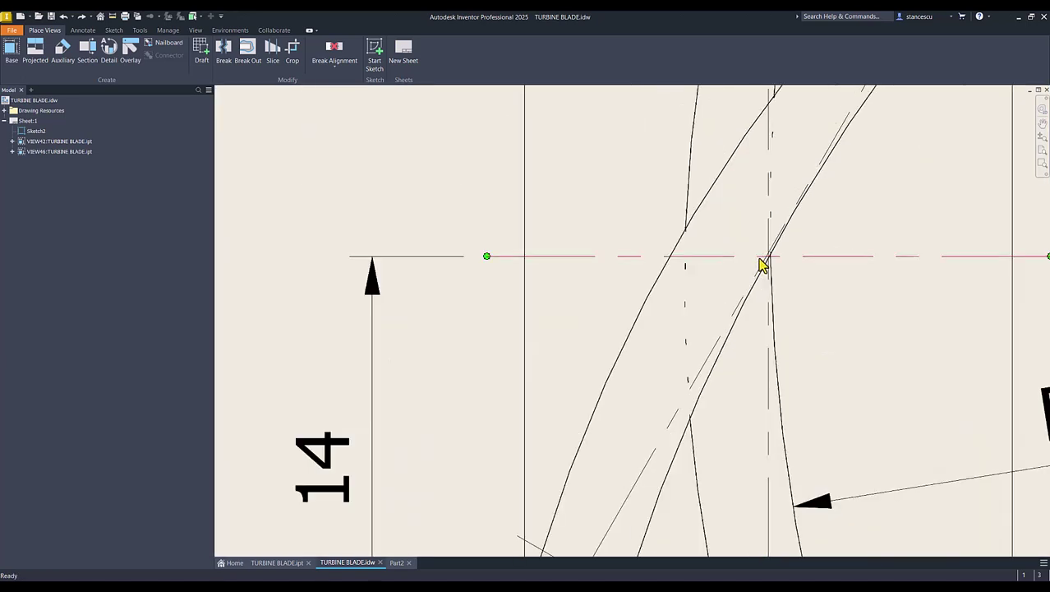
click(768, 256)
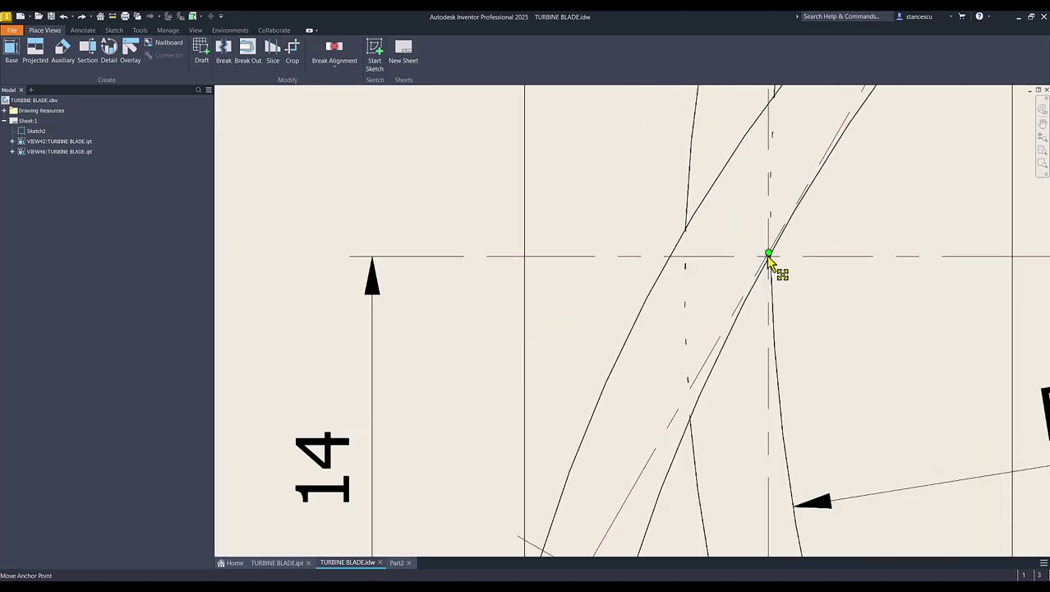
scroll(768, 257, down, 5)
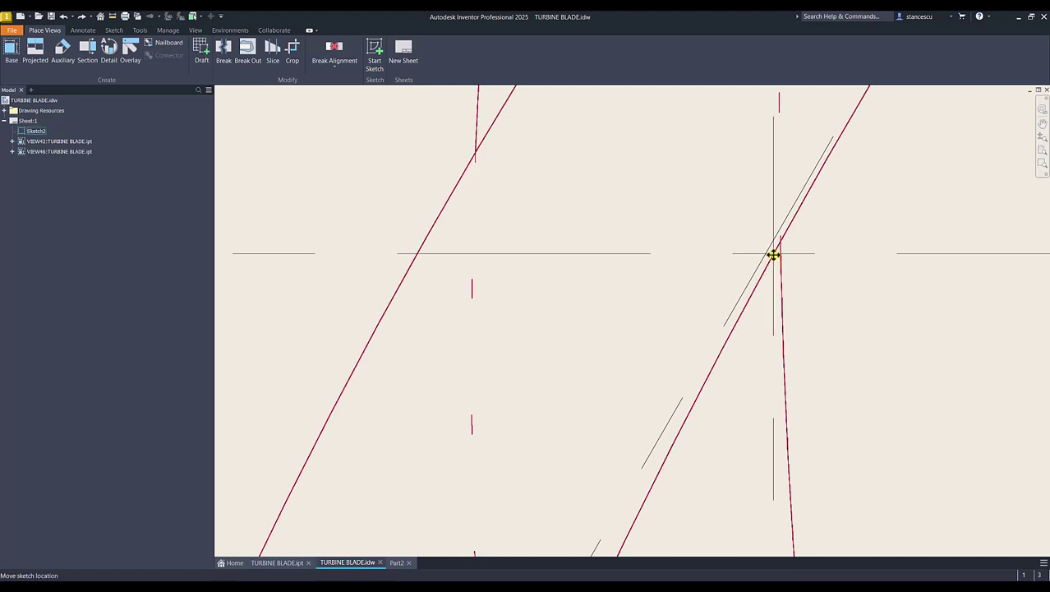
Step: Review the elevation and plan views and the Principle Sketch in TURBINE BLADE.idw for the blade's height and twist
click(774, 256)
scroll(804, 284, up, 4)
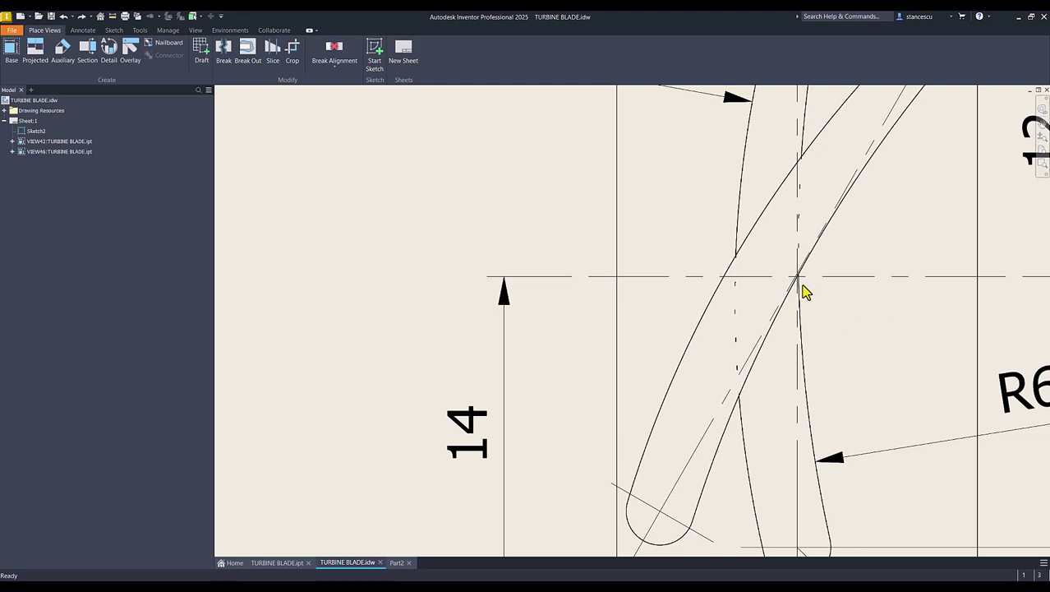
scroll(854, 323, down, 6)
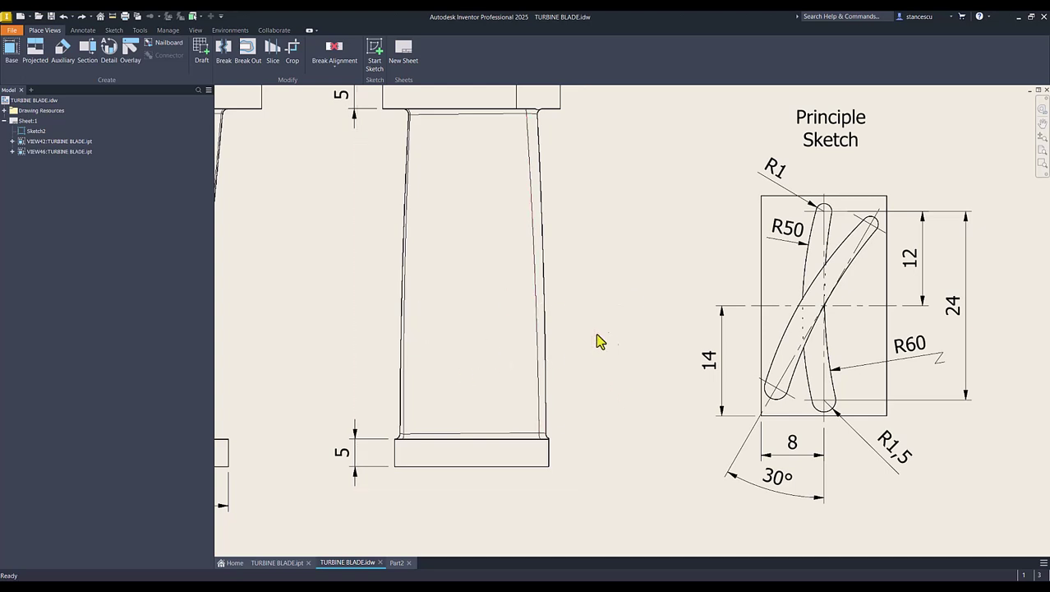
middle_drag(359, 312, 492, 311)
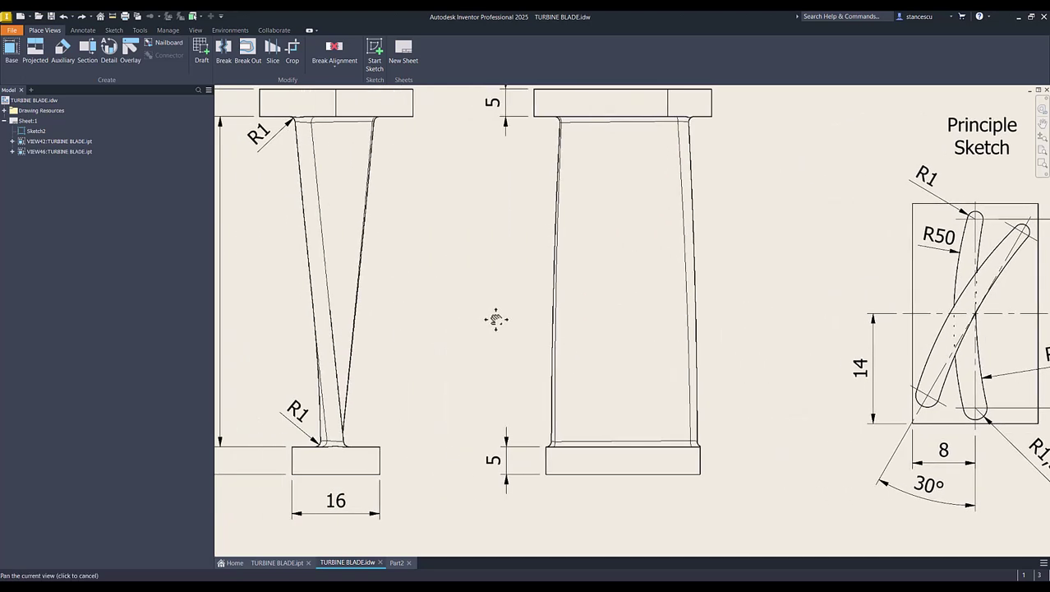
middle_drag(501, 385, 492, 270)
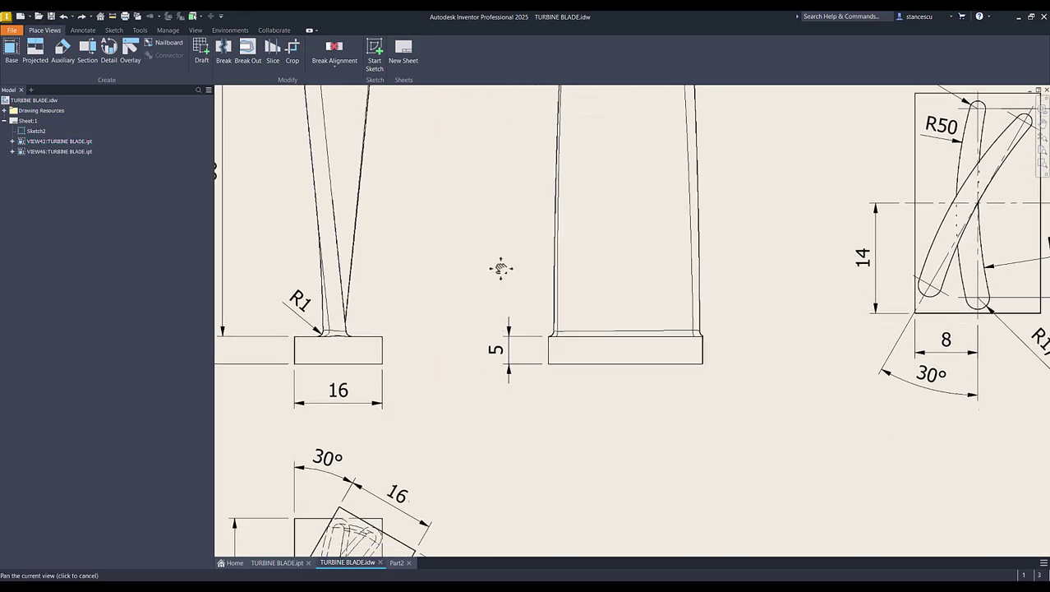
middle_drag(427, 424, 444, 346)
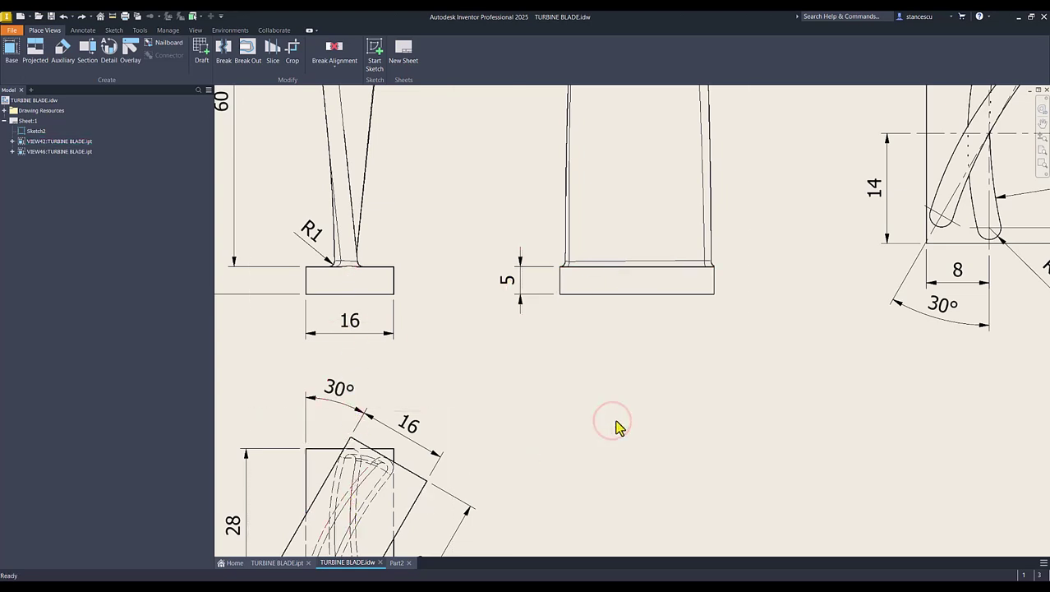
middle_drag(912, 182, 867, 212)
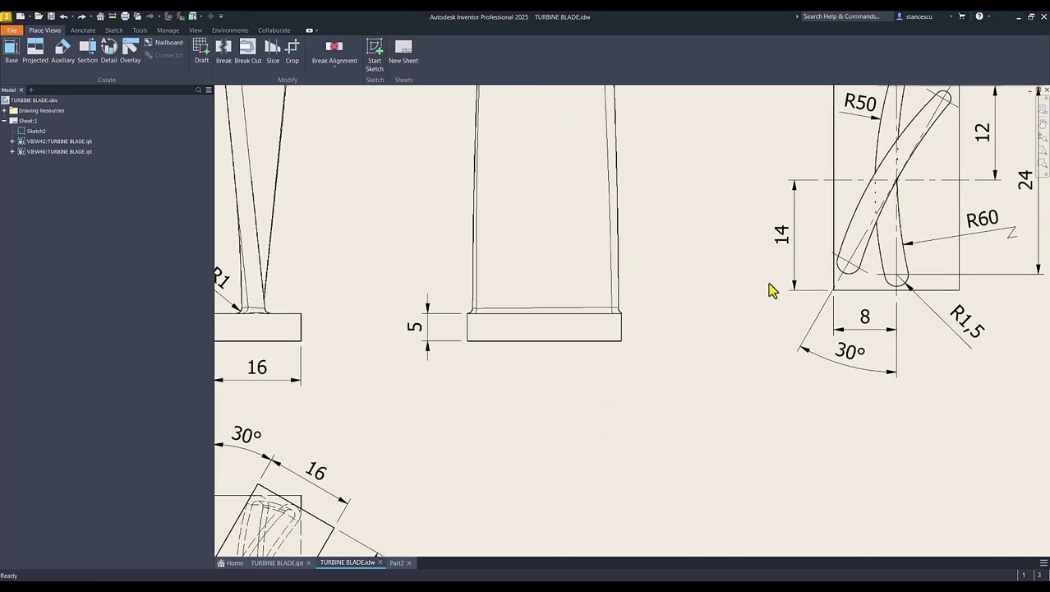
click(398, 562)
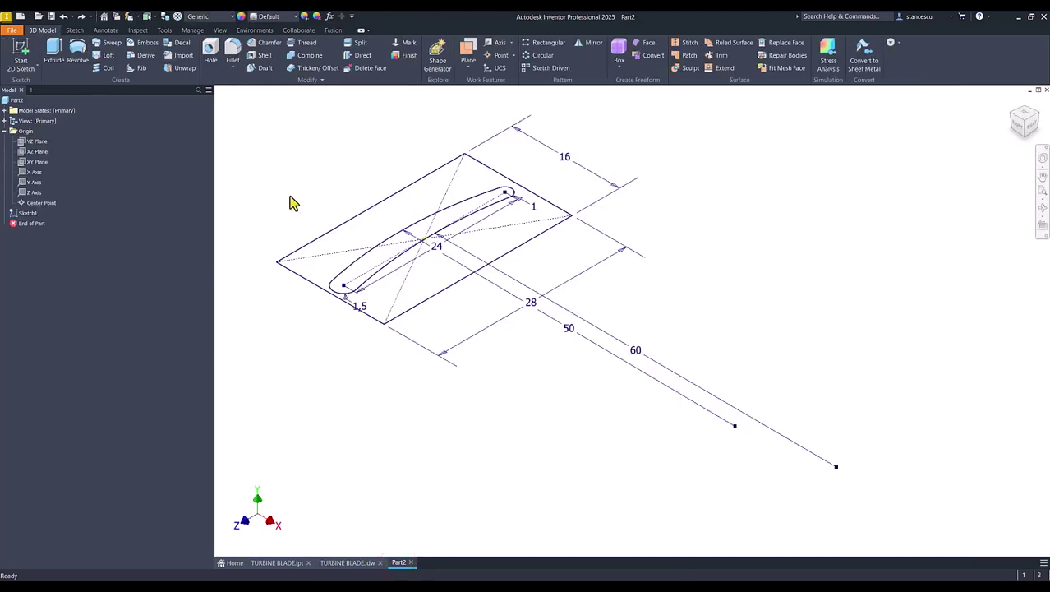
click(348, 562)
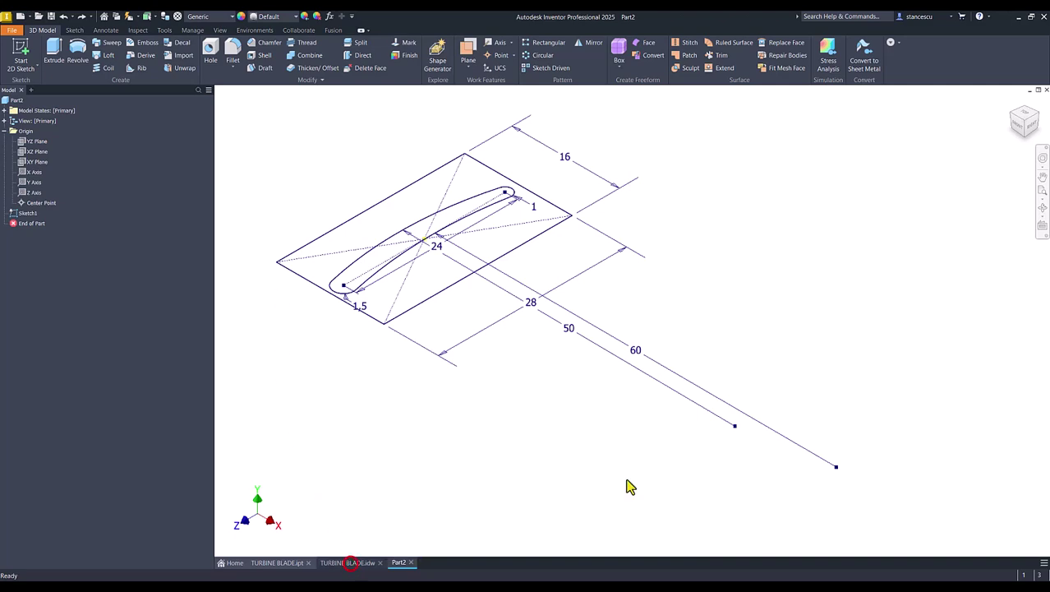
key(Num_Lock)
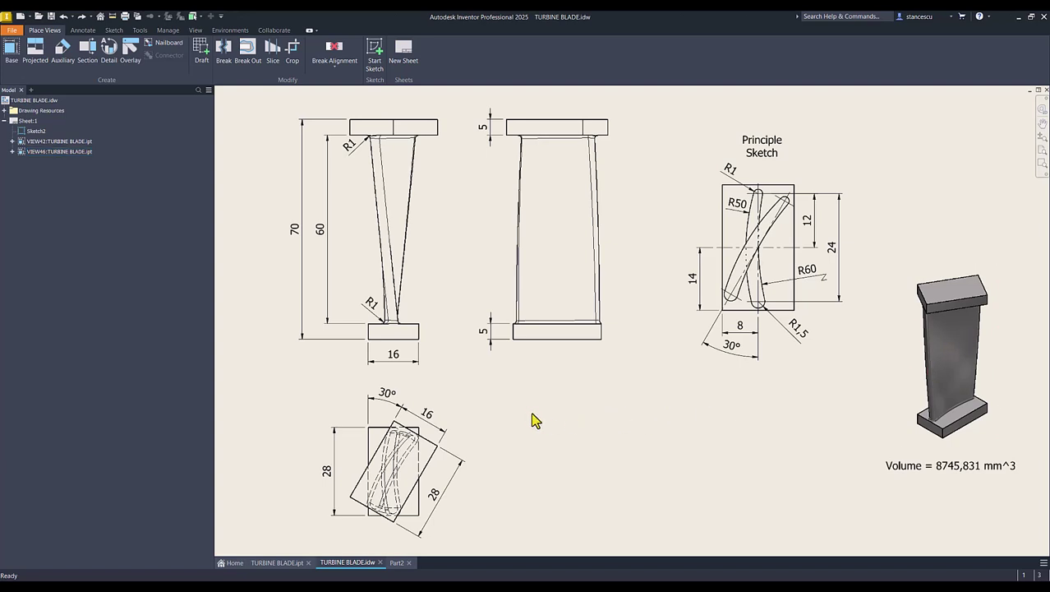
Step: In Part2, create a Coil from the closed blade profile about the Y axis with 30/360 revolution and 60 mm height
click(401, 560)
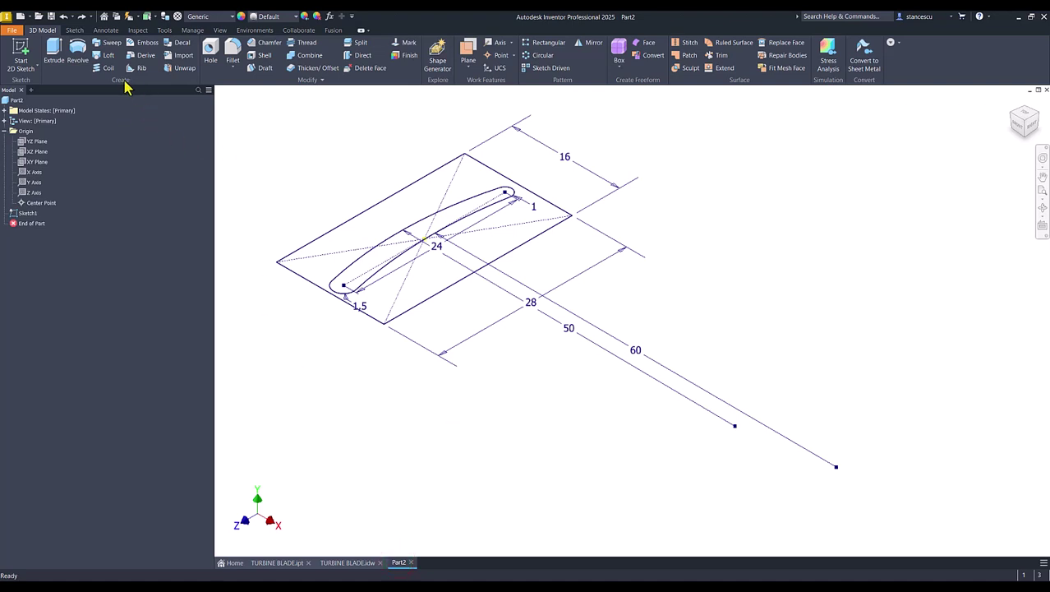
click(106, 68)
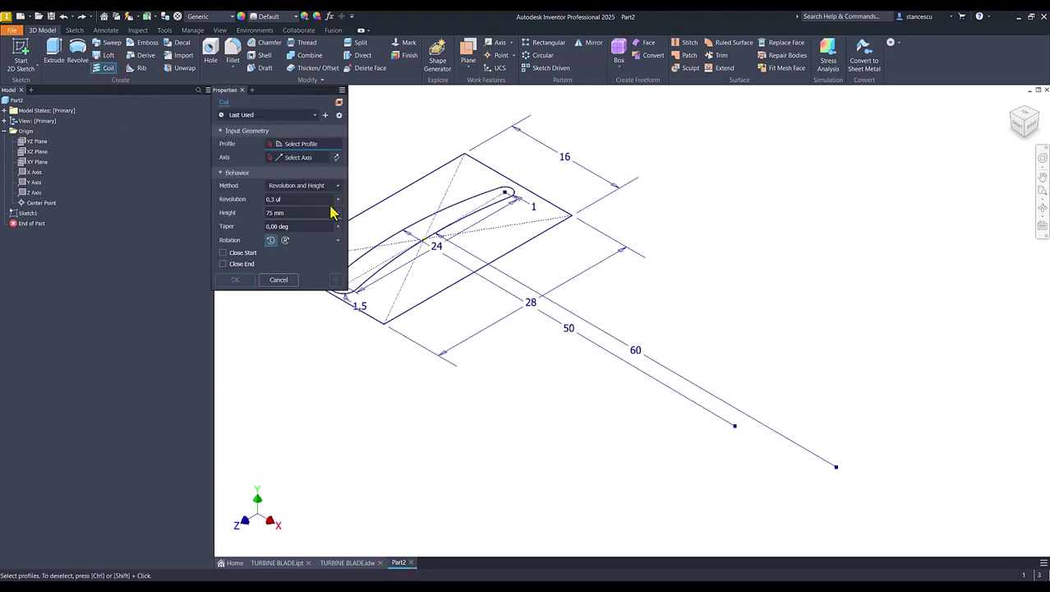
click(450, 215)
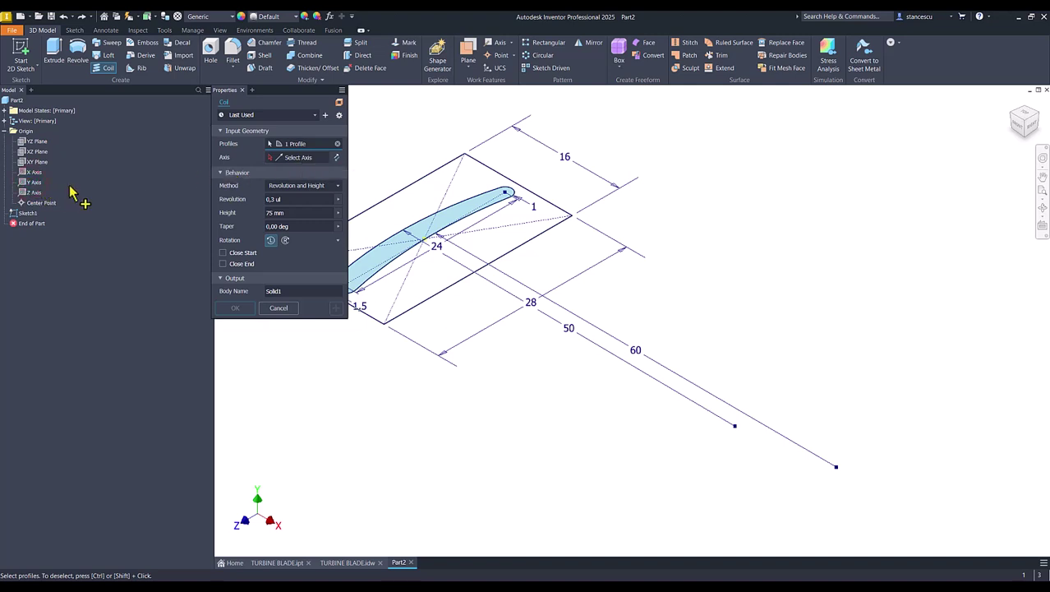
click(288, 161)
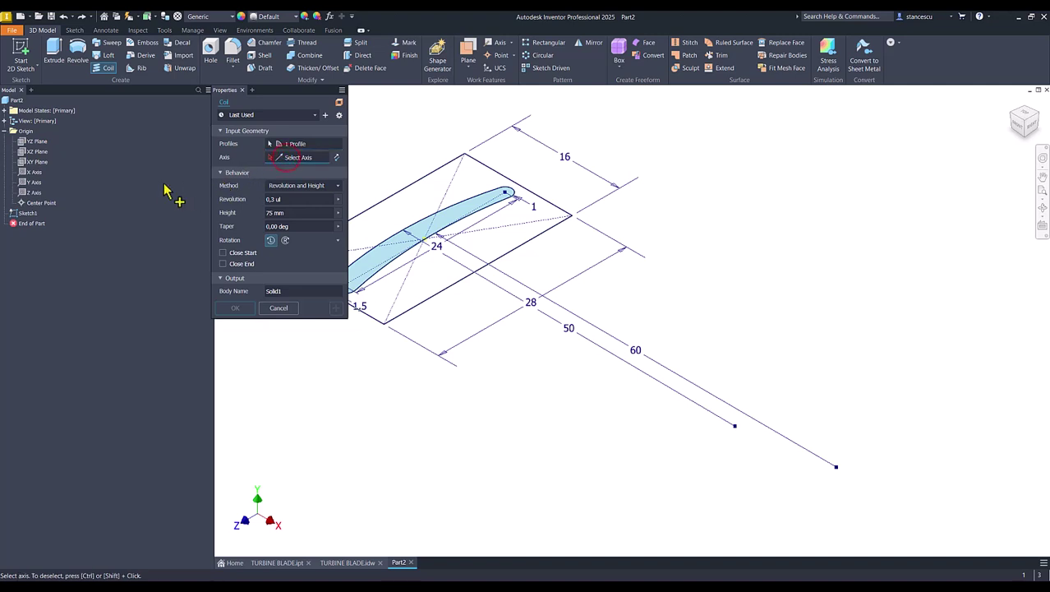
click(33, 181)
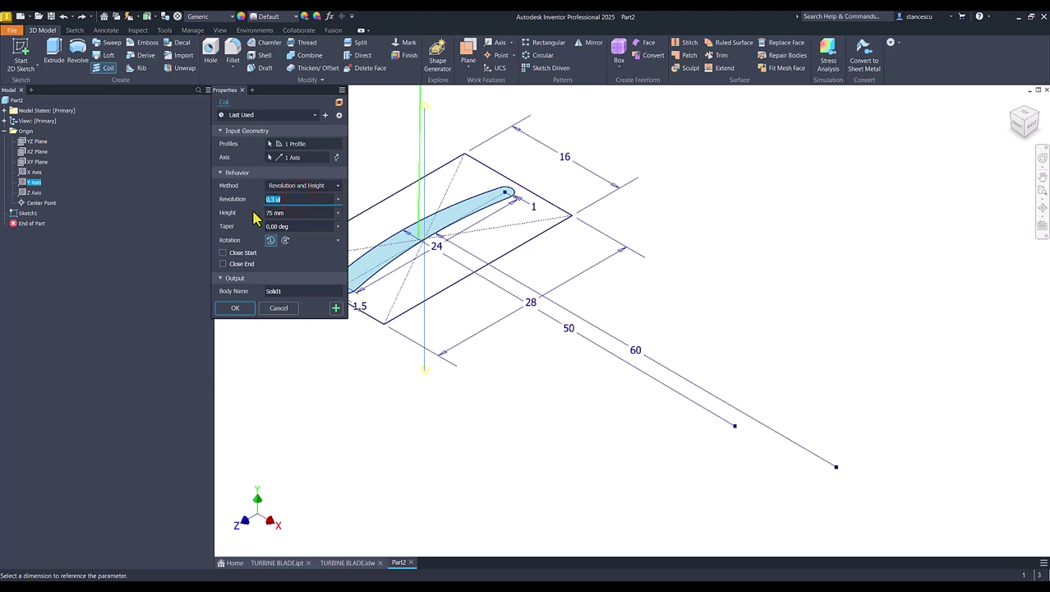
text(3)
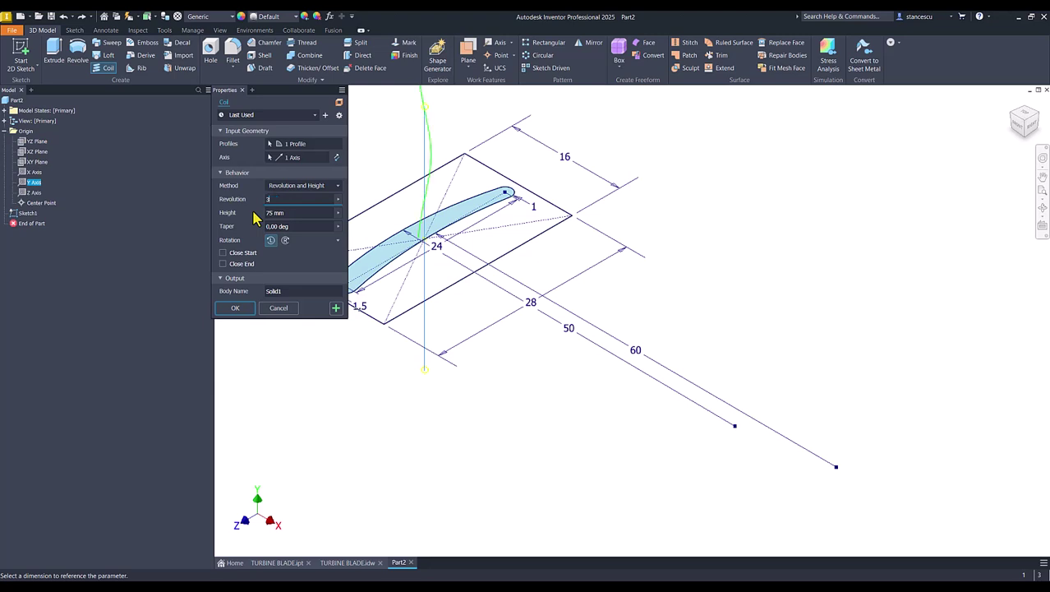
text(0/360)
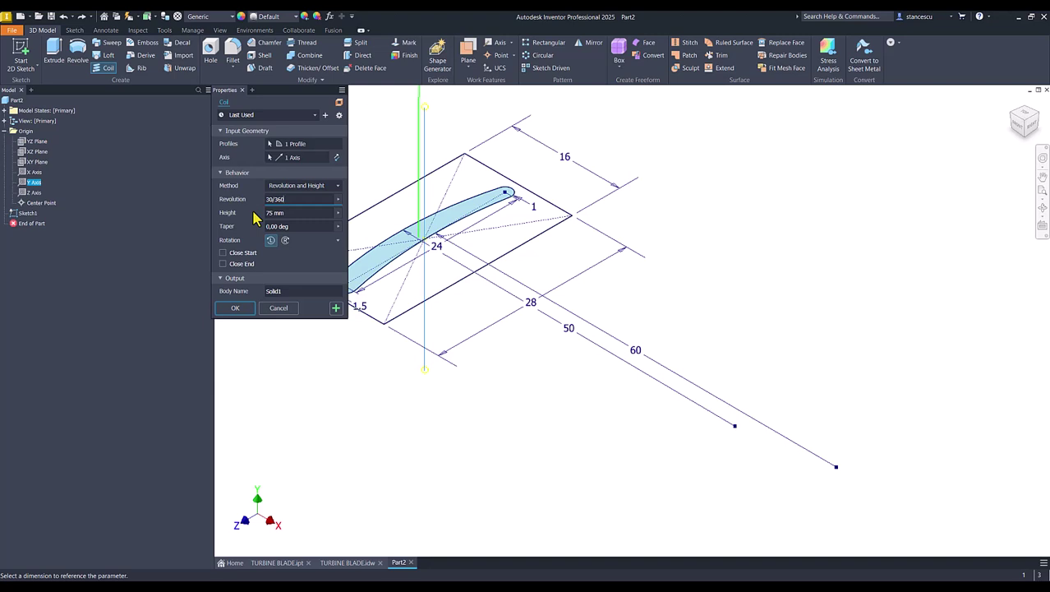
click(287, 212)
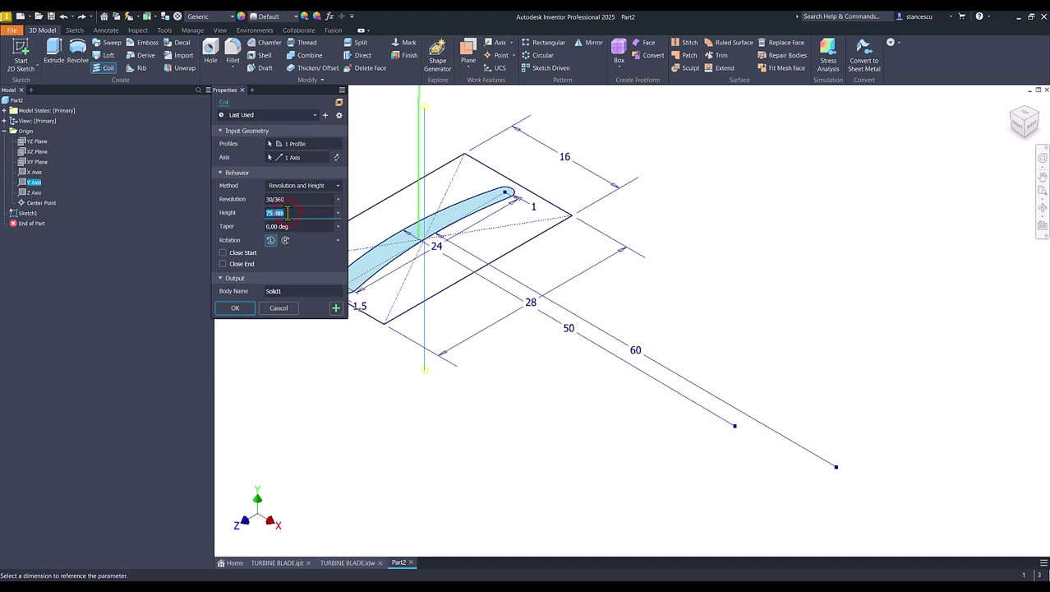
text(60)
click(243, 308)
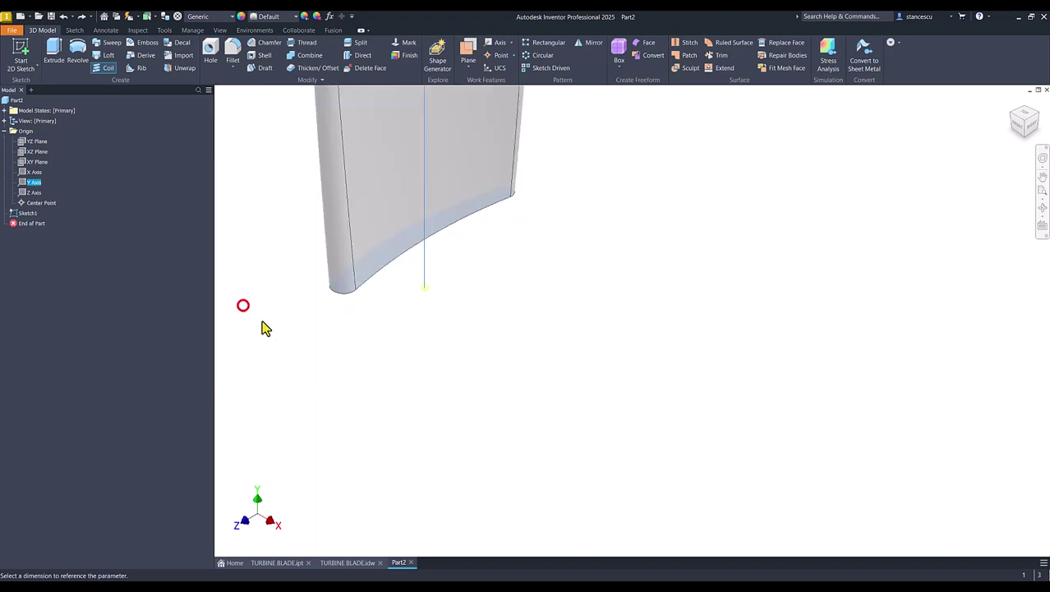
key(F6)
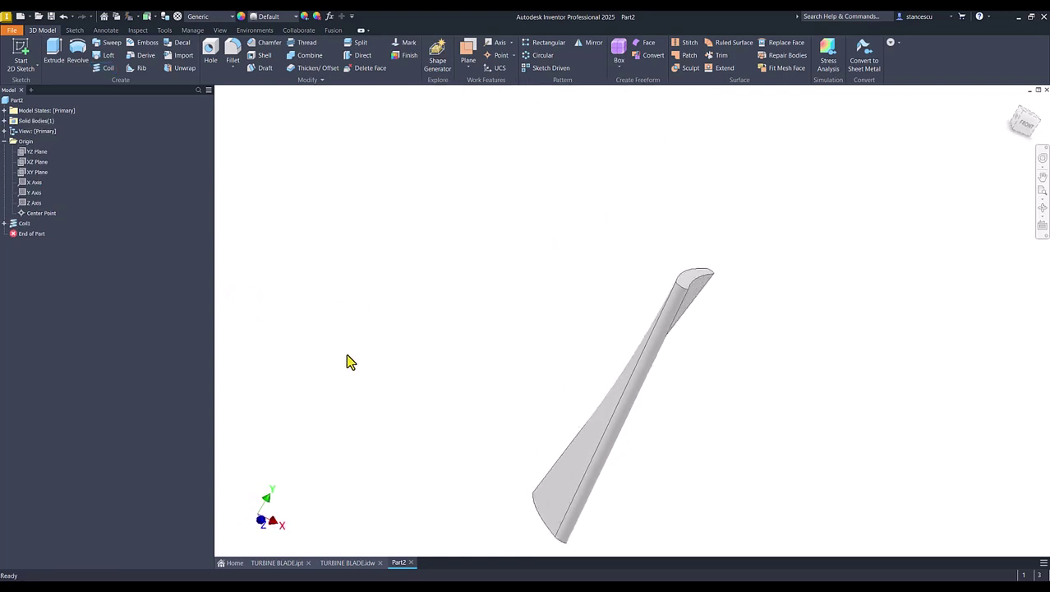
key(F6)
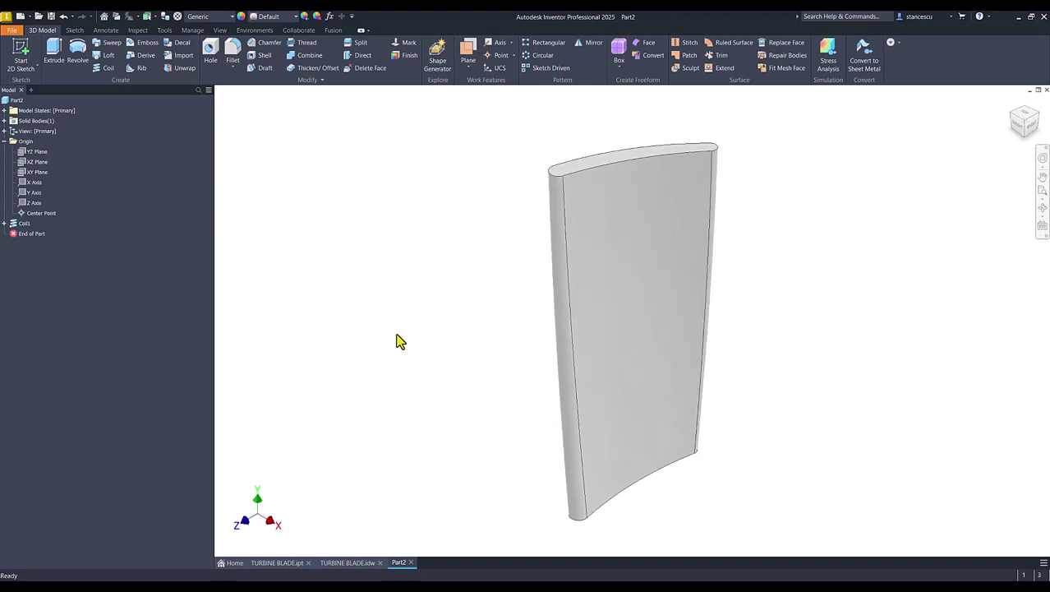
Step: Check the end blocks in the drawing's plan view, and make Sketch1 under the coil feature visible in Part2
click(343, 563)
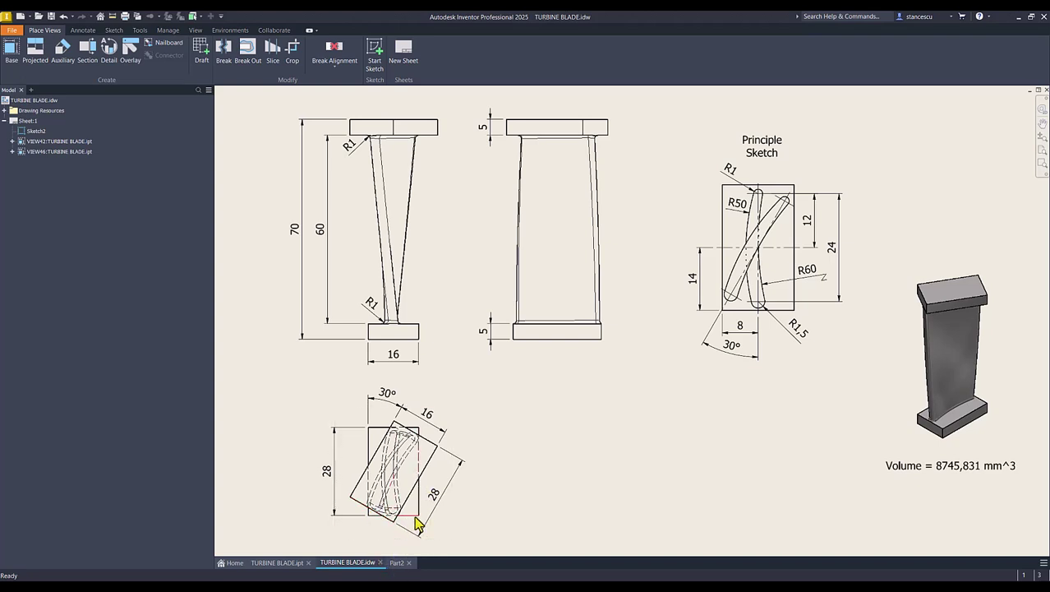
click(397, 565)
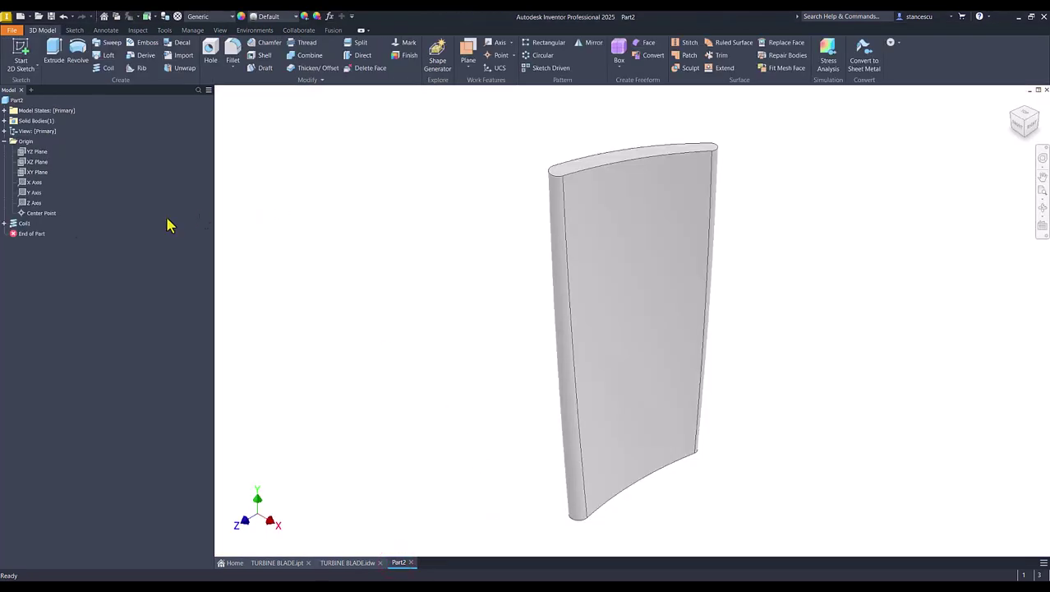
click(5, 224)
right_click(23, 235)
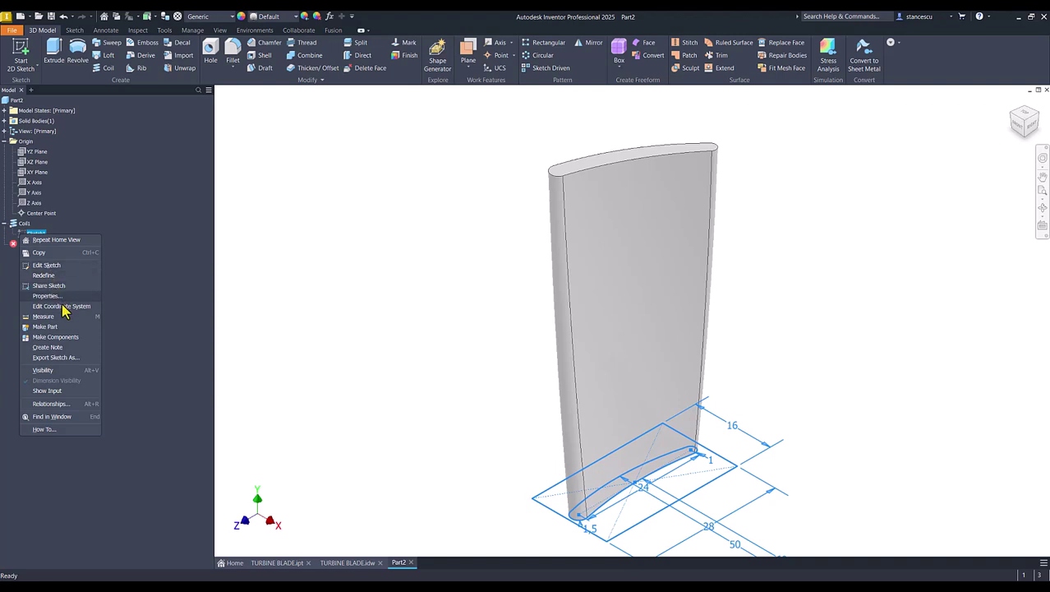
key(Escape)
click(48, 374)
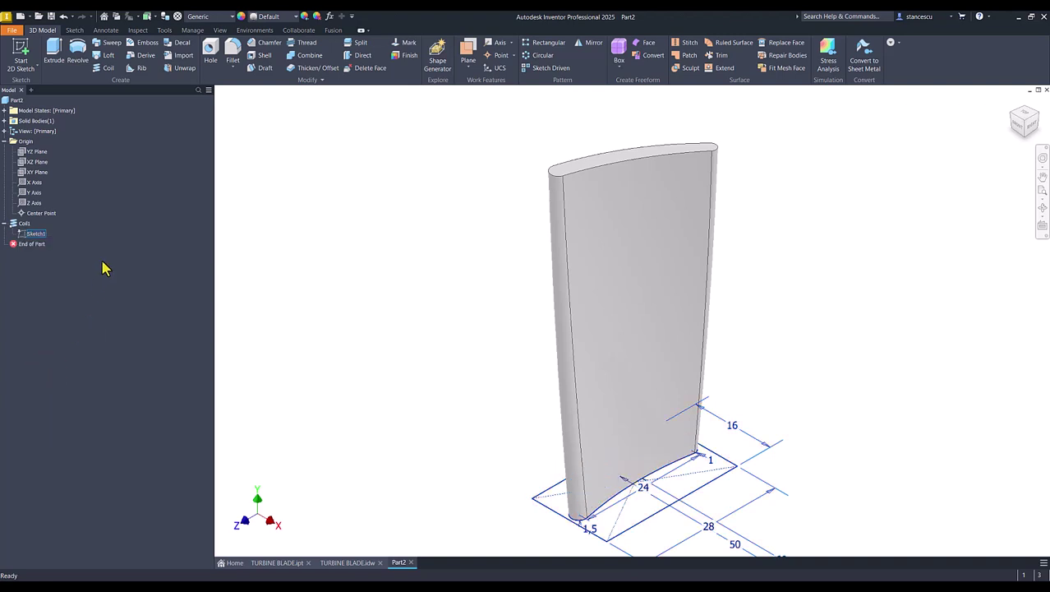
mouse_move(23, 238)
click(292, 215)
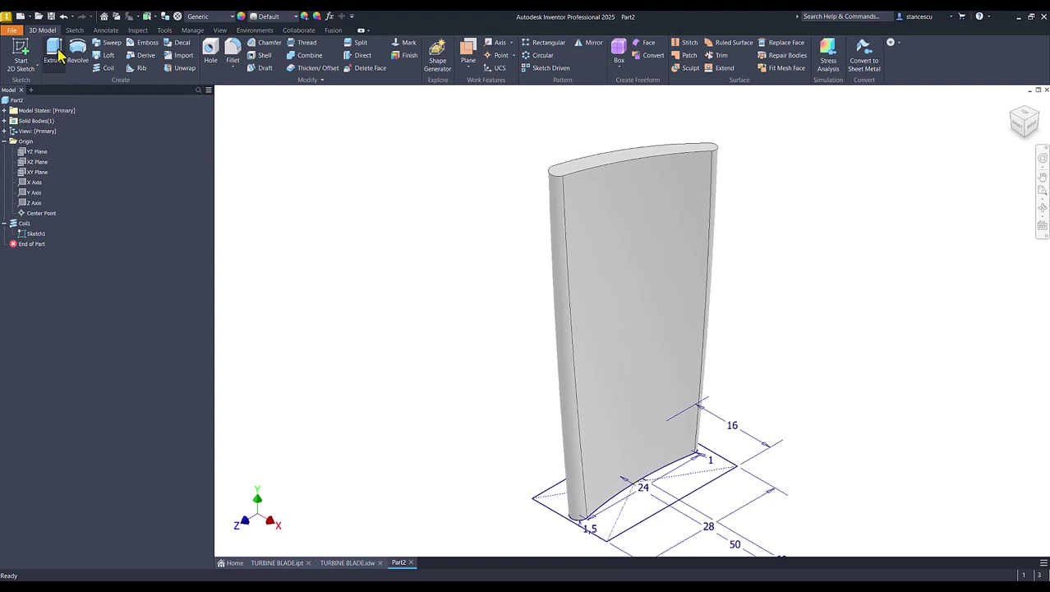
Step: Check the block thicknesses in the drawing, and extrude the full base rectangle, including the blade region, 5 mm downward, joined to the blade
click(328, 564)
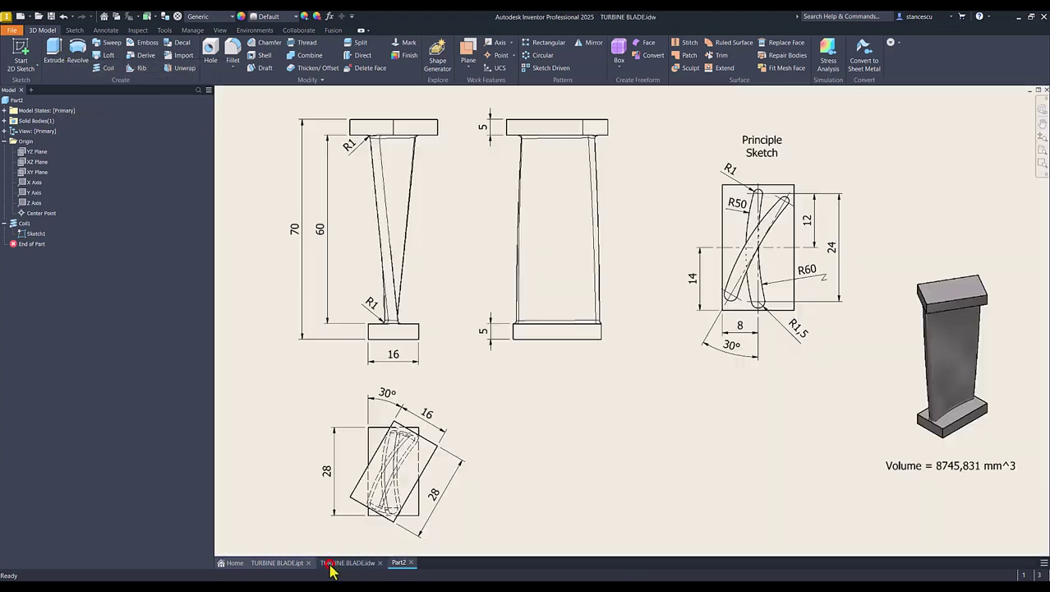
drag(486, 334, 484, 332)
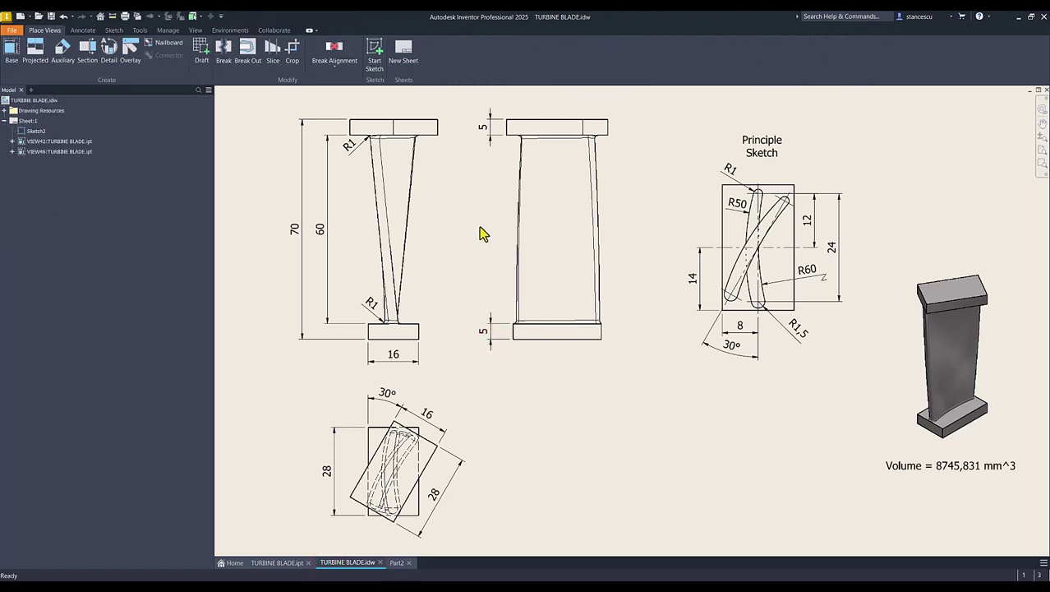
drag(491, 119, 489, 123)
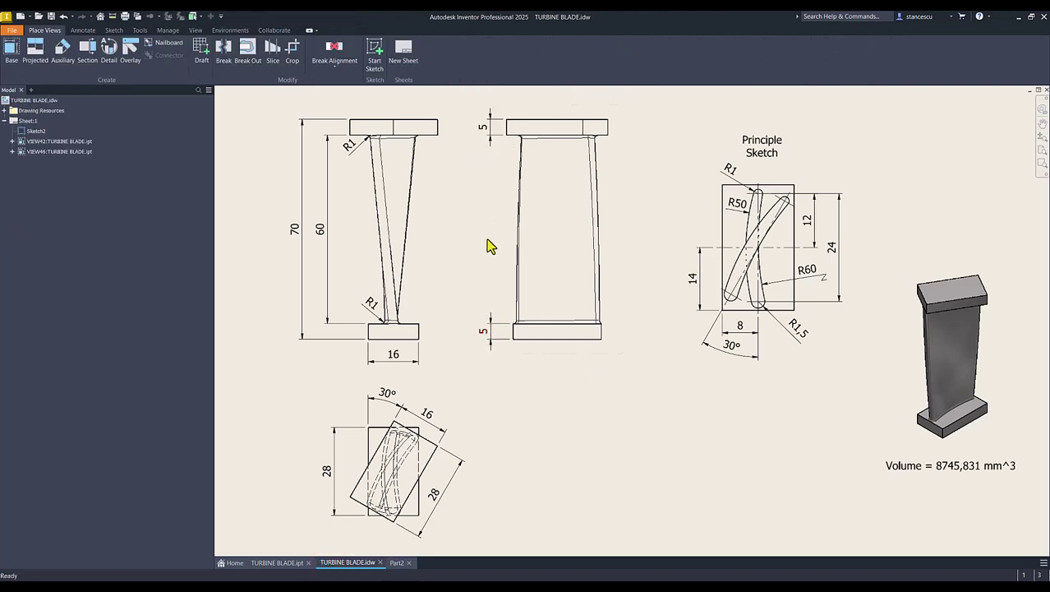
click(396, 563)
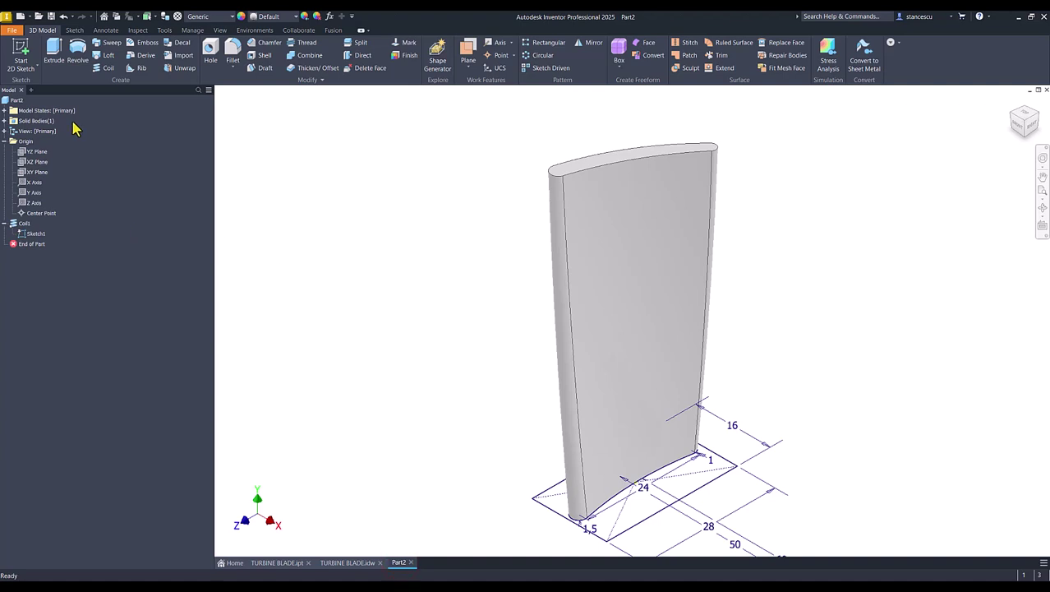
click(54, 55)
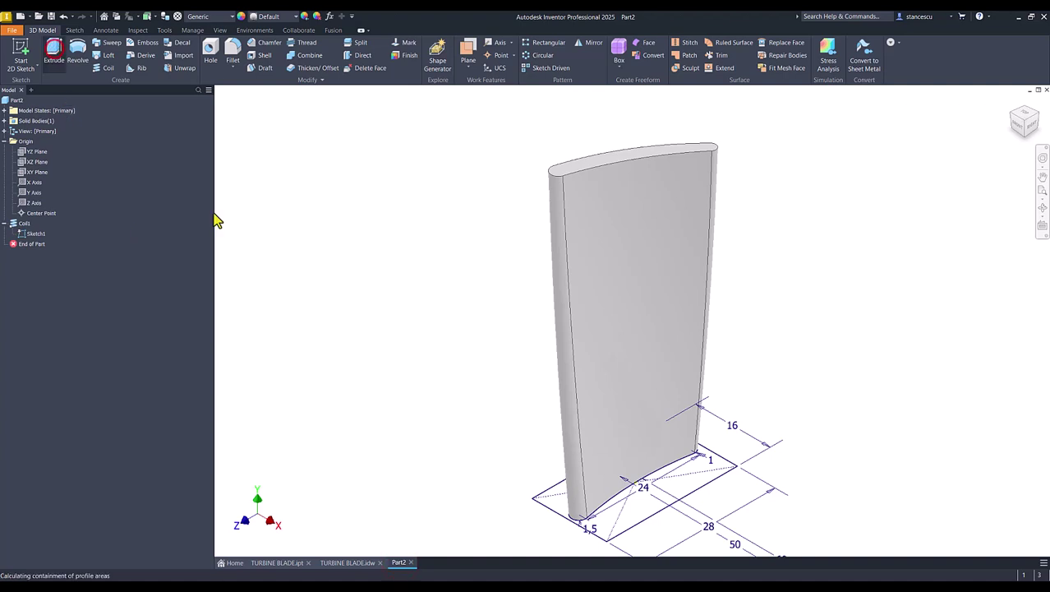
click(556, 509)
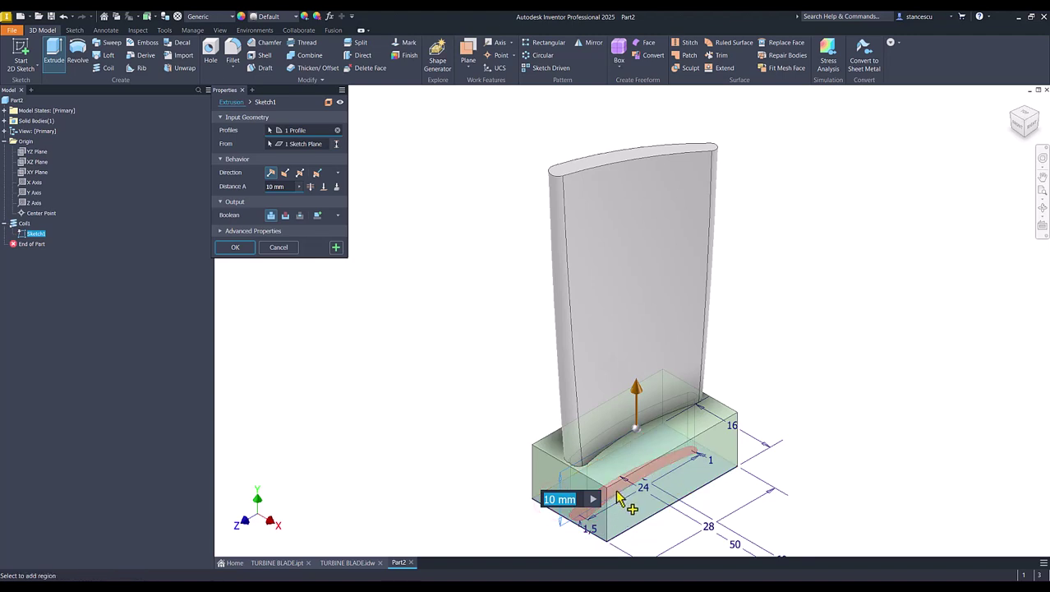
click(617, 493)
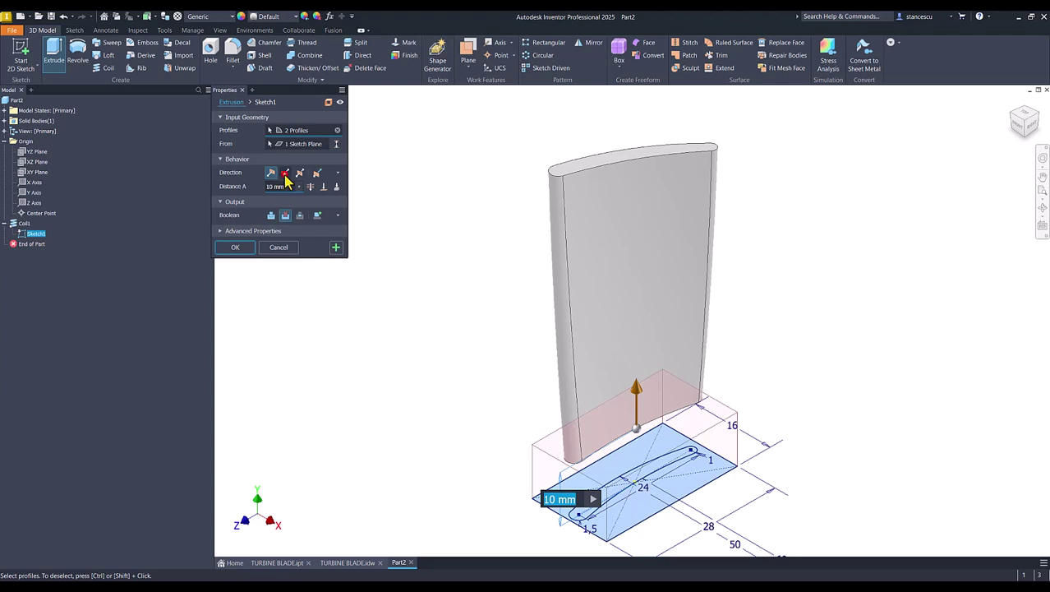
click(285, 173)
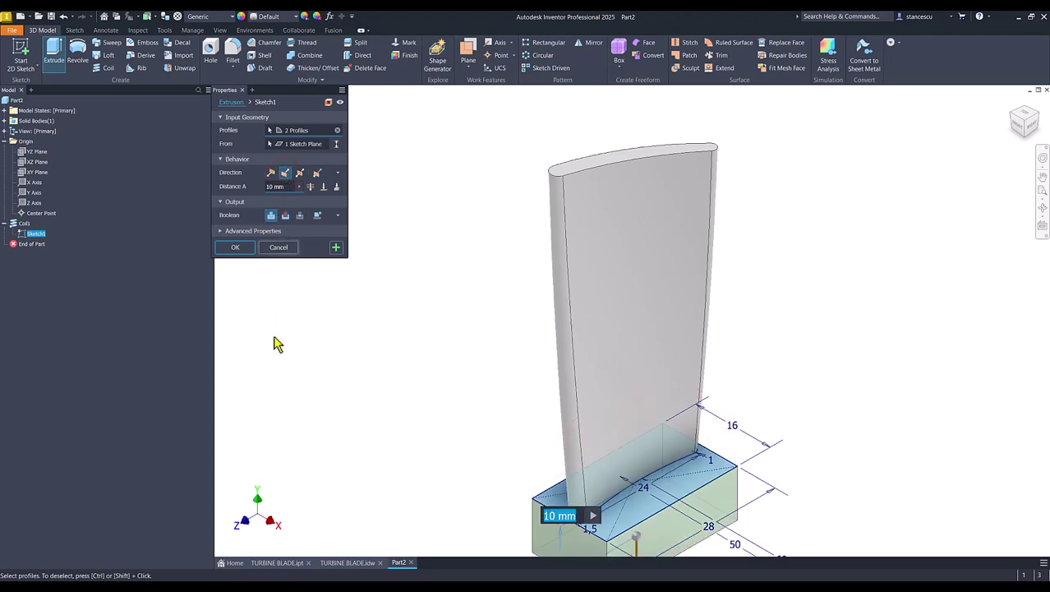
text(5)
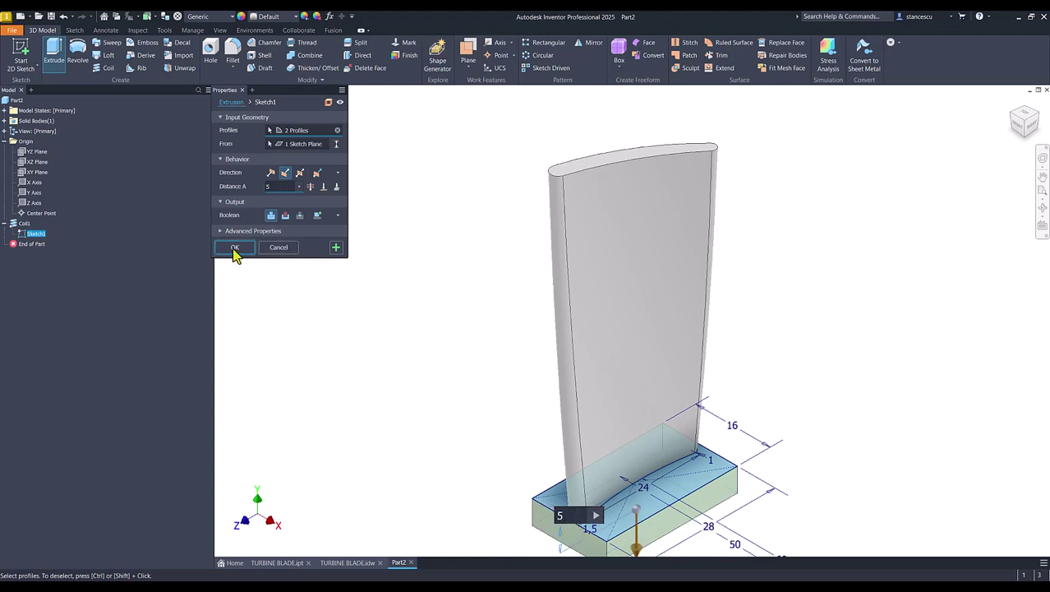
click(235, 247)
key(Num_Lock)
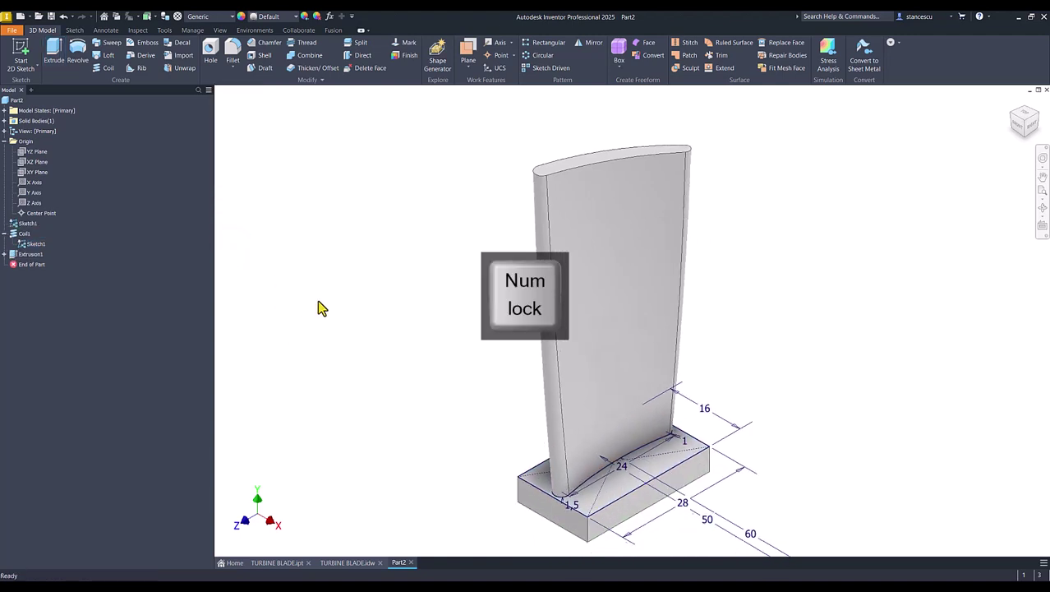
Step: Hide the shared Sketch1 with its base dimensions so only the blade and lower block are displayed
right_click(22, 229)
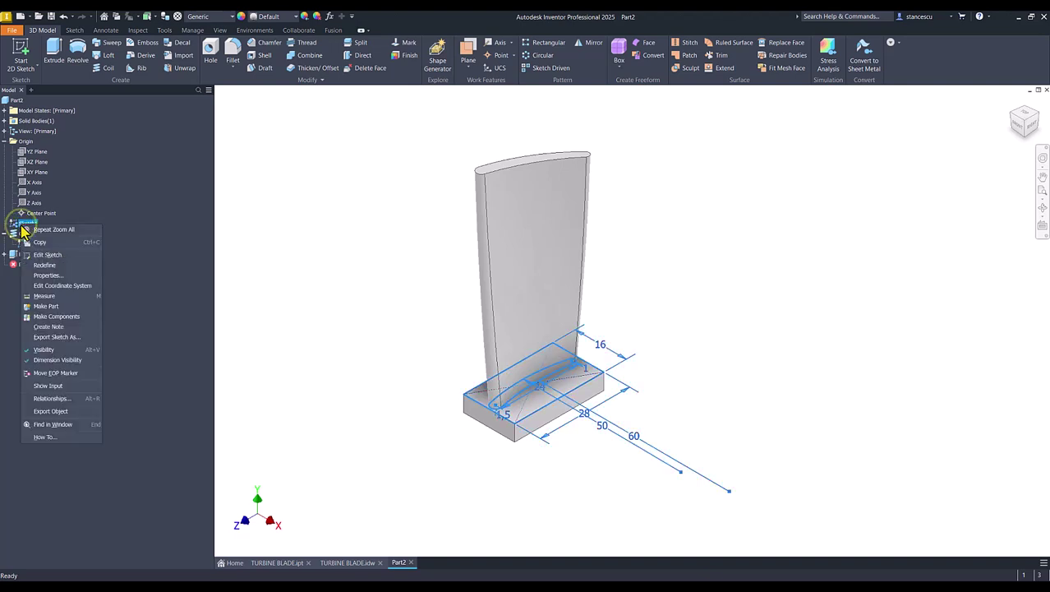
click(46, 350)
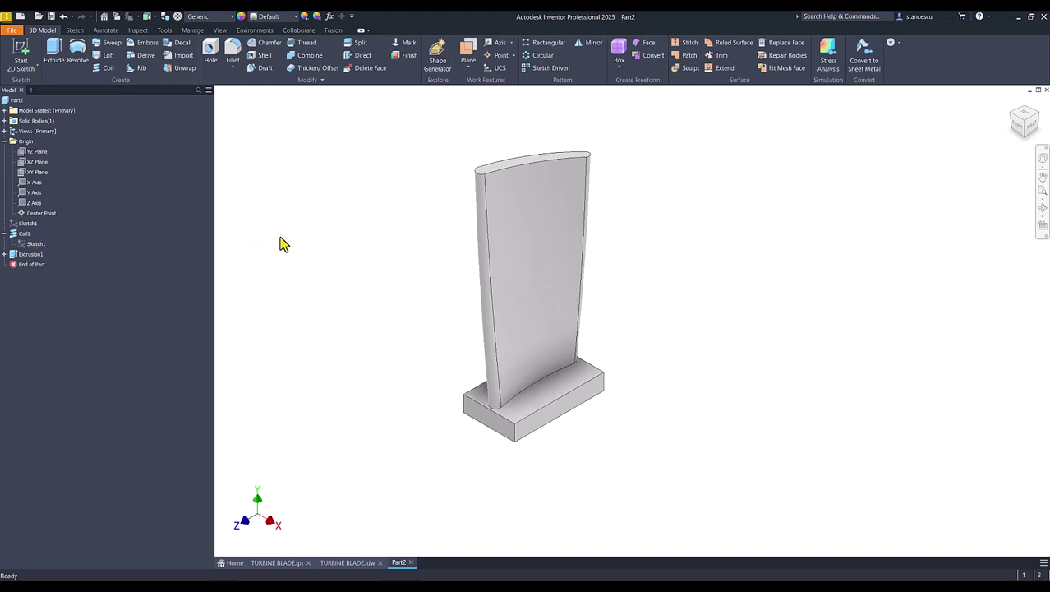
key(Num_Lock)
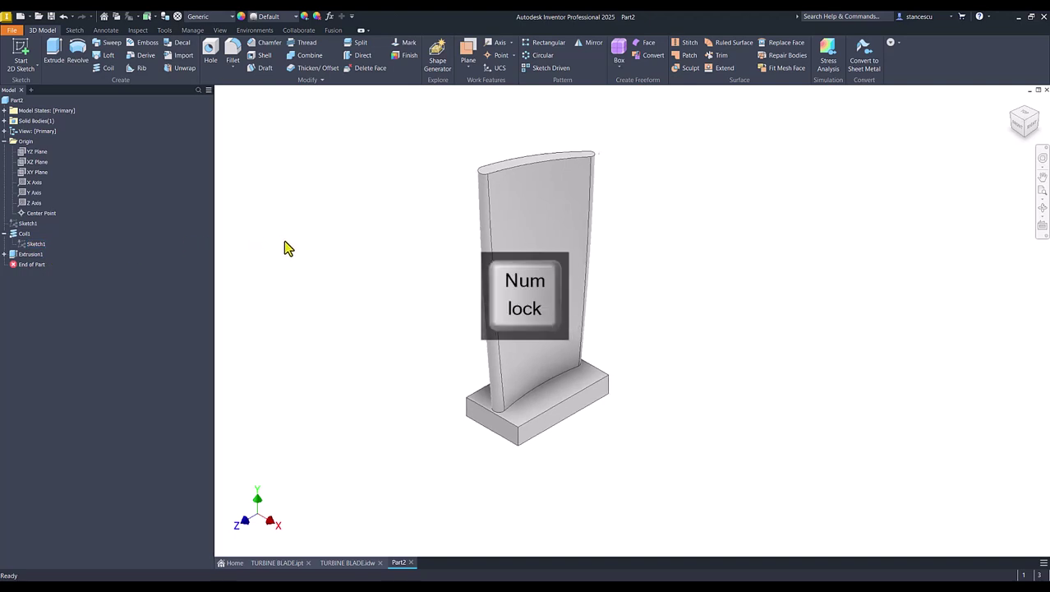
key(F6)
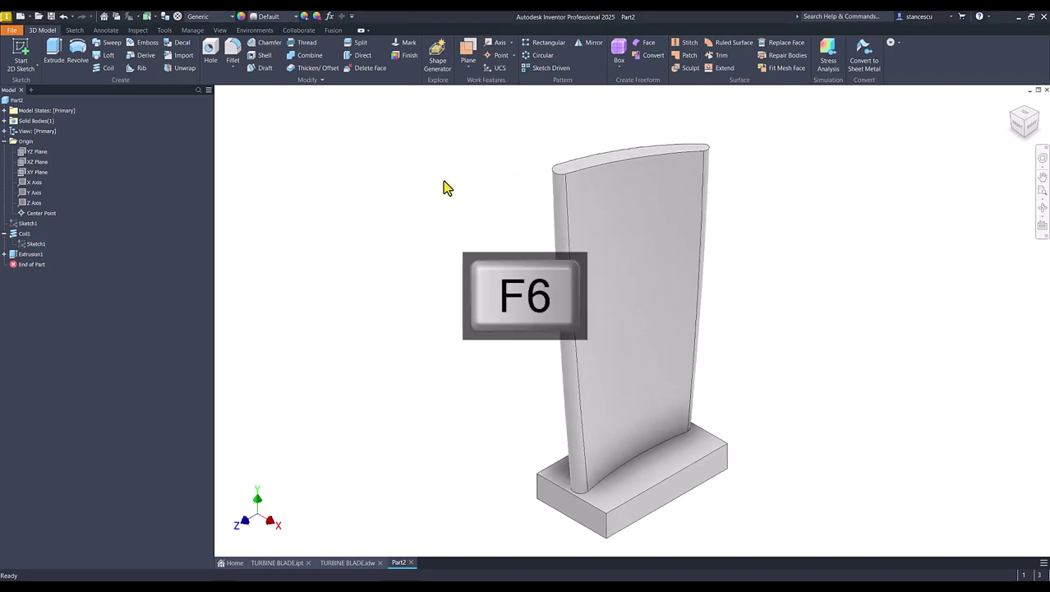
Step: Start a new 2D sketch on the blade's top end face
click(608, 161)
click(657, 154)
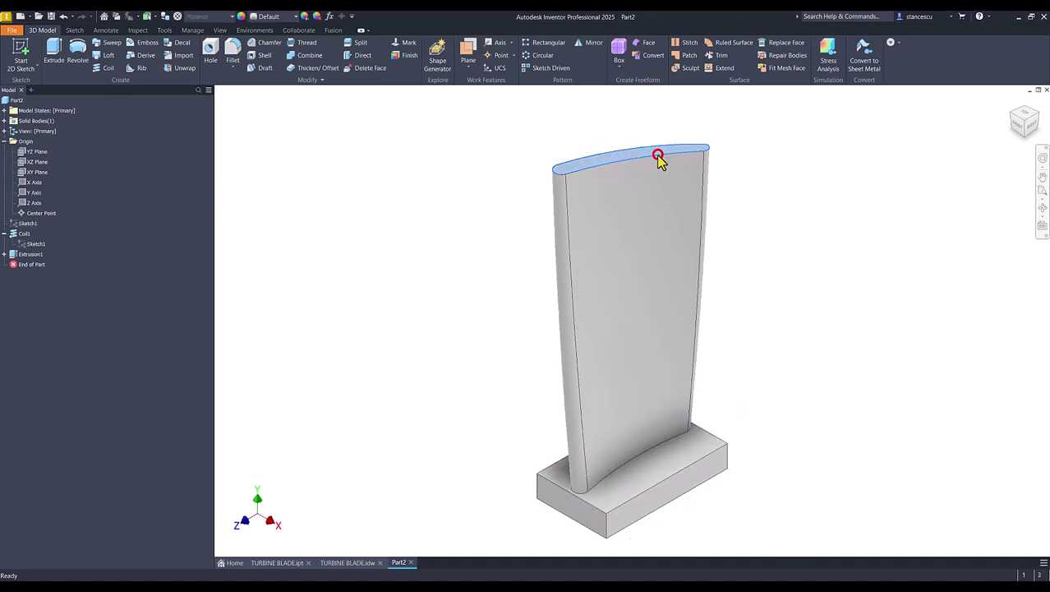
key(Num_Lock)
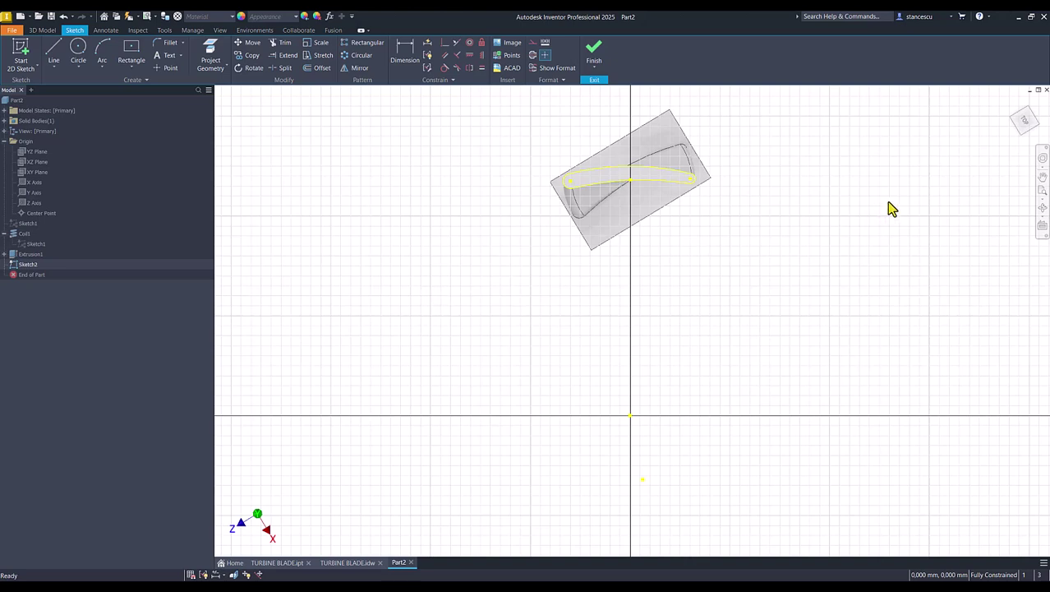
Step: Draw a line connecting the centre points of the two rounded ends of the projected blade profile
click(1023, 122)
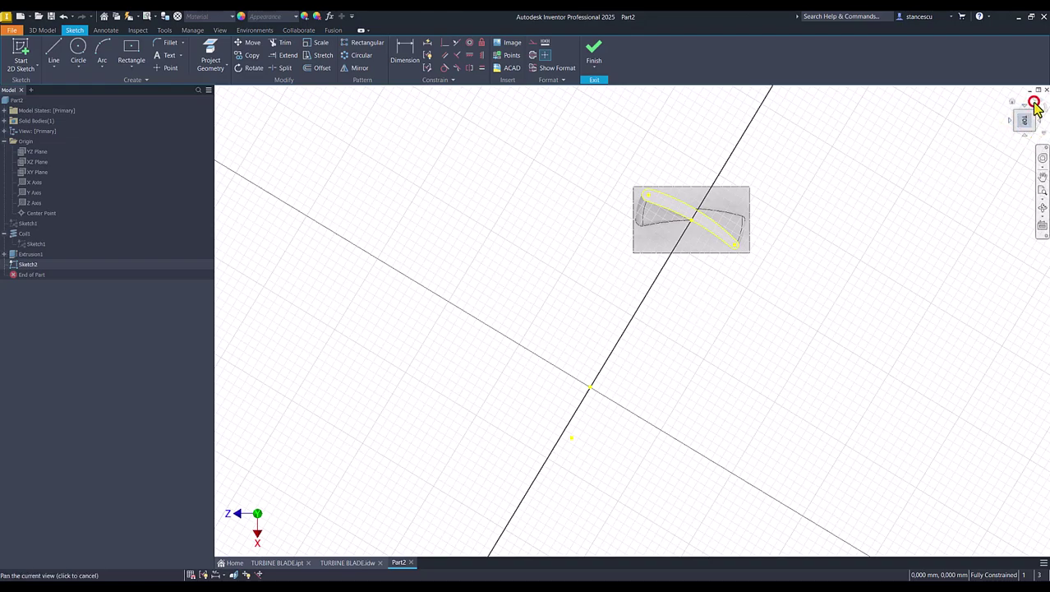
click(1034, 103)
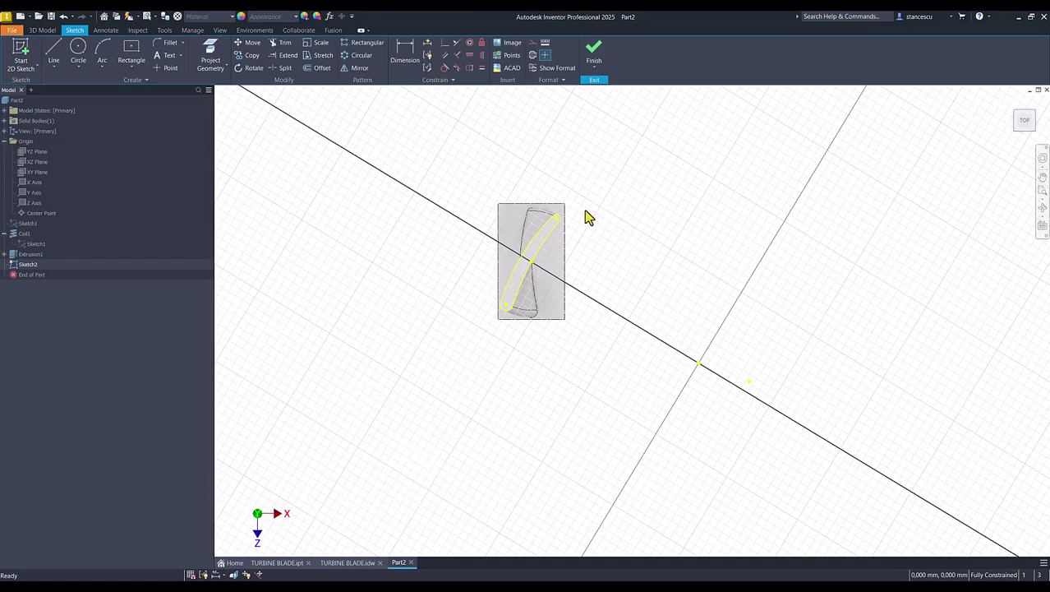
scroll(587, 216, up, 3)
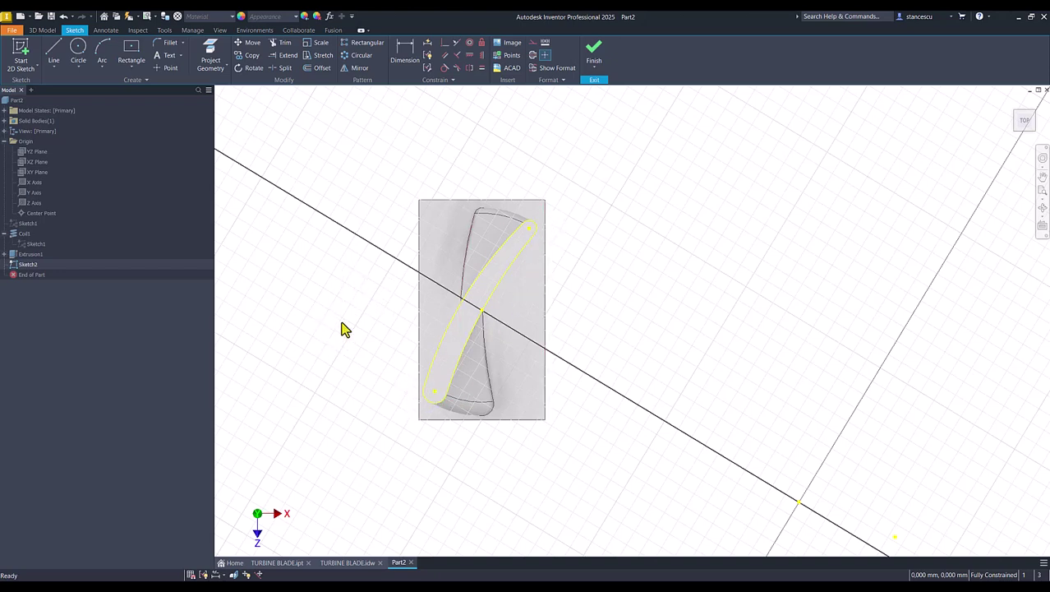
click(55, 56)
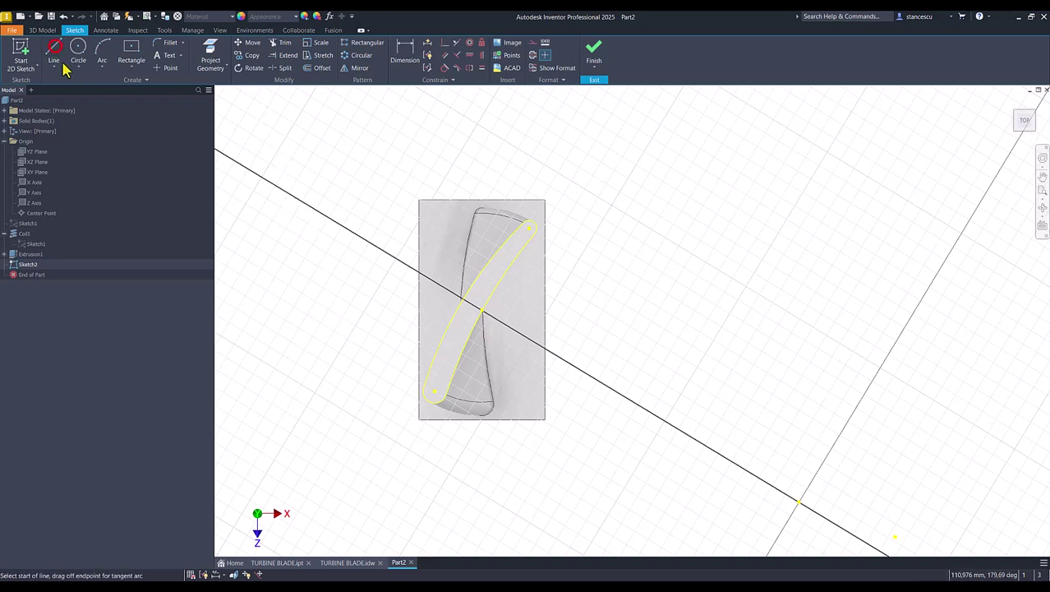
click(530, 227)
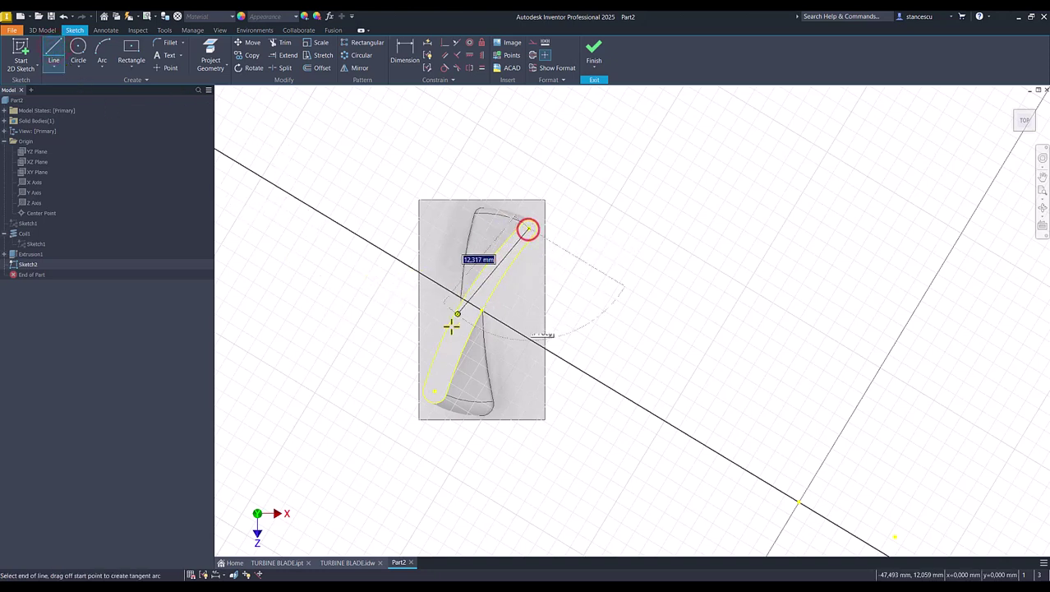
click(433, 392)
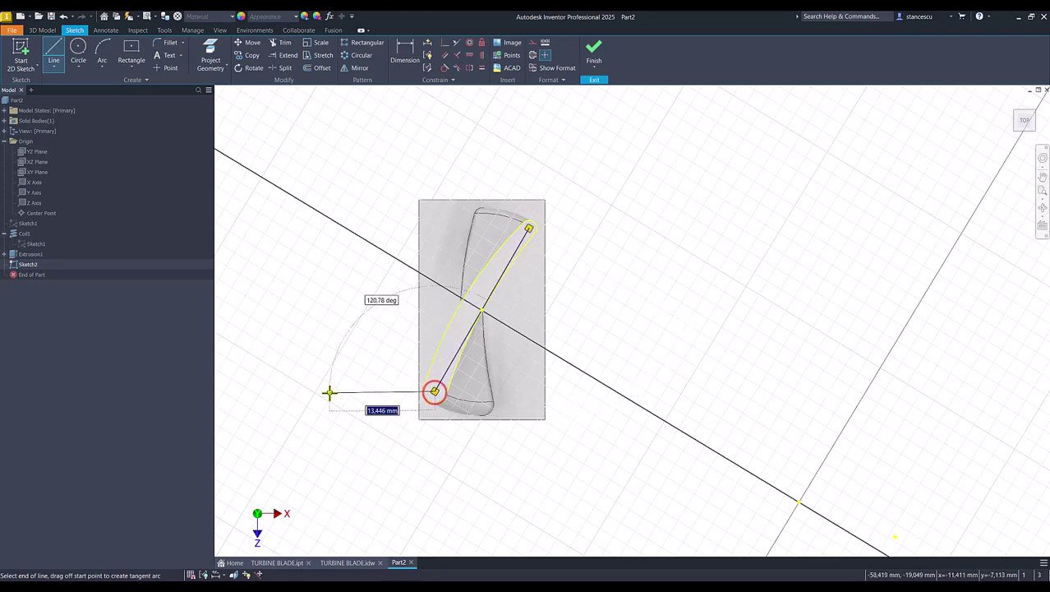
key(Escape)
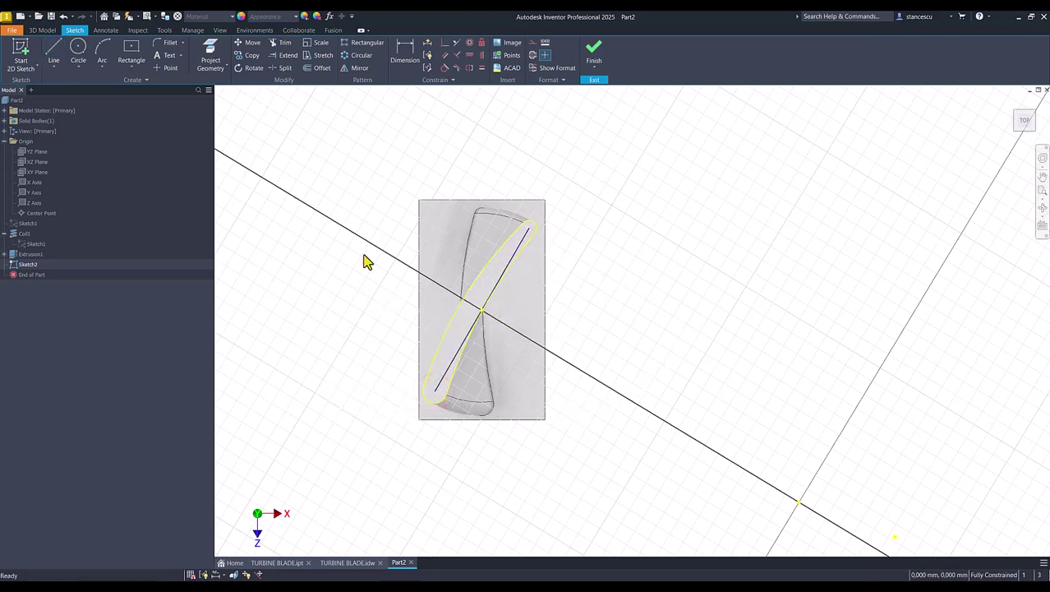
Step: Draw a three-point center rectangle centred on the line's midpoint and aligned with it, about 44 mm long and 16 mm wide
click(134, 72)
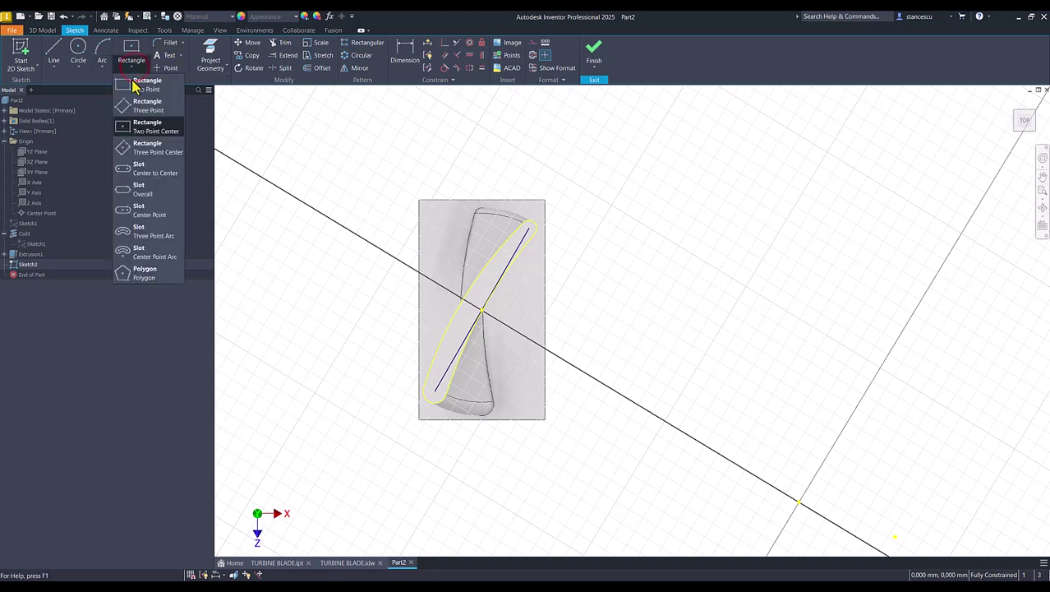
click(154, 155)
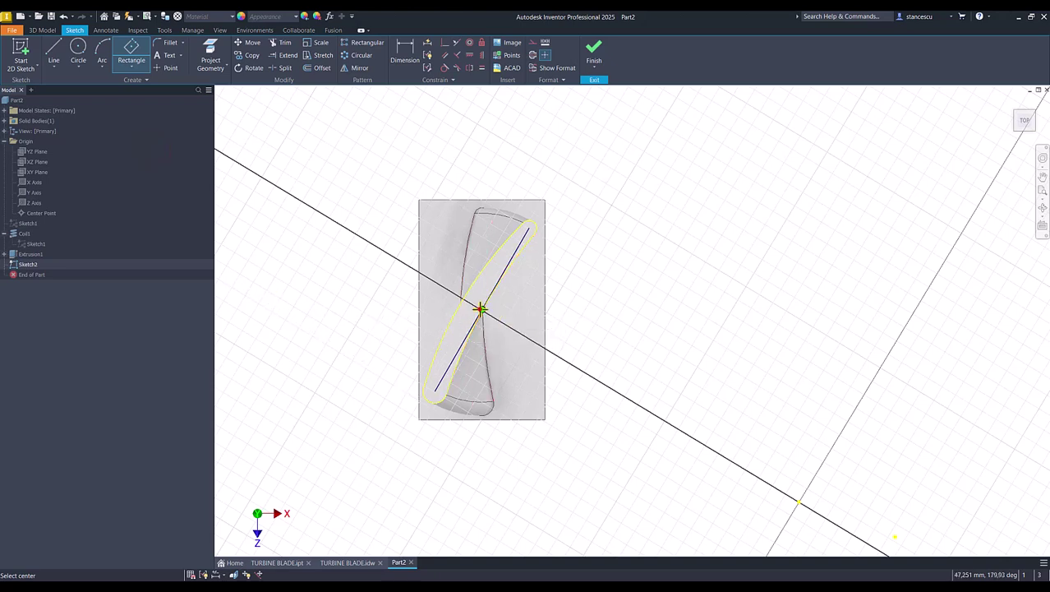
click(481, 309)
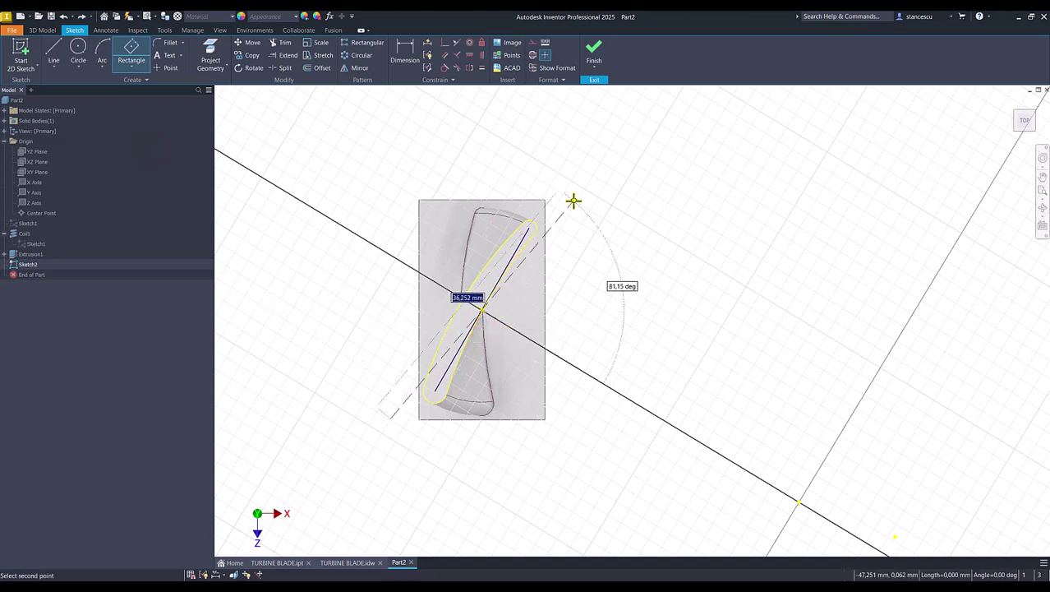
click(566, 160)
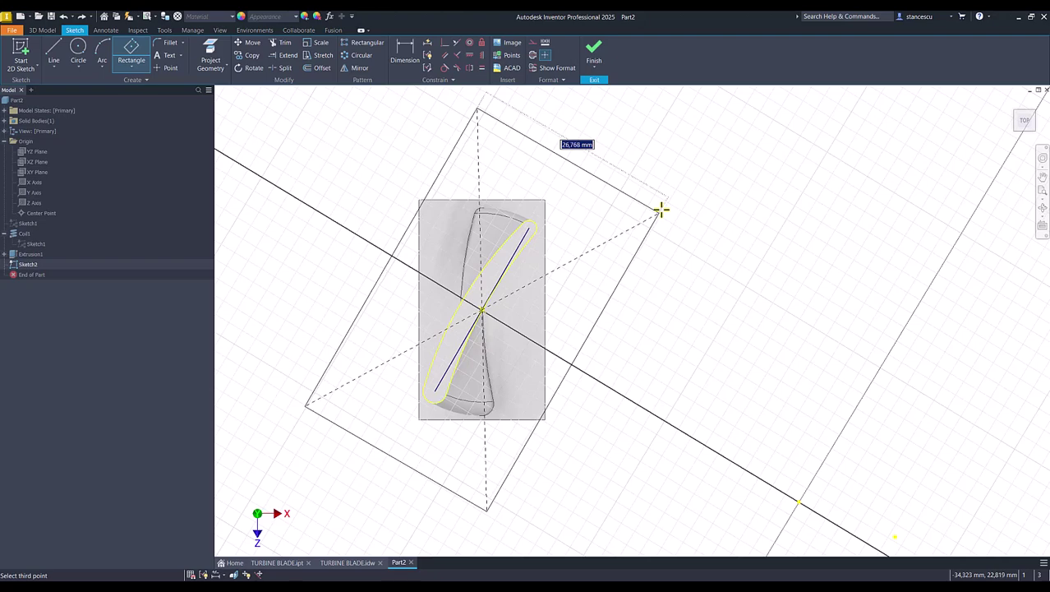
text(16)
key(Return)
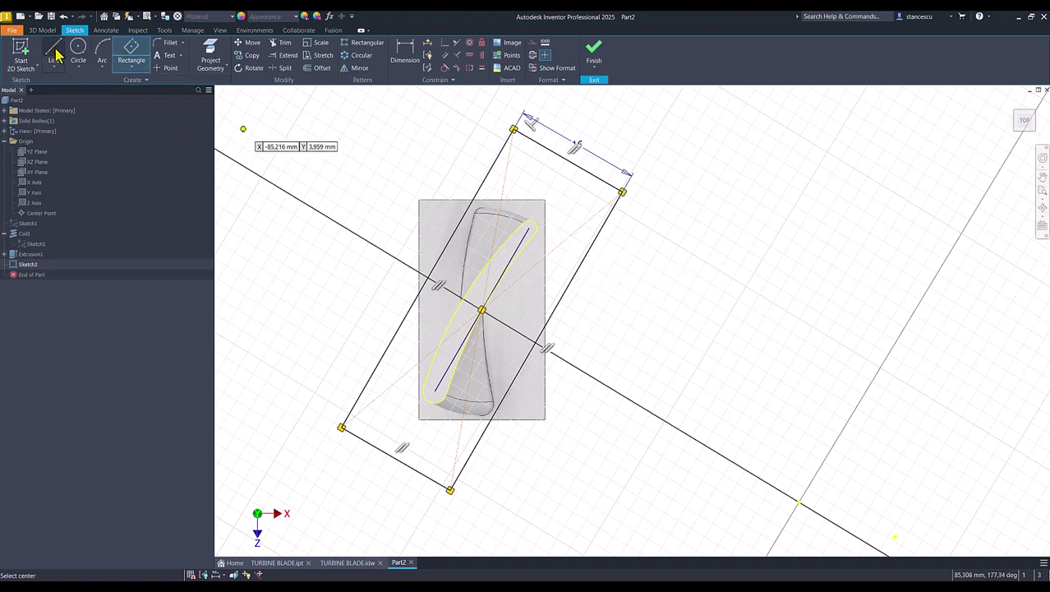
Step: Dimension the rectangle's long side to 28 mm
click(403, 51)
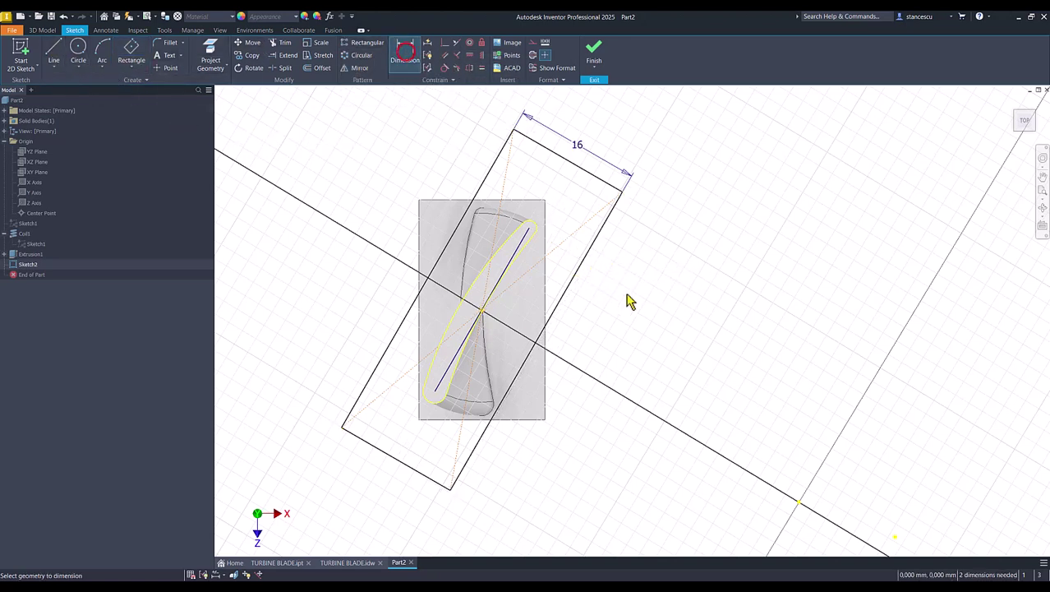
click(581, 268)
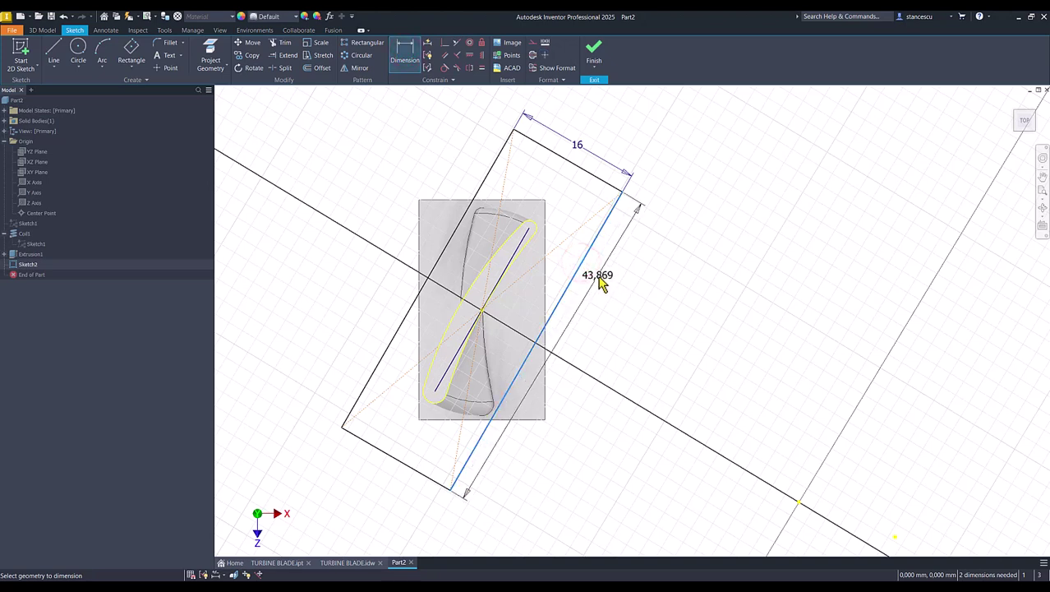
click(599, 281)
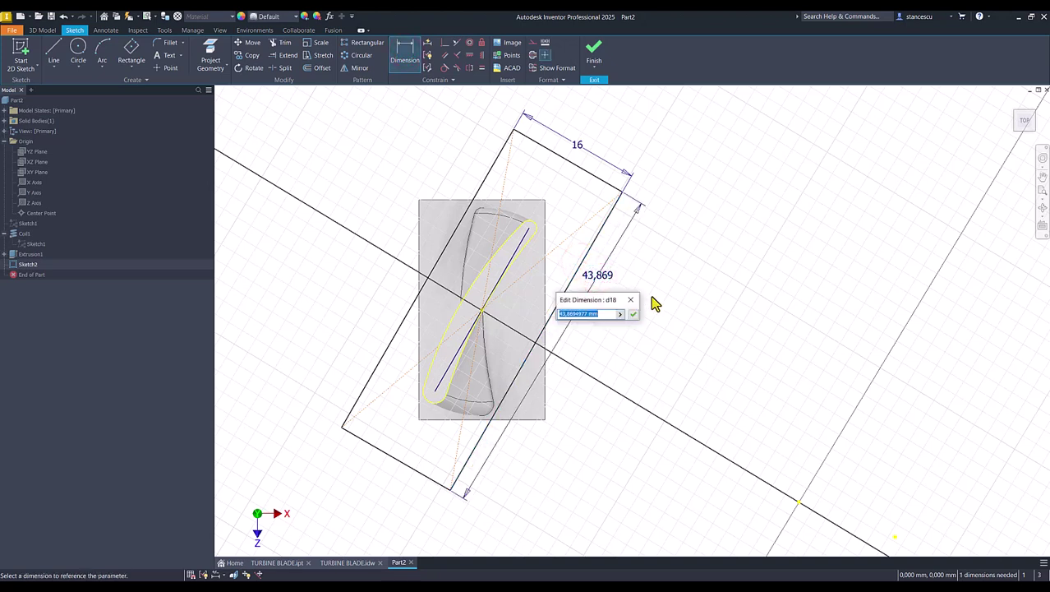
text(28)
key(Return)
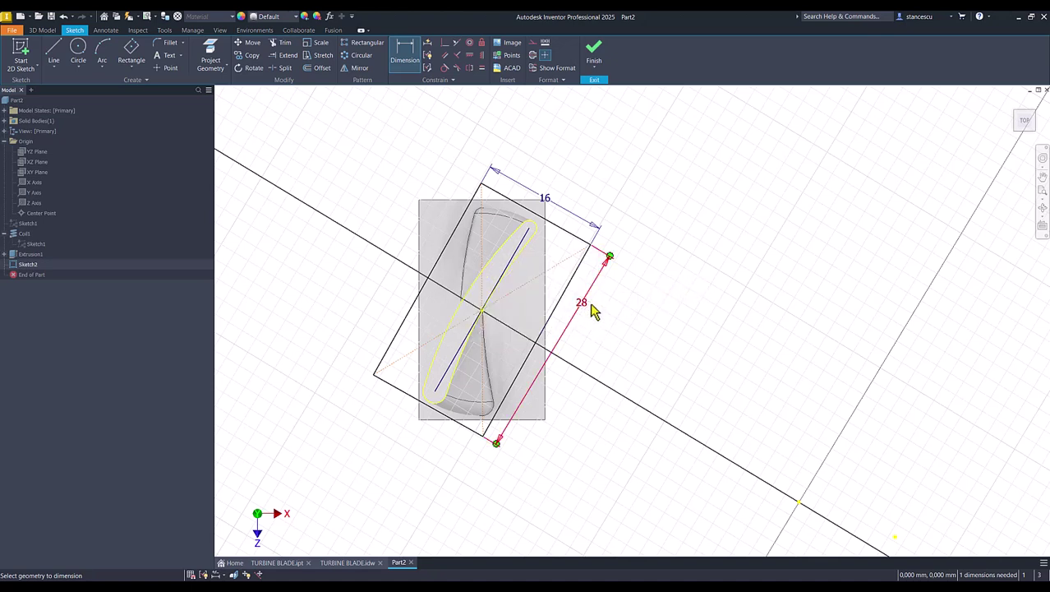
Step: Look up the base rectangle's model parameters, and link the new rectangle's long side to d1 and its short side to d0
click(191, 32)
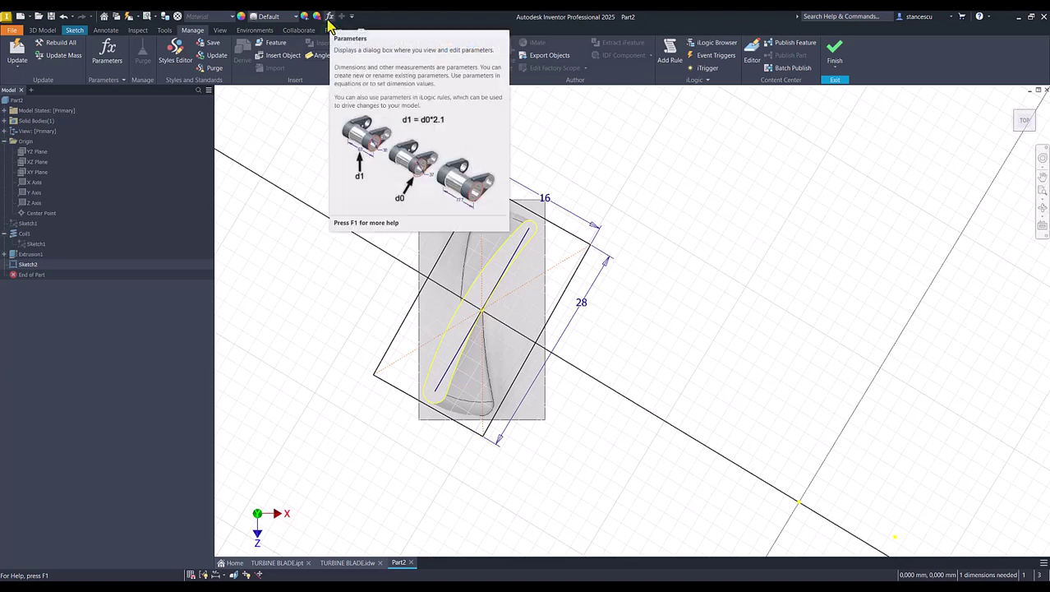
click(110, 54)
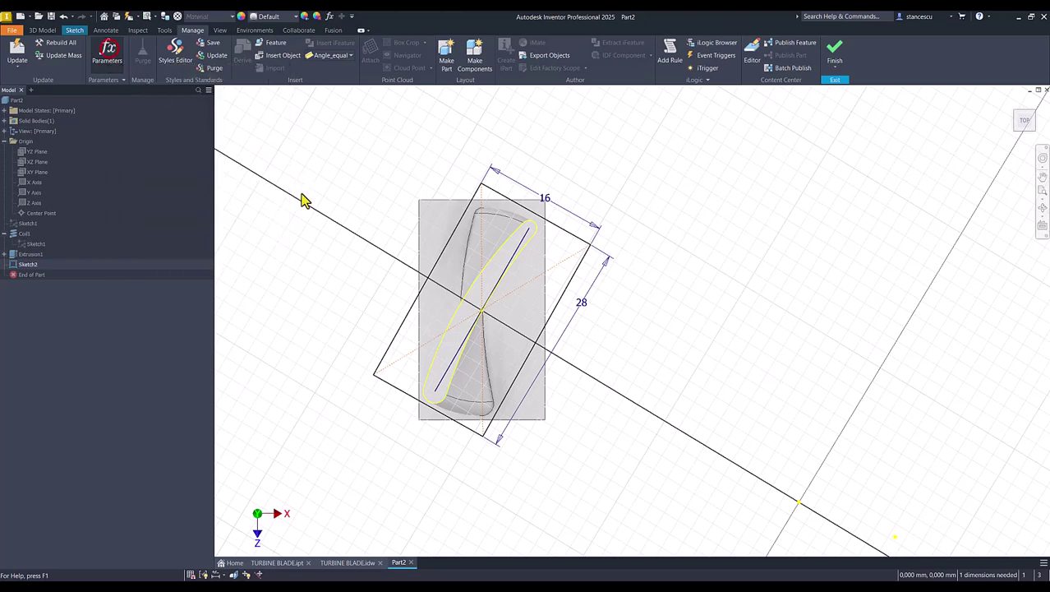
click(115, 55)
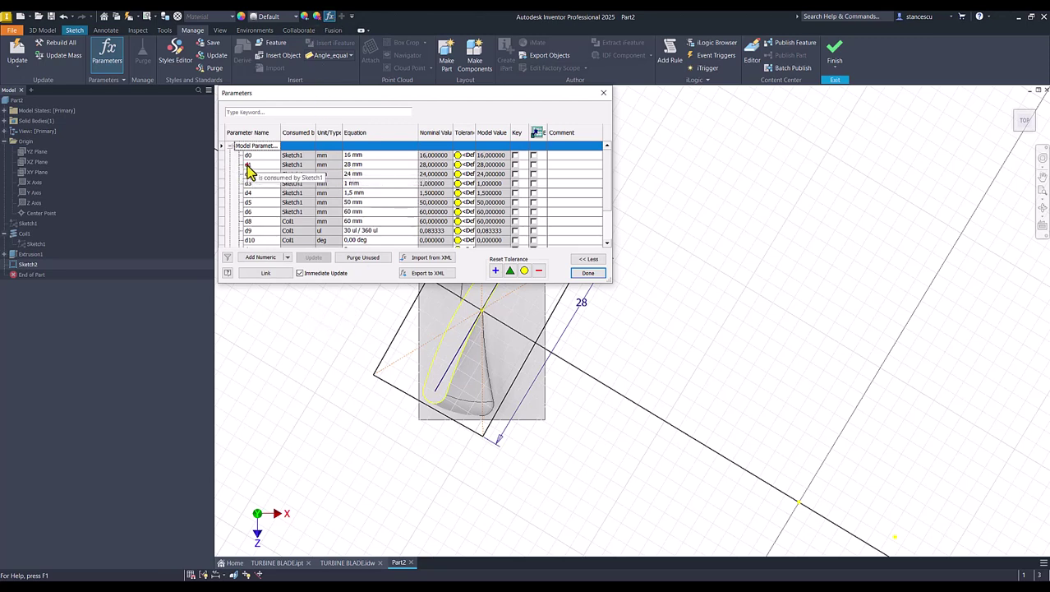
click(246, 165)
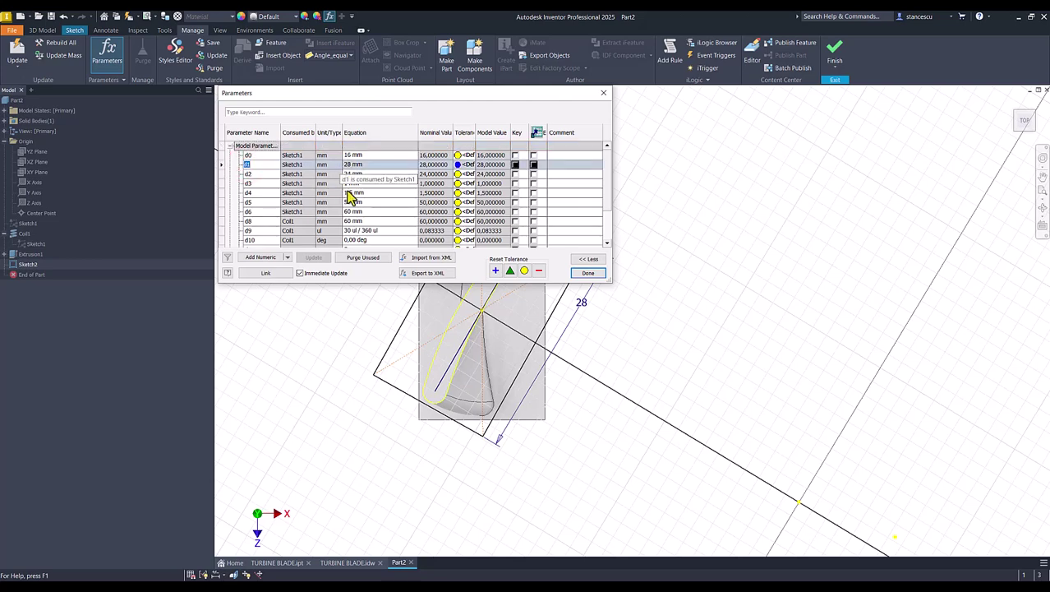
click(589, 273)
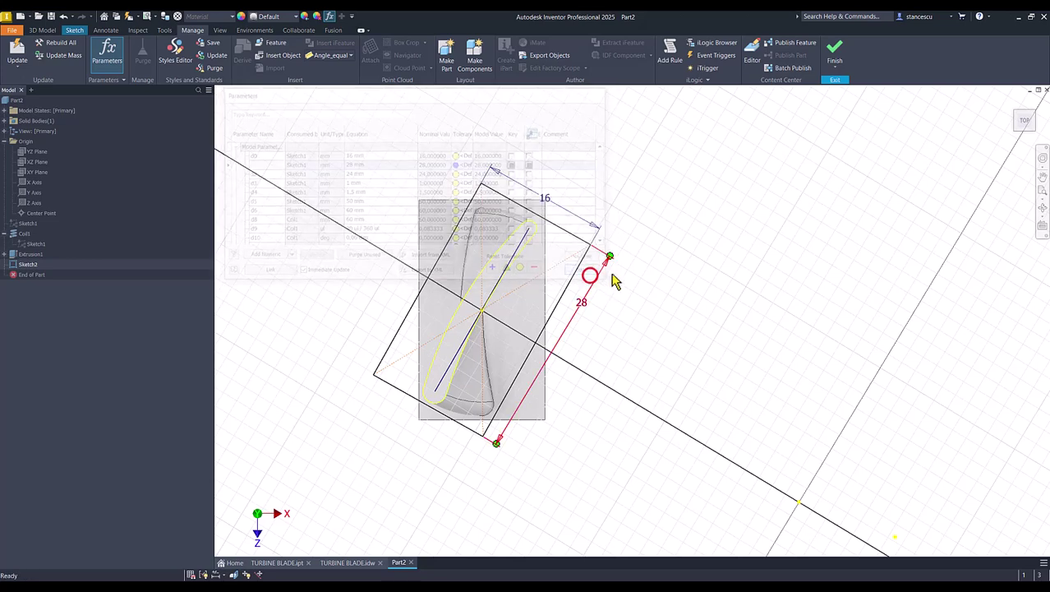
double_click(584, 305)
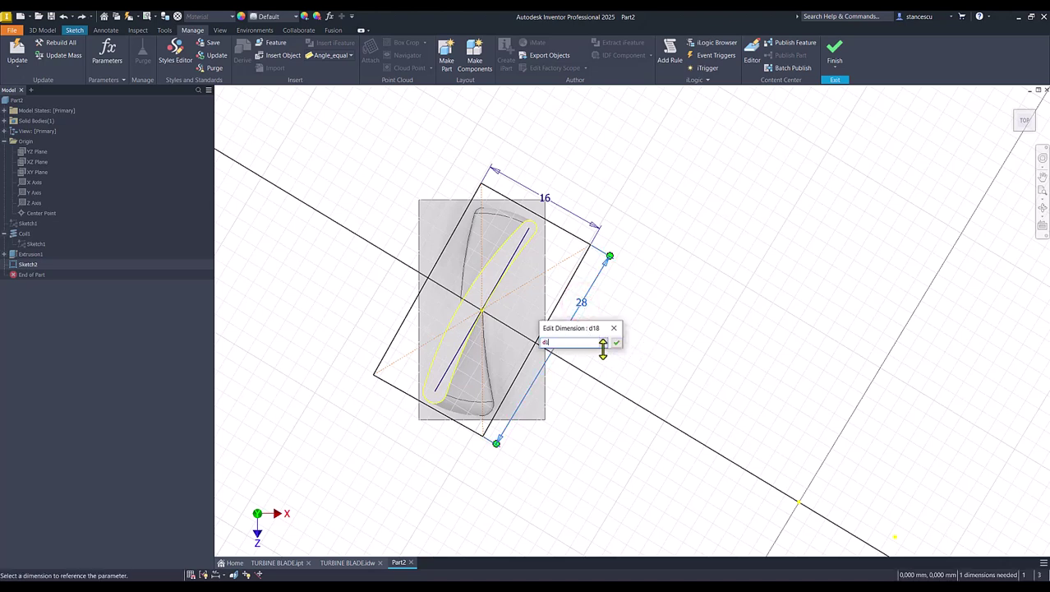
click(618, 342)
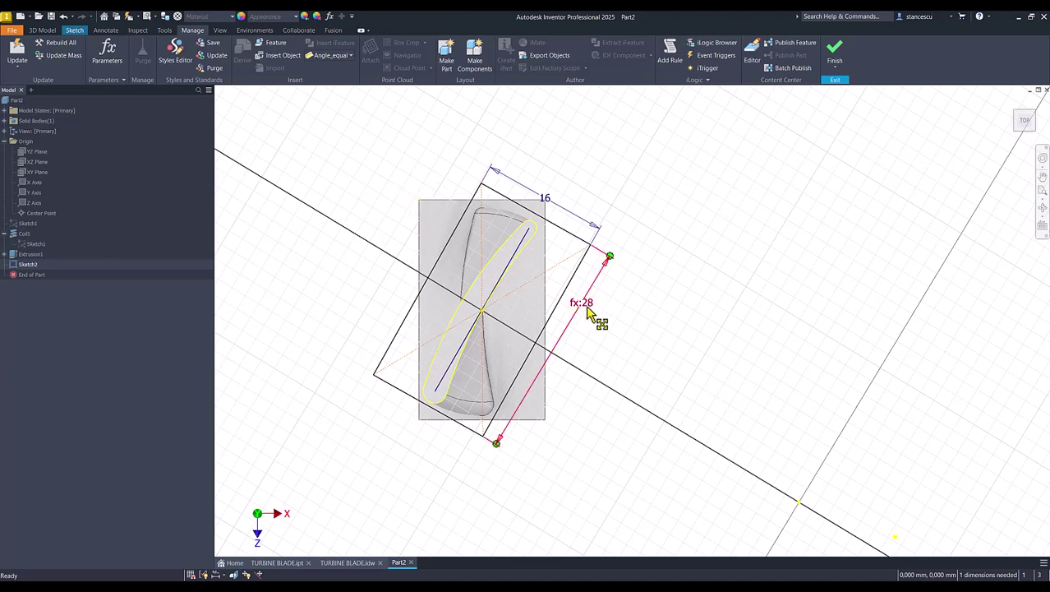
double_click(547, 199)
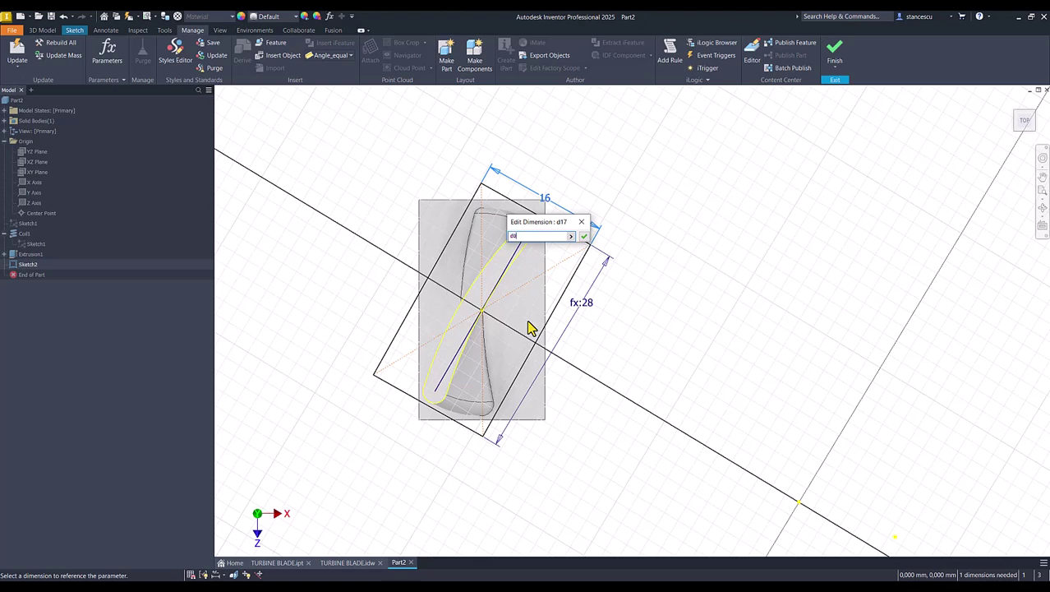
click(584, 236)
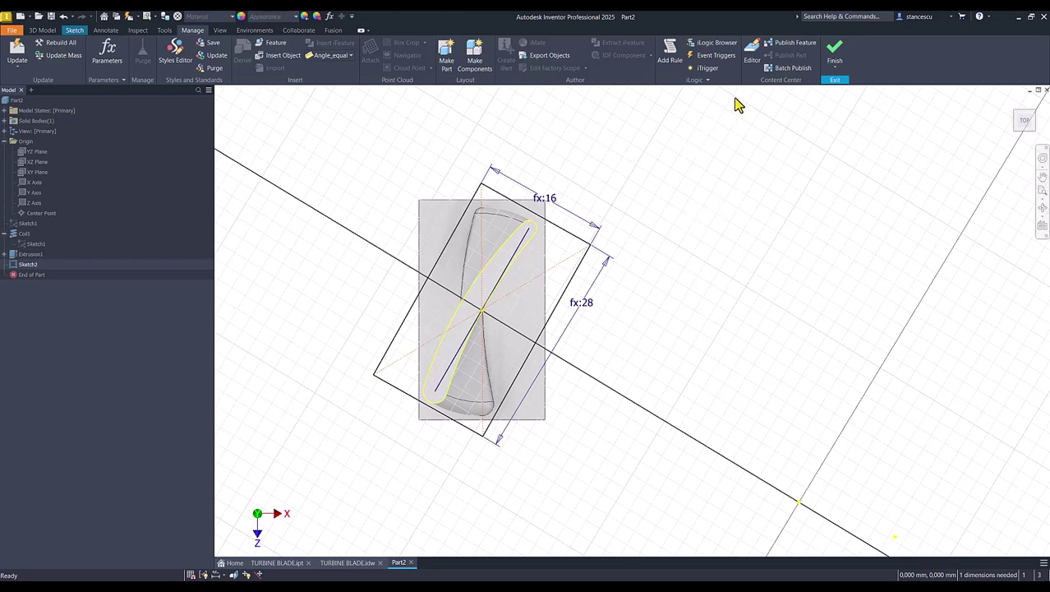
Step: Finish the sketch and extrude the full top rectangle, including the blade region, 5 mm upward, joined to the blade
click(836, 51)
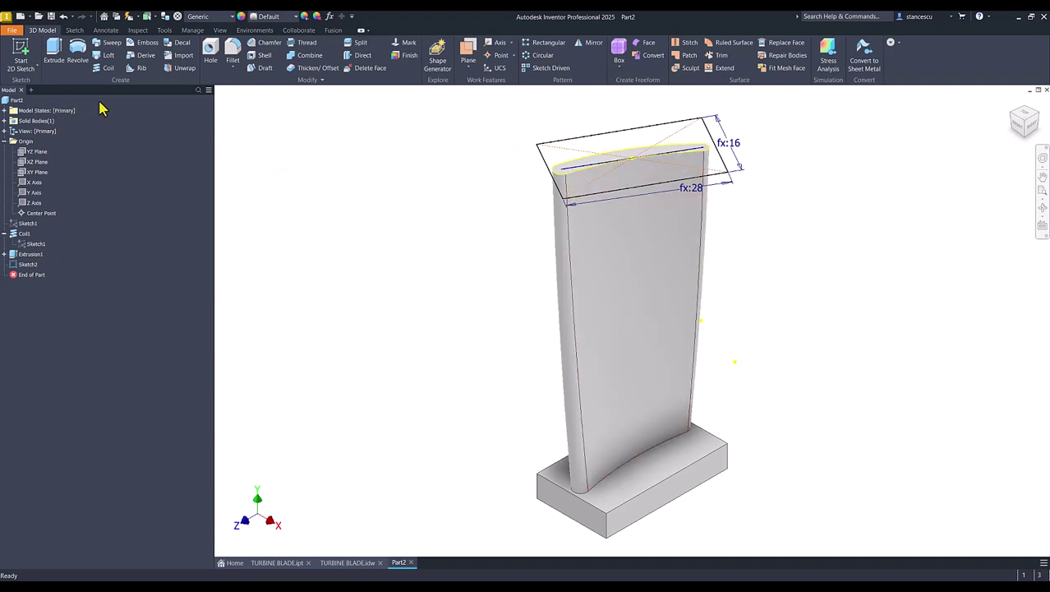
click(54, 52)
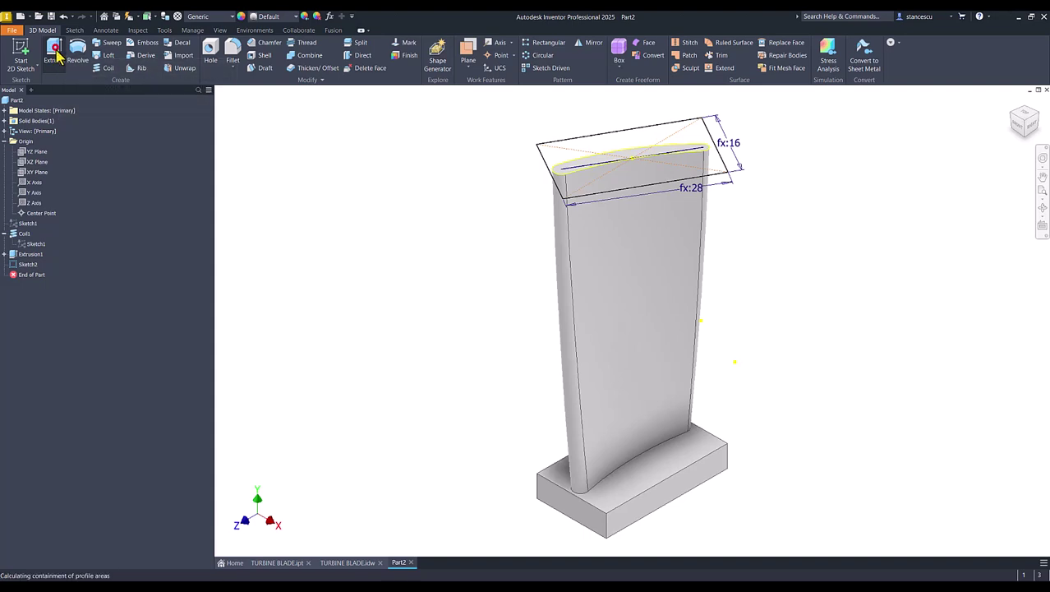
click(551, 156)
click(548, 162)
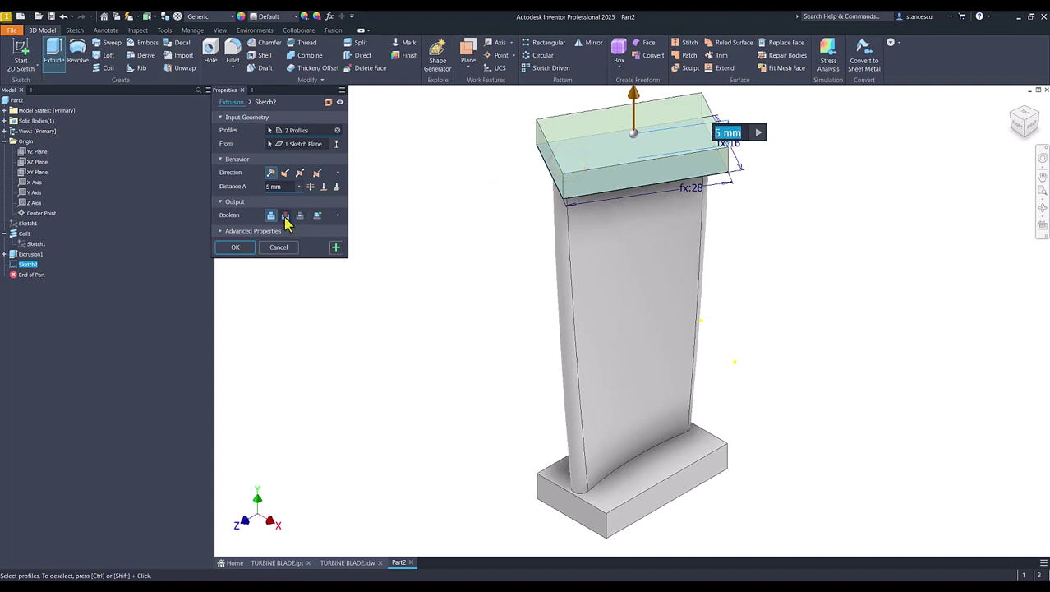
click(245, 246)
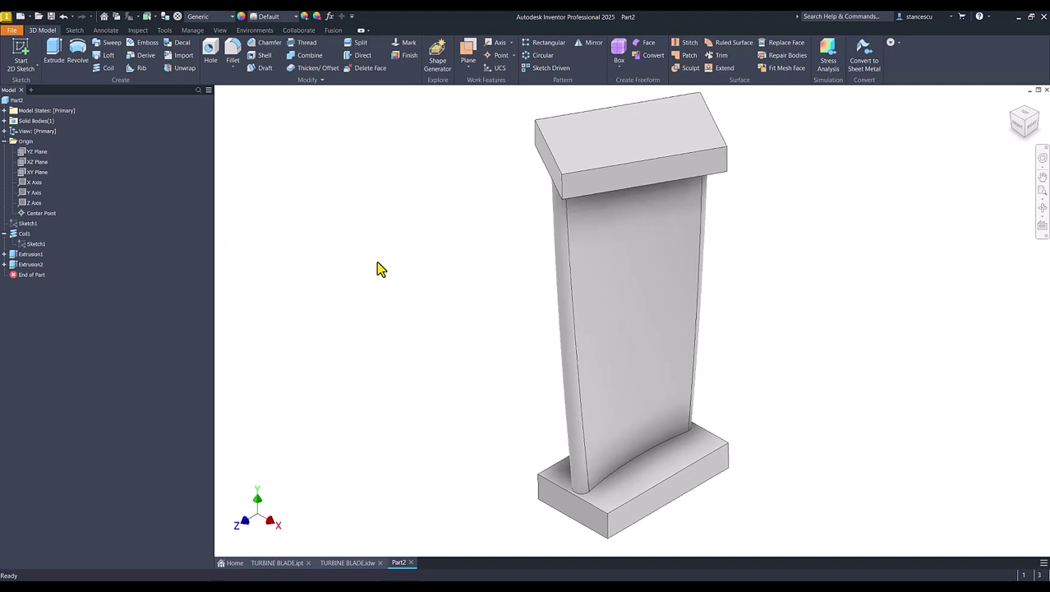
Step: Check the fillet radius in the TURBINE BLADE drawing, and fillet the blade's edge loops at the lower and upper blocks with 1 mm
key(F6)
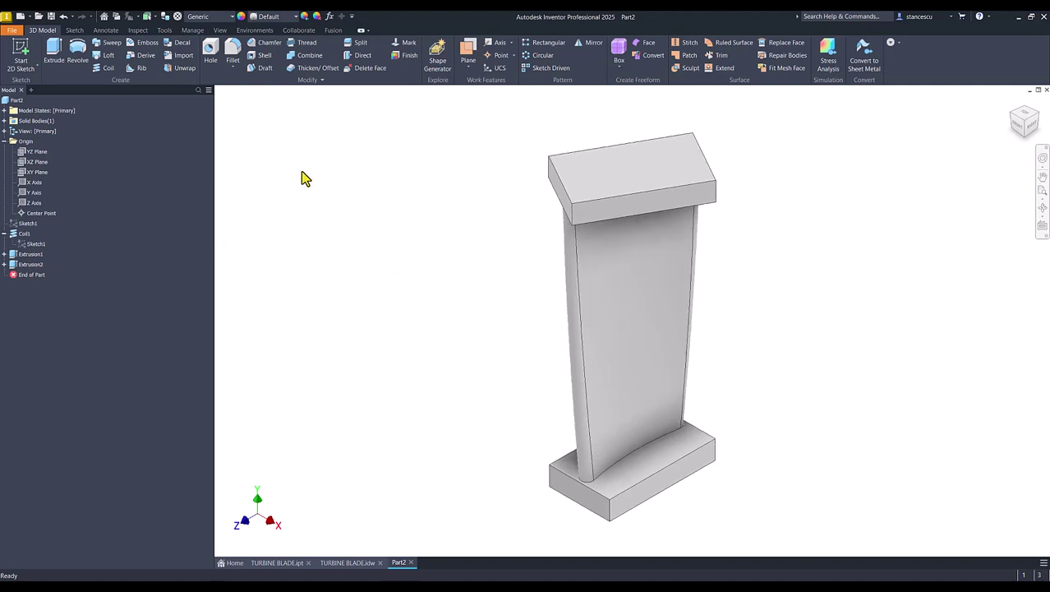
click(347, 562)
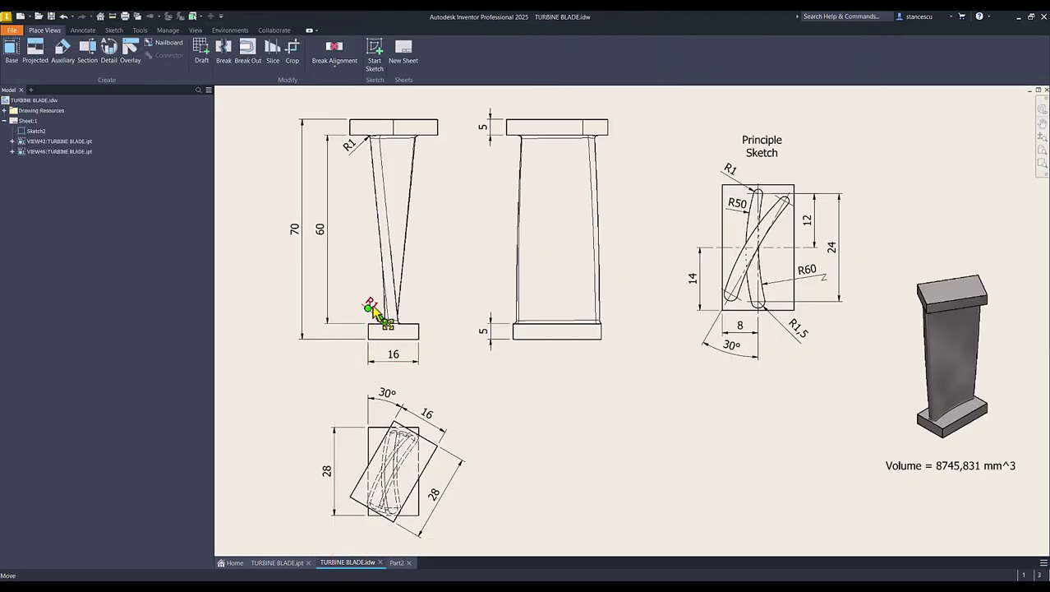
click(397, 563)
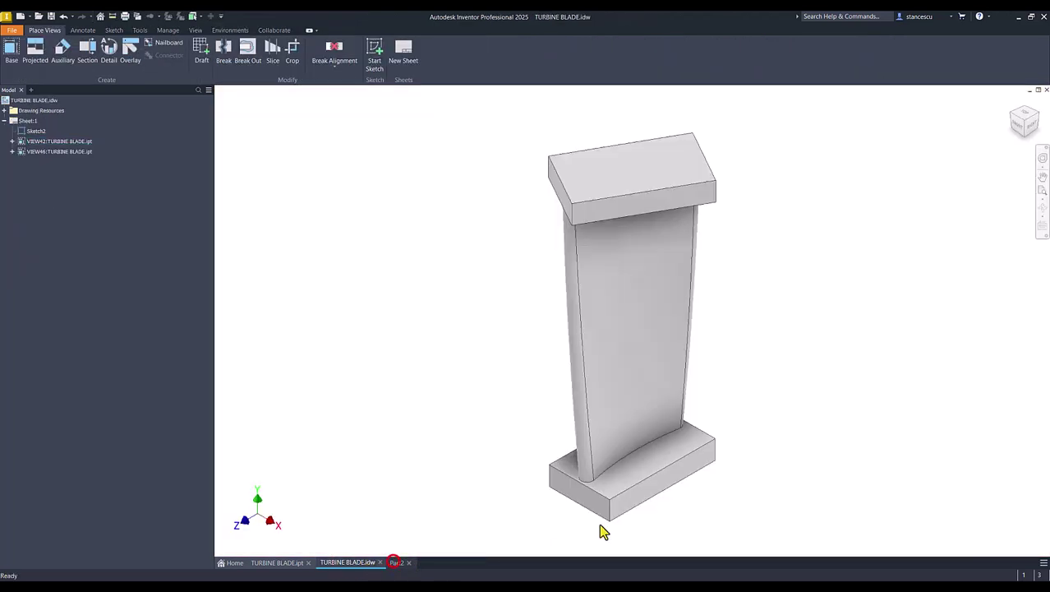
click(620, 467)
text(f)
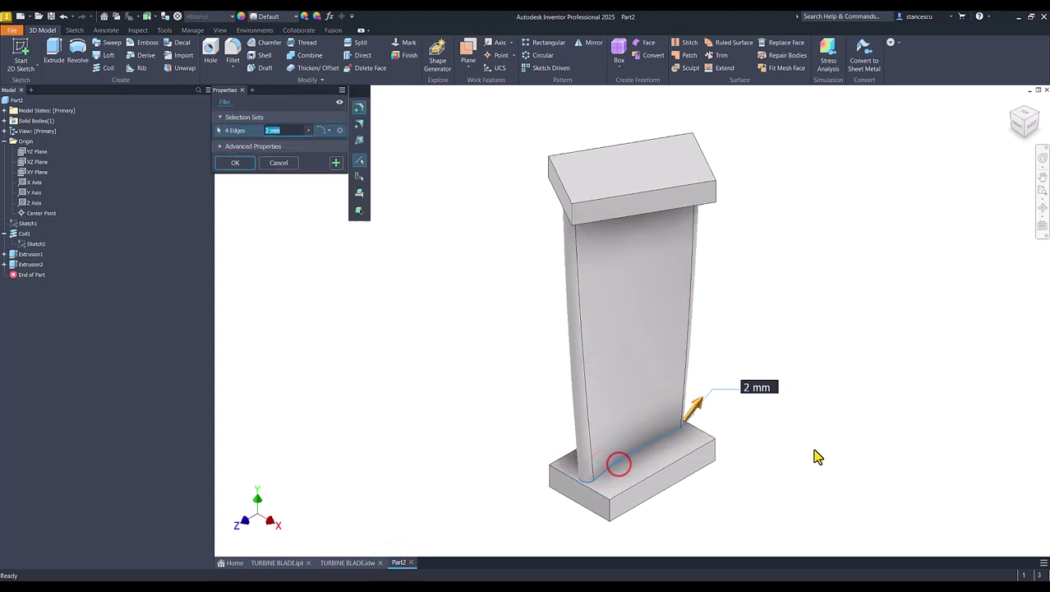
text(1)
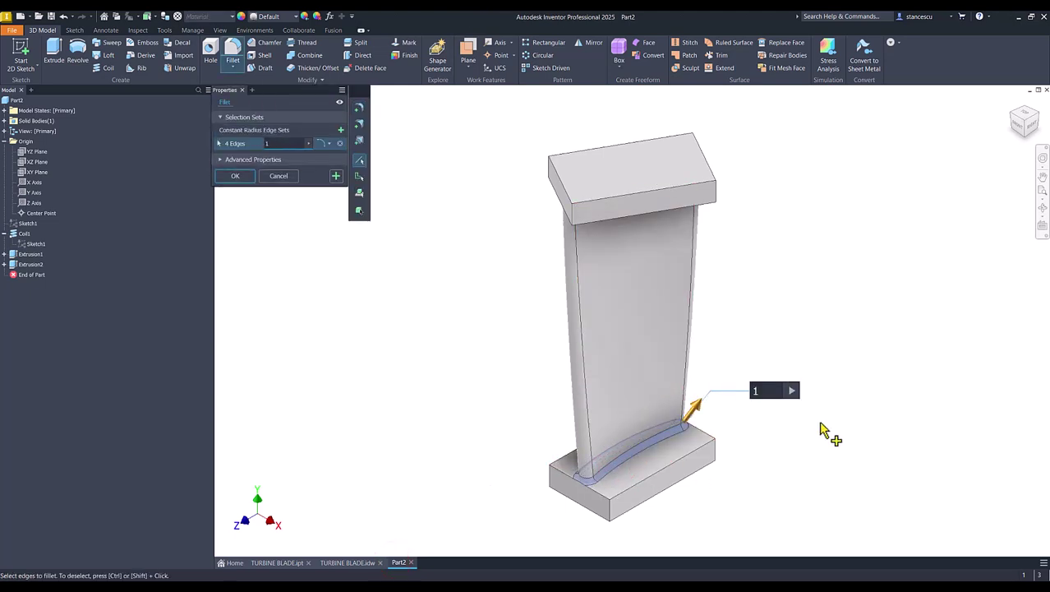
shift+middle_drag(774, 321, 651, 277)
scroll(649, 271, down, 4)
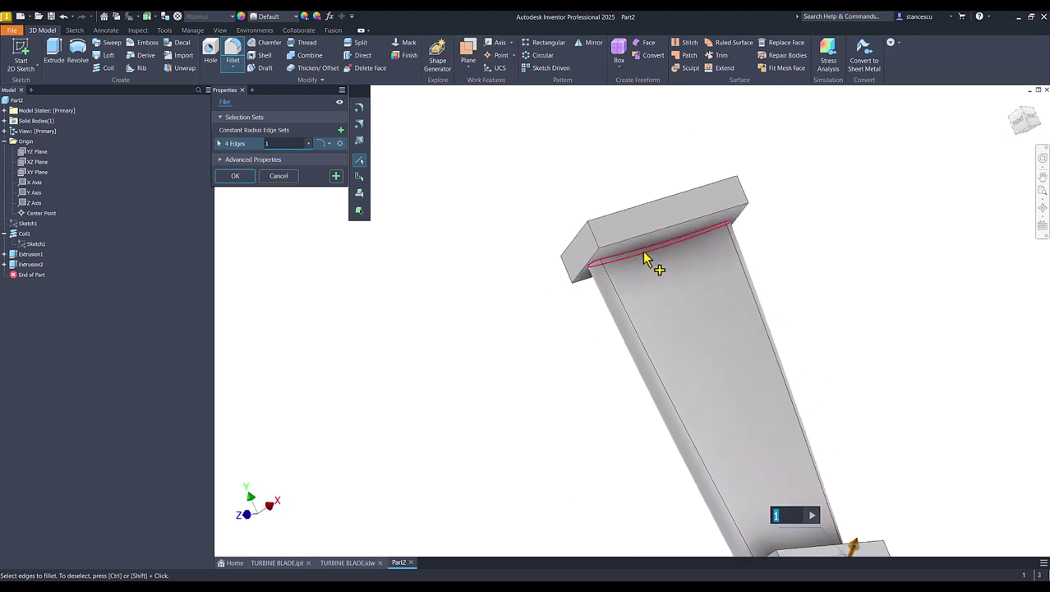
click(648, 258)
click(235, 176)
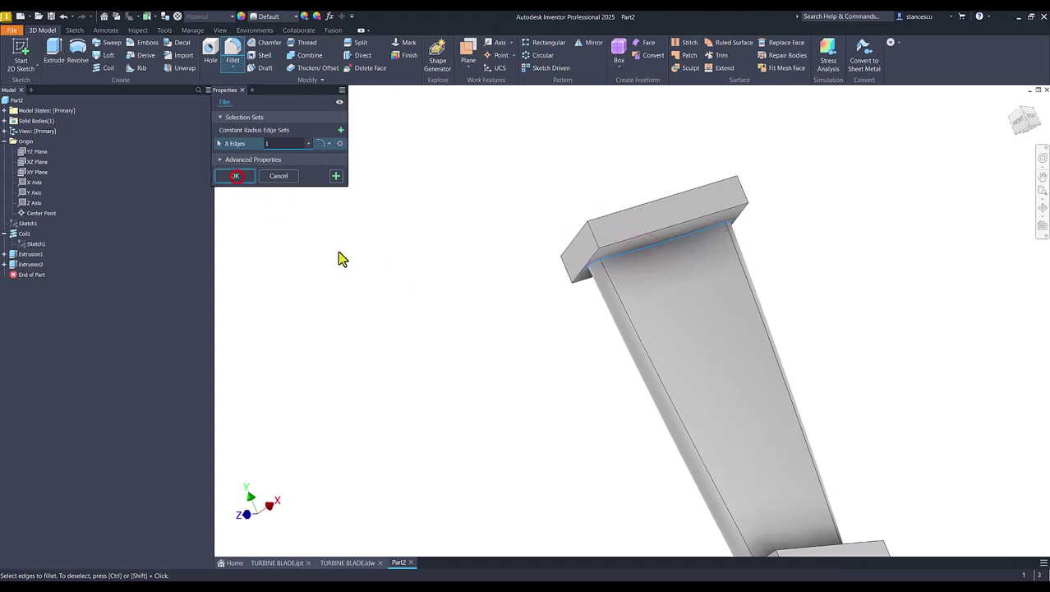
key(F6)
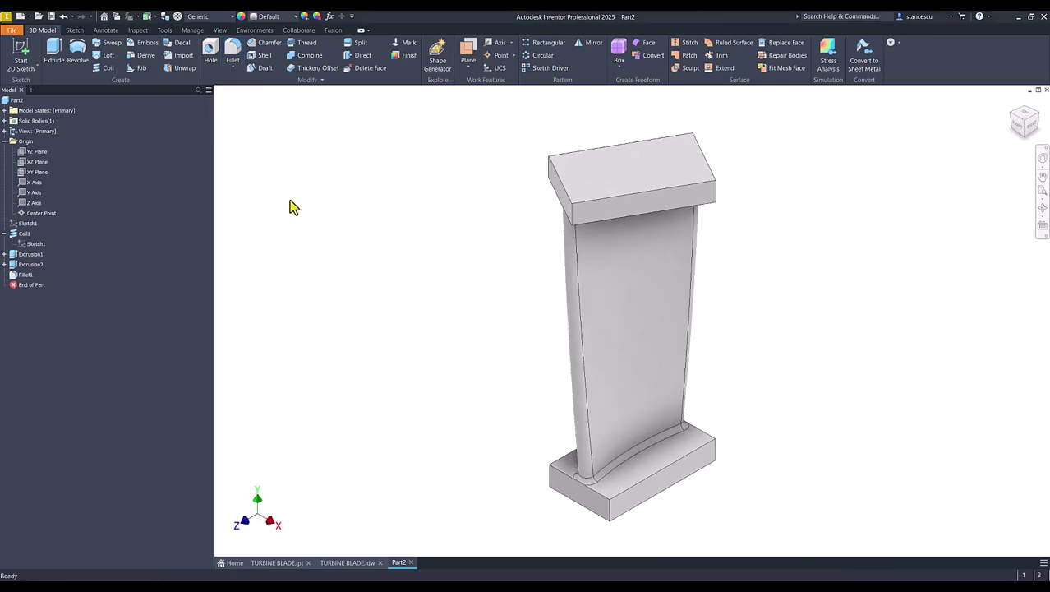
Step: Collapse the expanded browser nodes, then update the part's physical properties in iProperties and copy its volume value
click(4, 233)
click(6, 143)
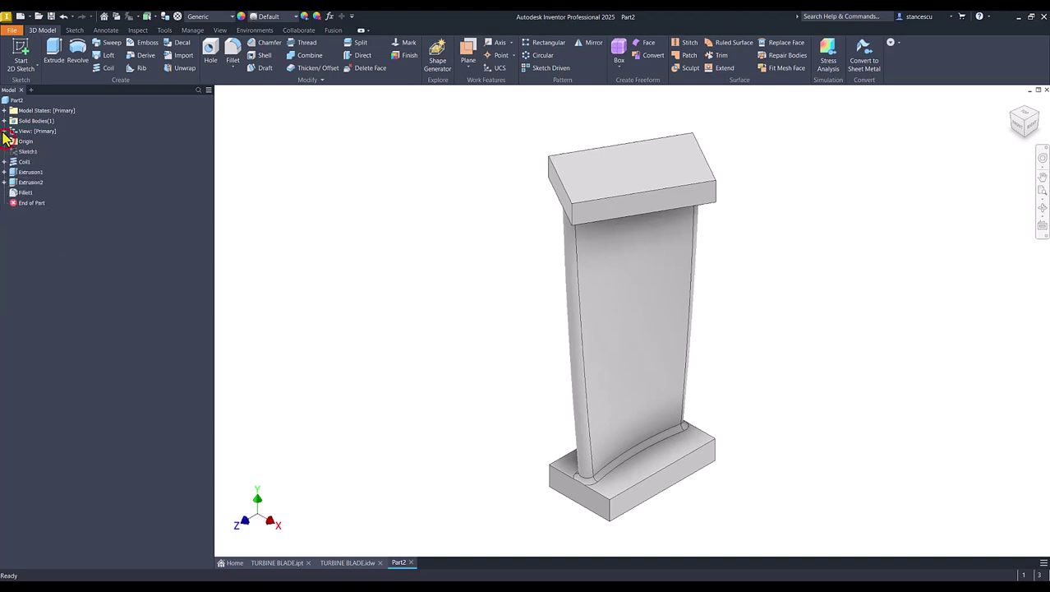
right_click(7, 100)
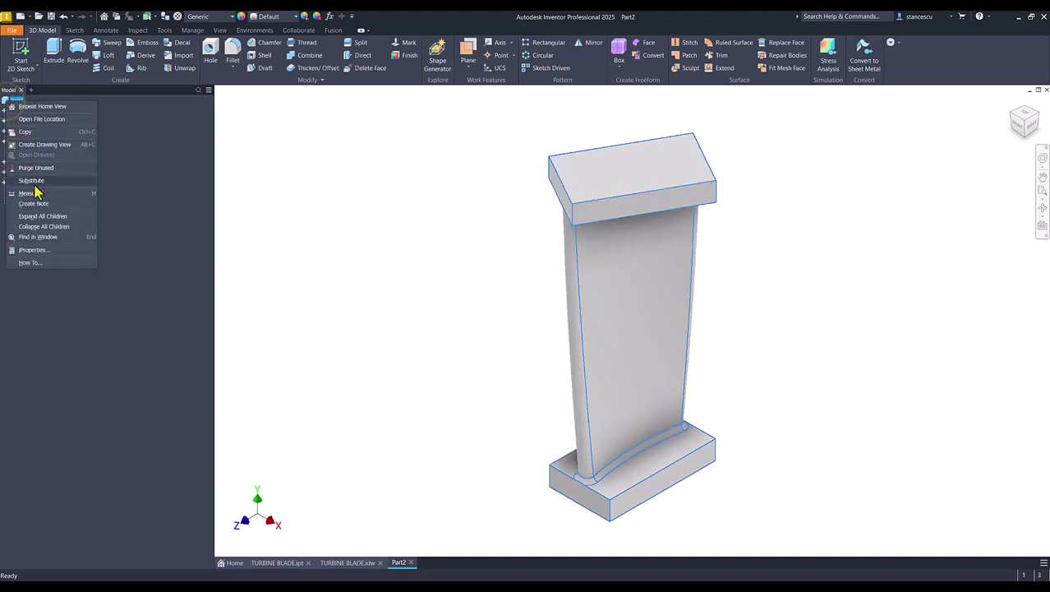
click(38, 252)
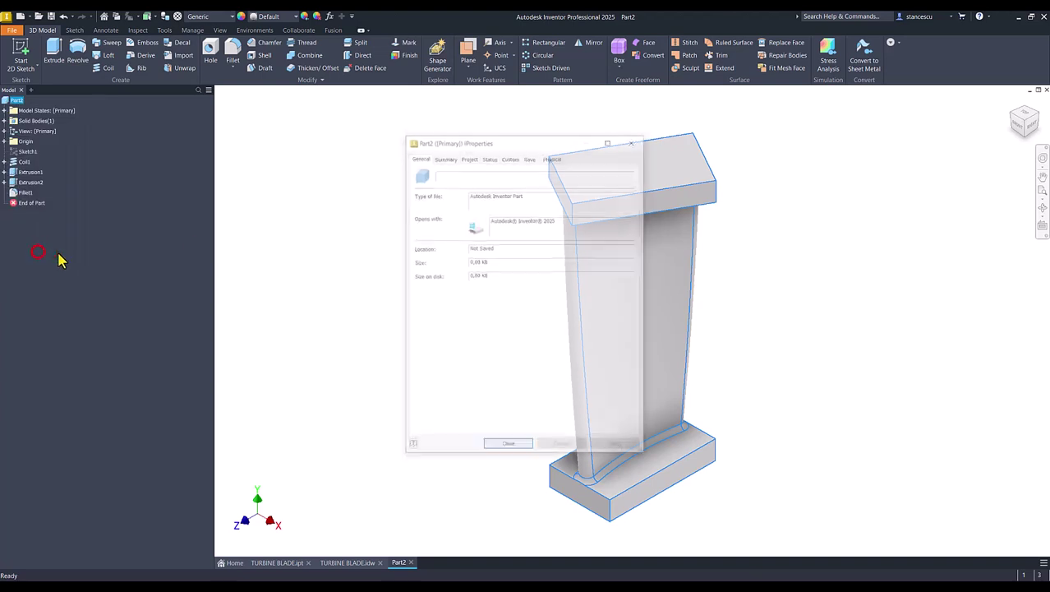
click(553, 157)
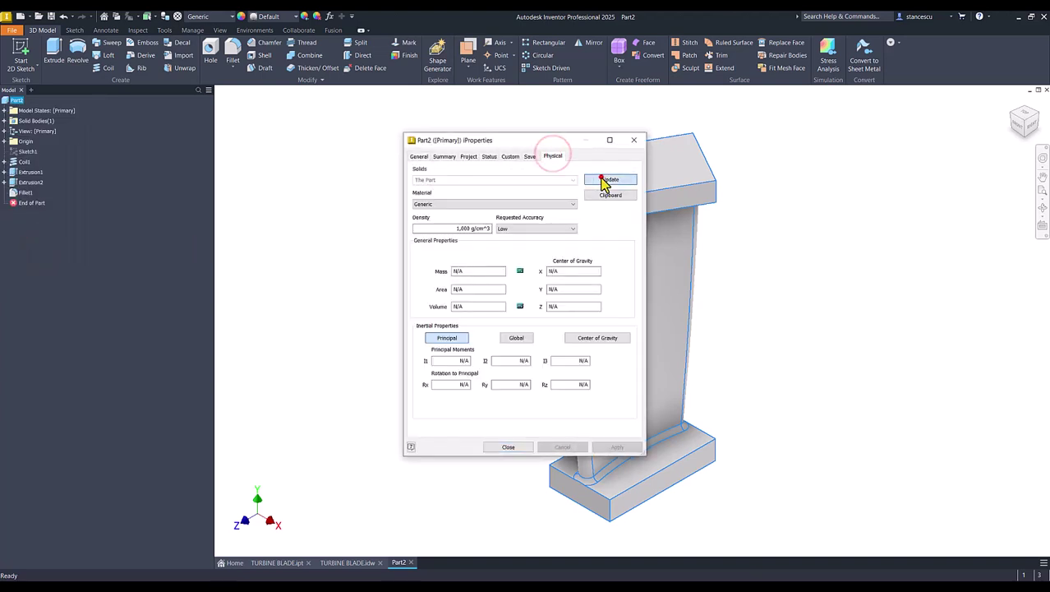
click(608, 179)
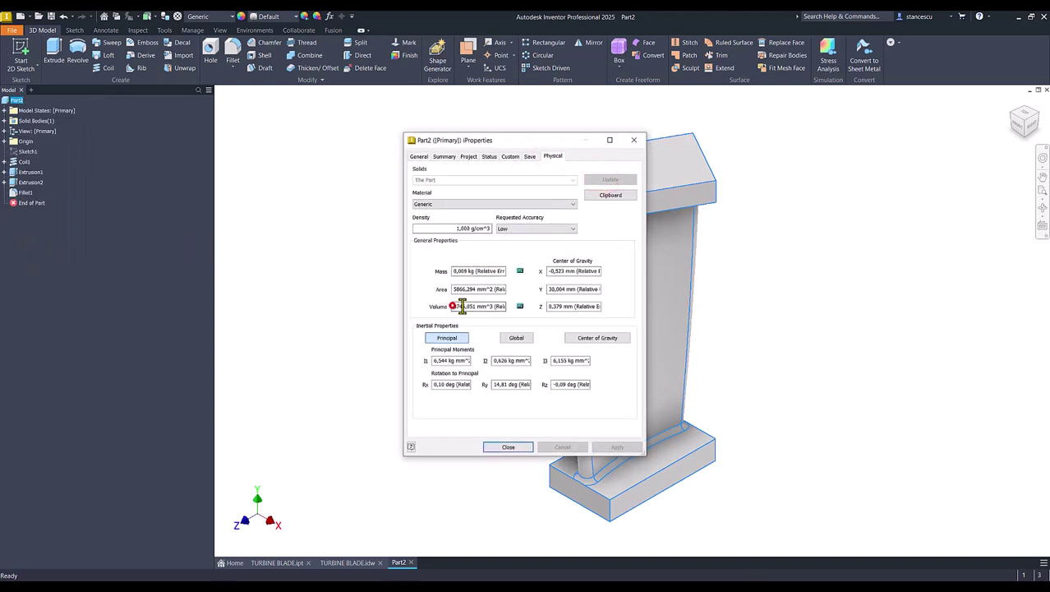
drag(462, 306, 492, 306)
key(ctrl+c)
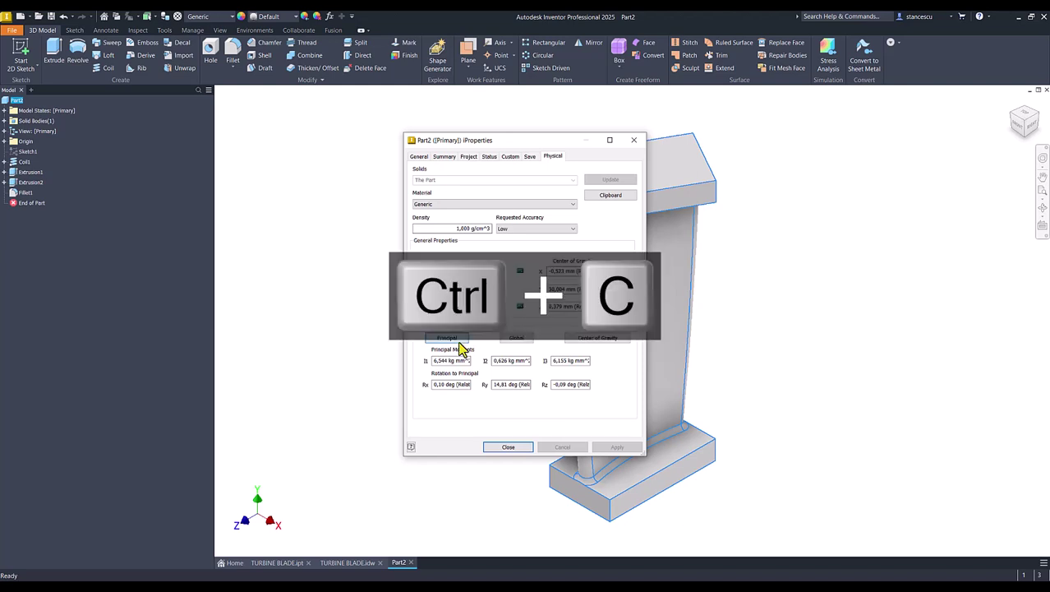
click(499, 446)
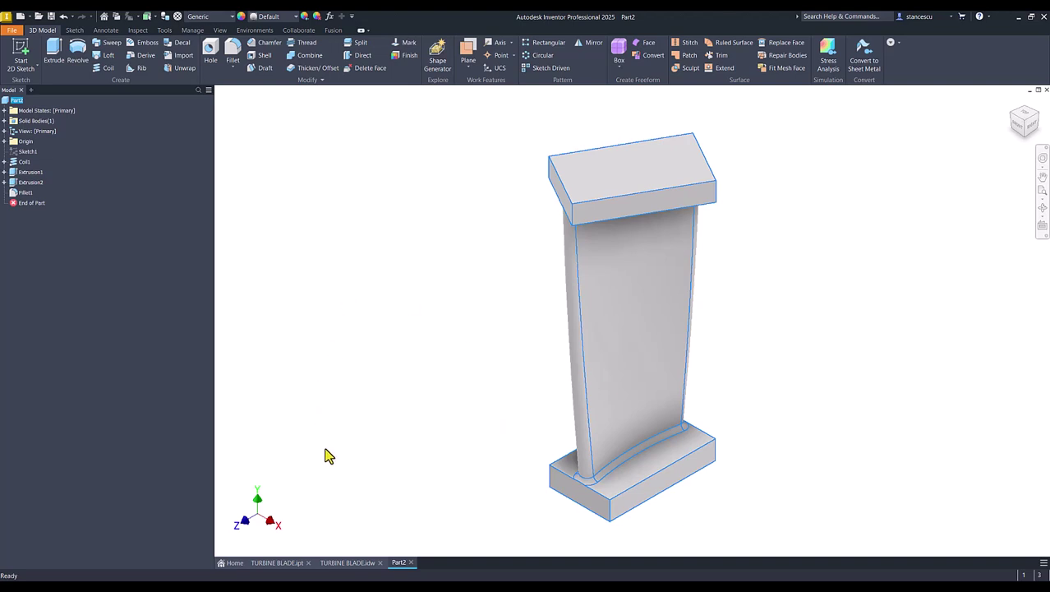
Step: Replace the volume value in the TURBINE BLADE drawing's note with the copied one, so it reads "Volume = 8746,051 mm^3"
click(346, 562)
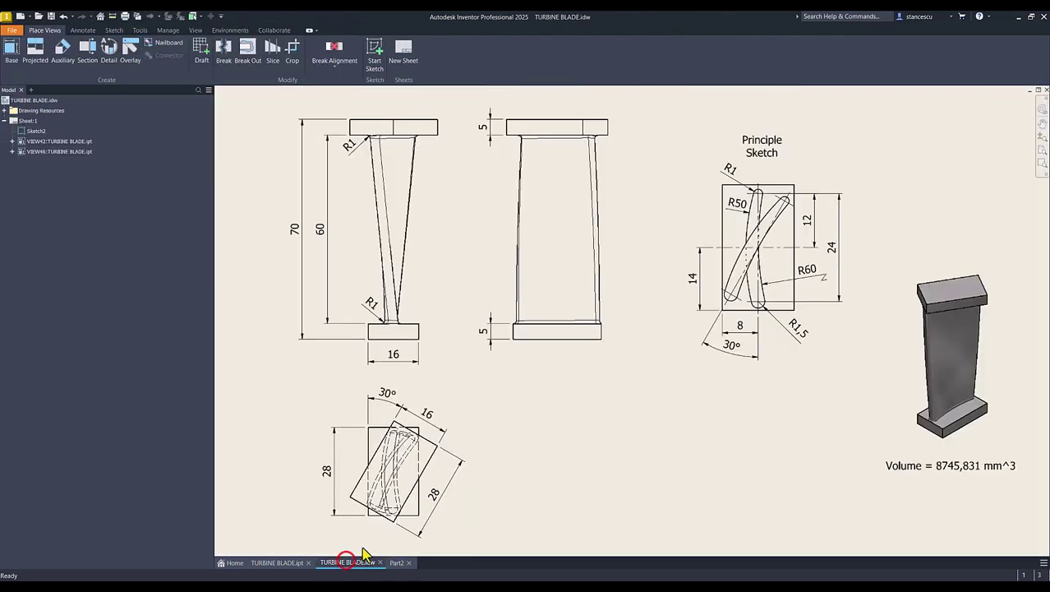
double_click(955, 465)
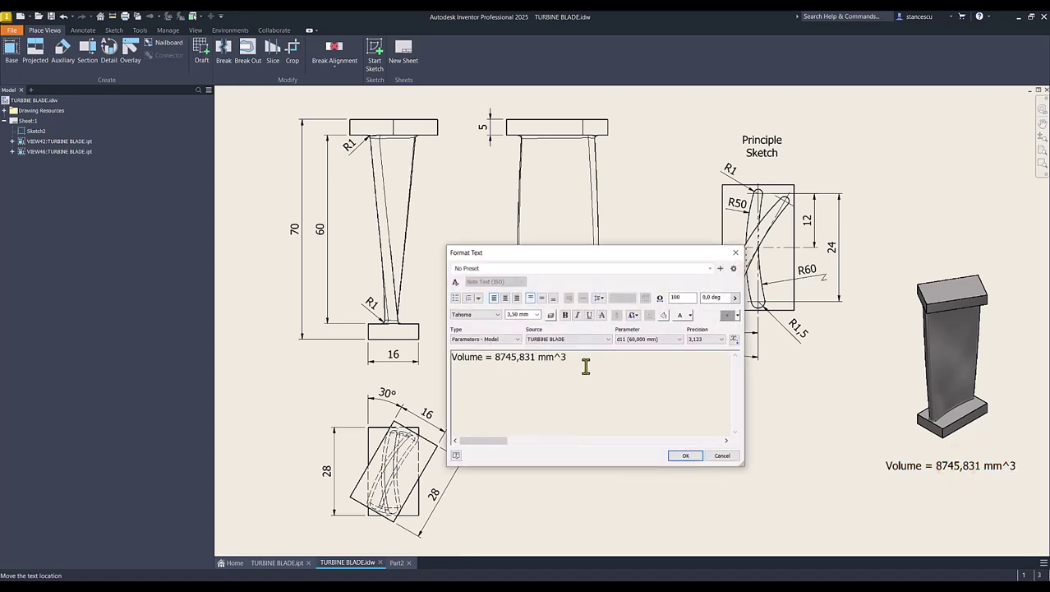
key(Return)
key(ctrl+v)
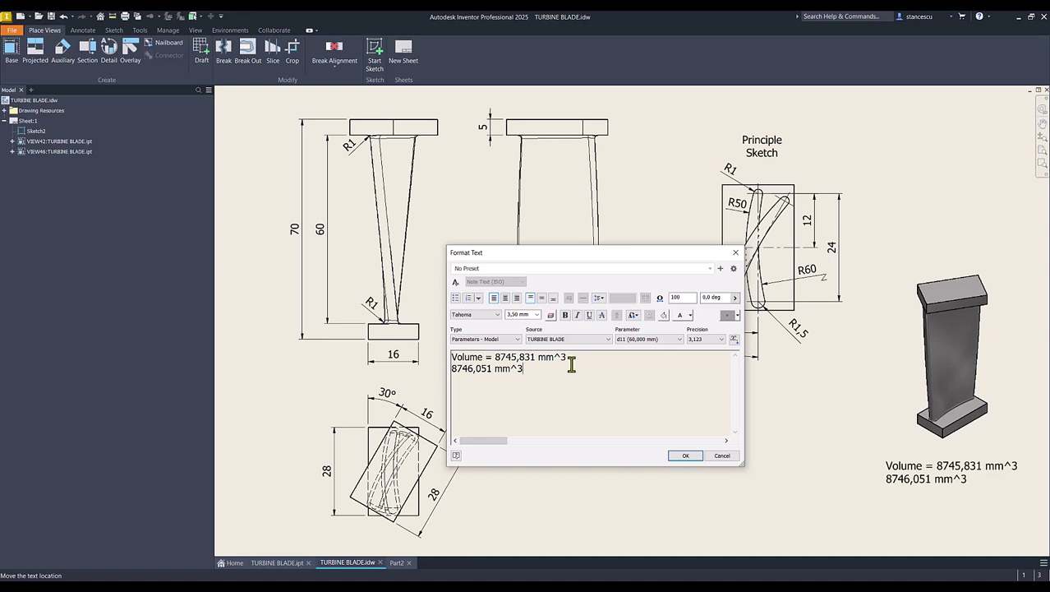
click(495, 356)
key(Delete)
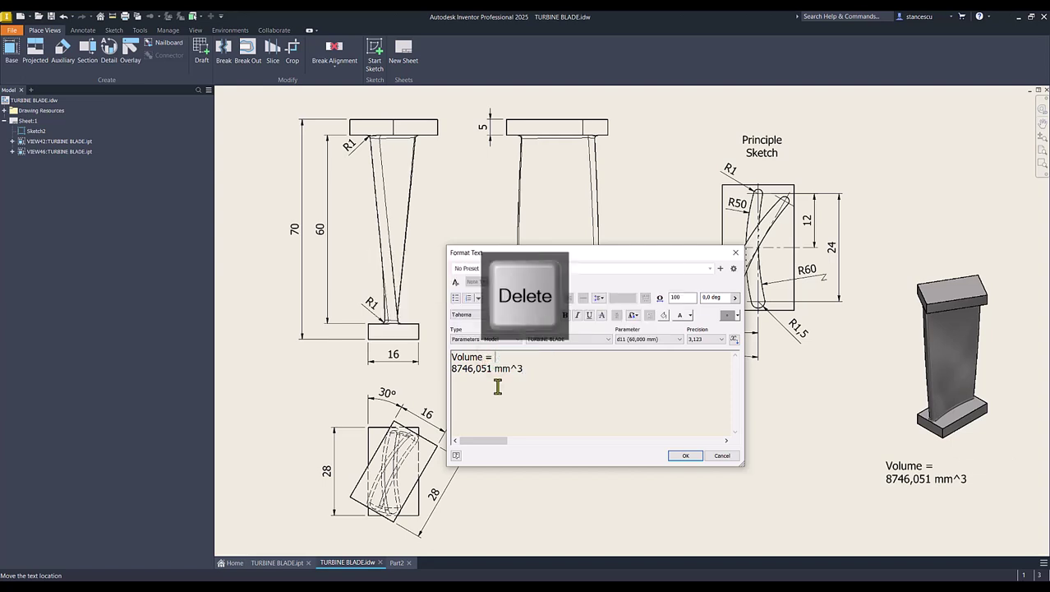
key(Delete)
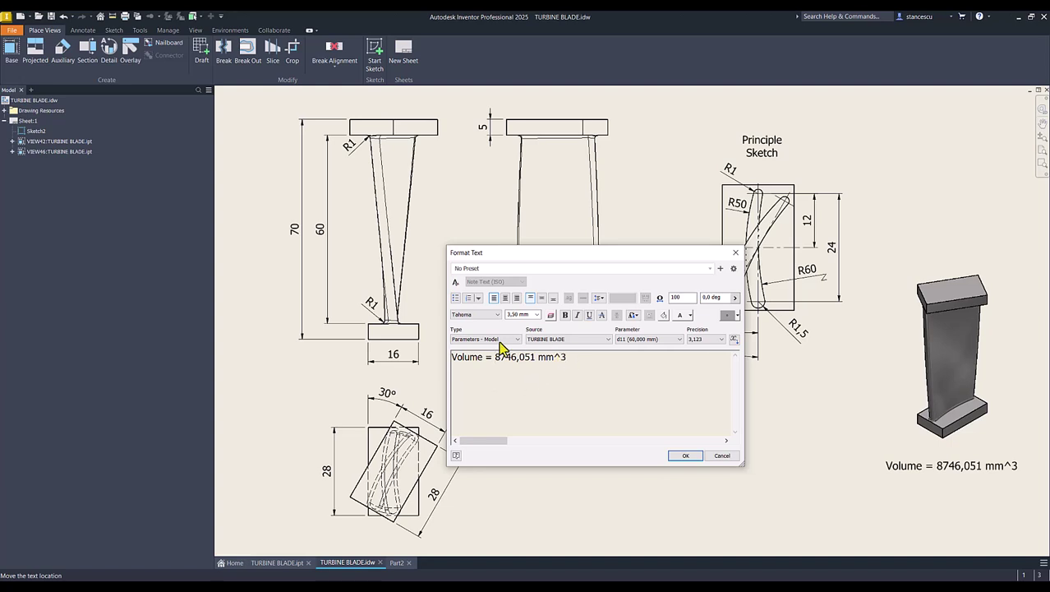
click(696, 455)
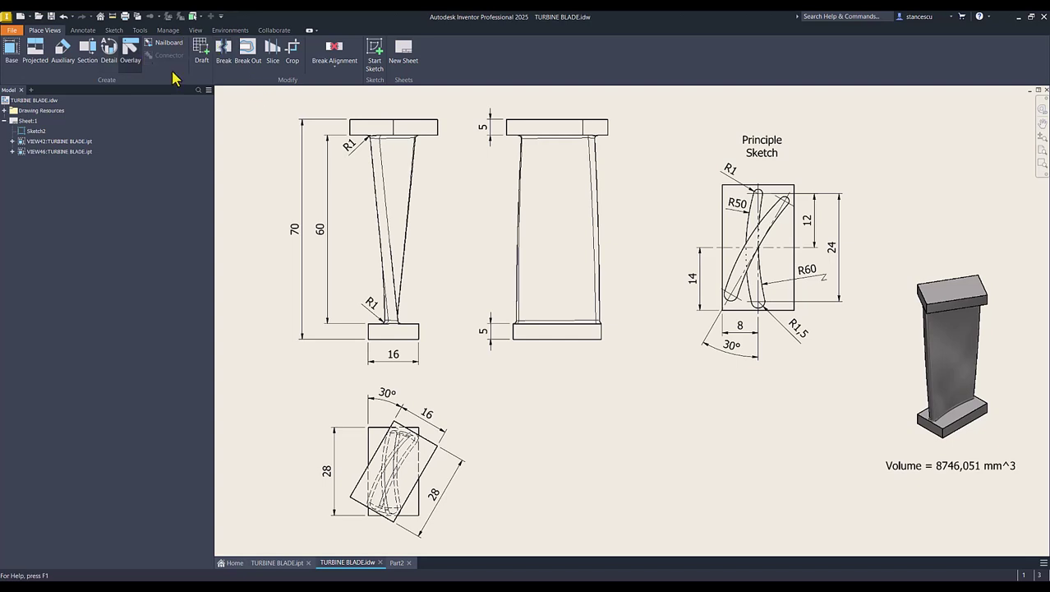
Step: Return to the Part2 model and assign the Stainless Steel material to the part
click(398, 564)
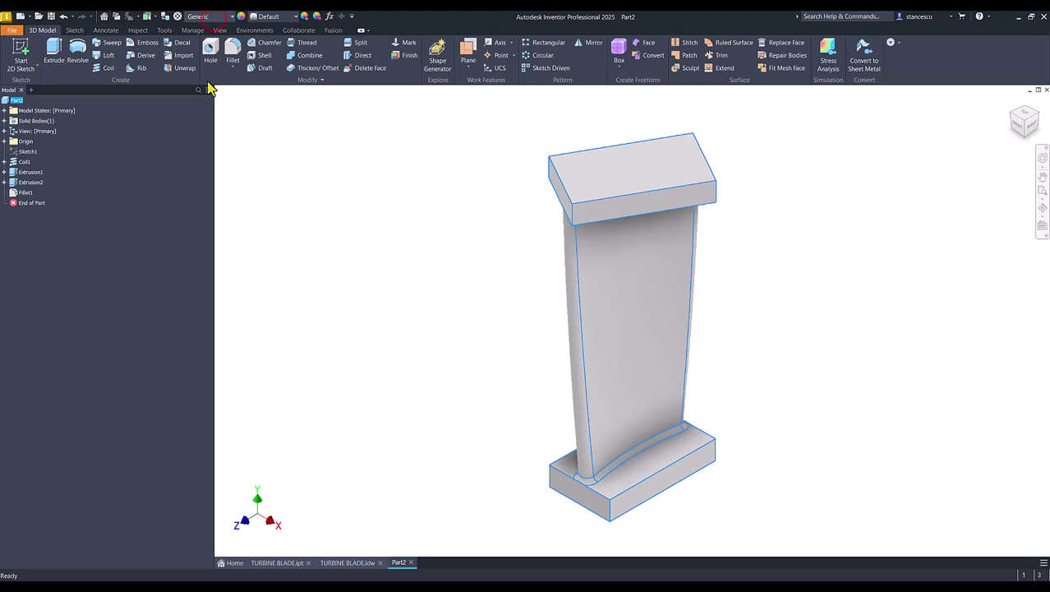
click(212, 17)
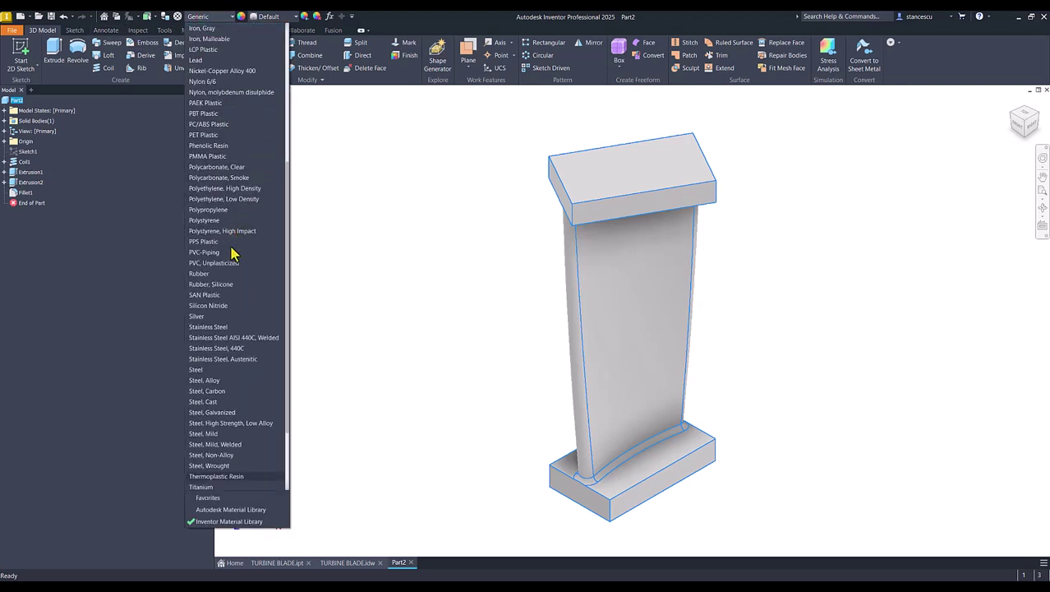
click(216, 335)
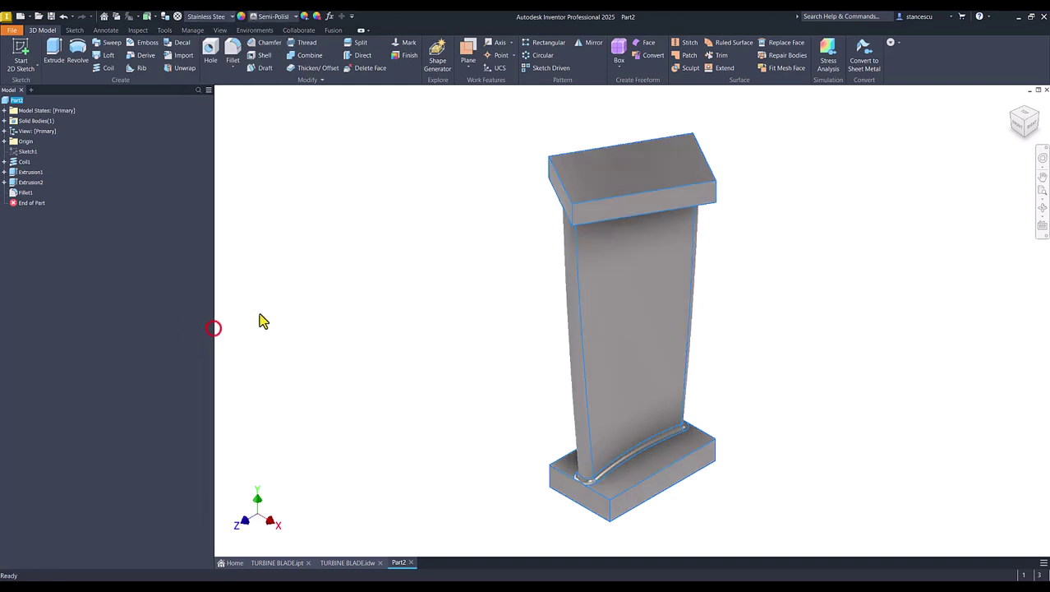
click(381, 264)
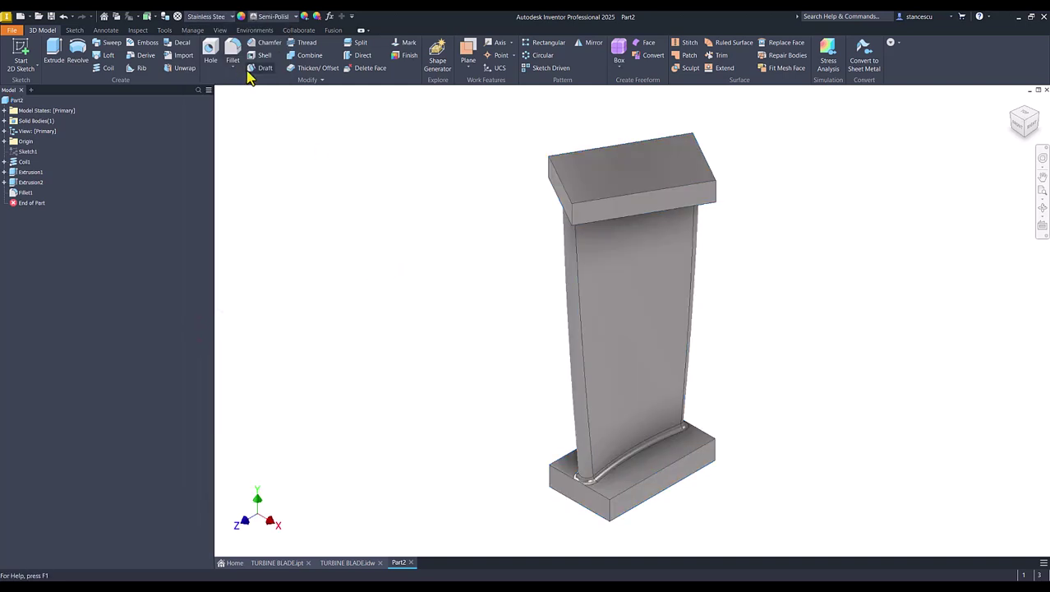
Step: Display the turbine blade in the Shaded visual style without edges and return to the home view
click(220, 30)
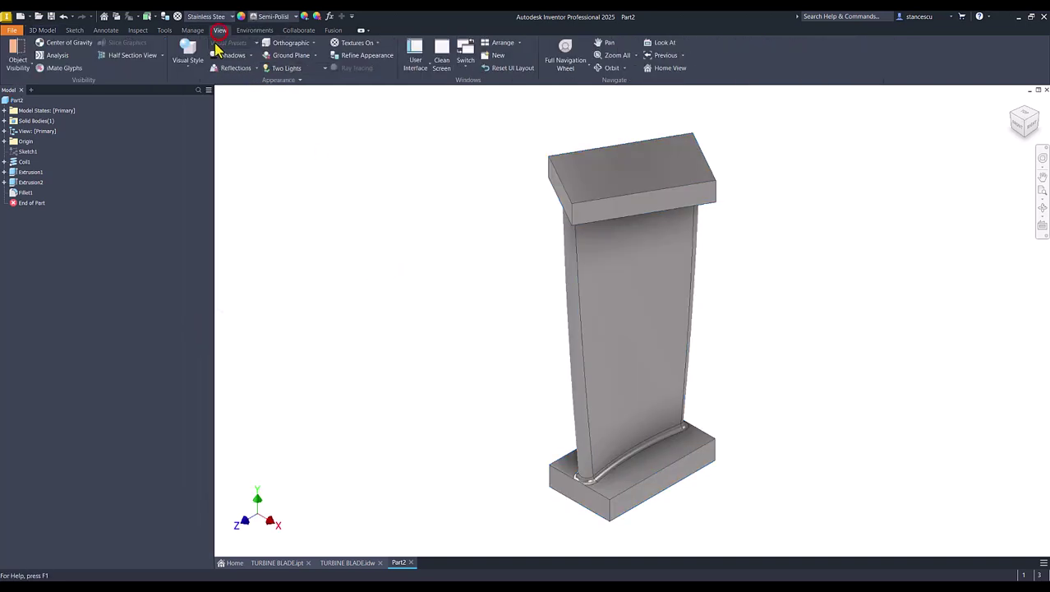
click(188, 69)
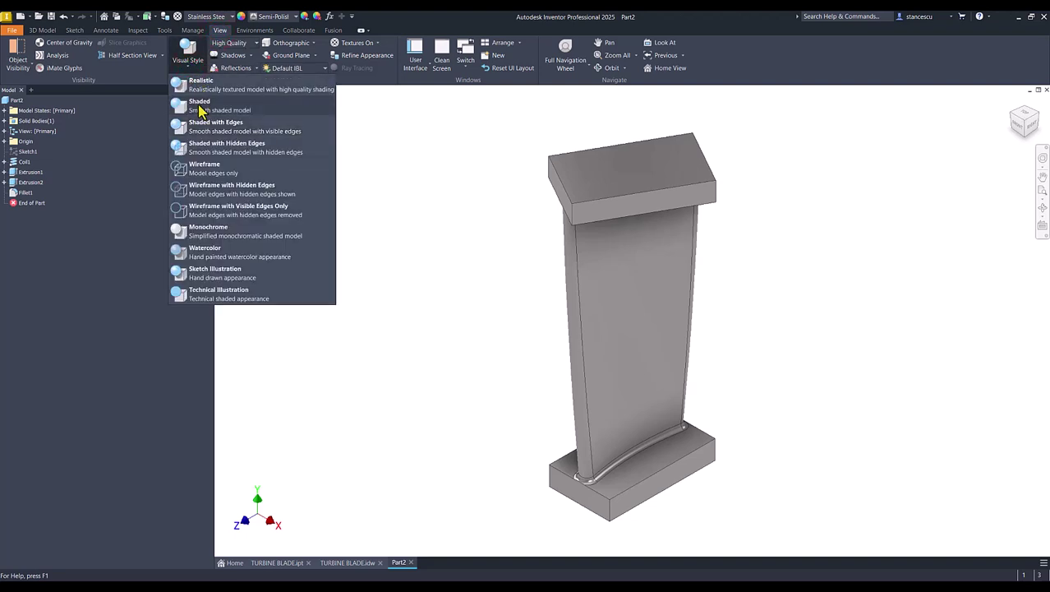
click(201, 105)
click(355, 262)
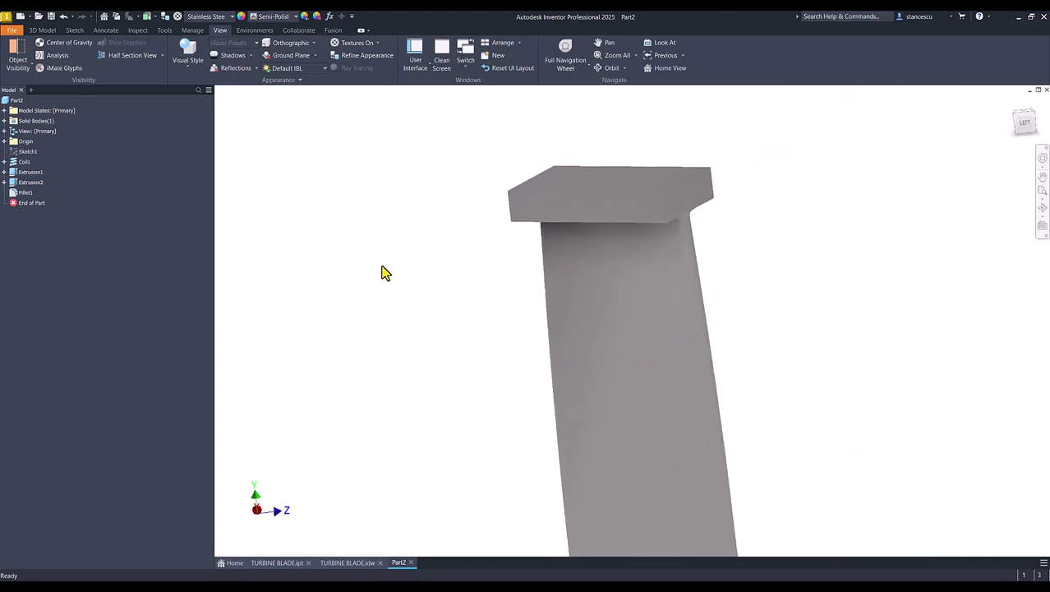
key(F6)
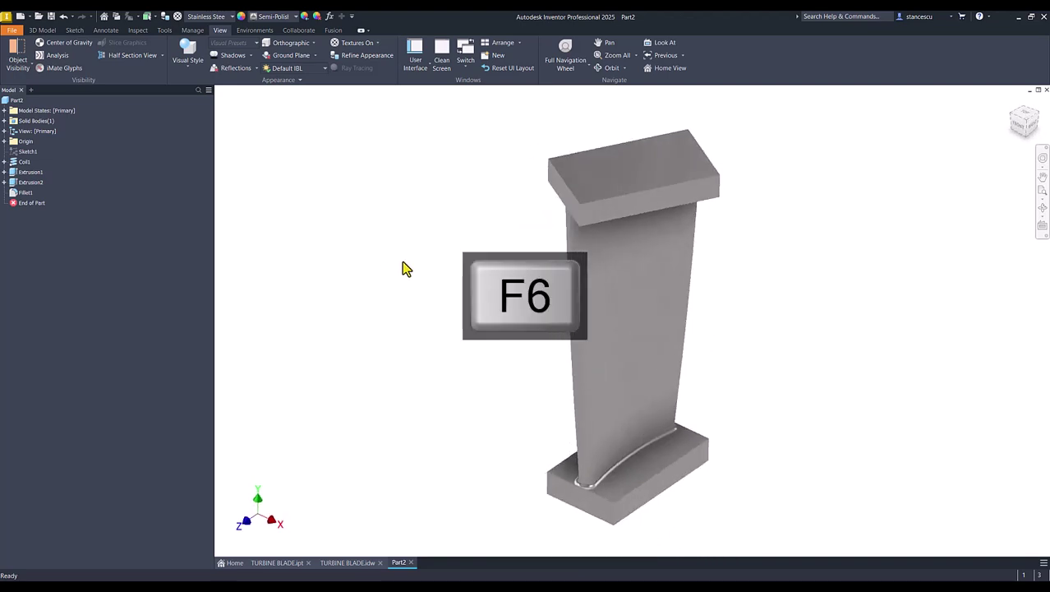